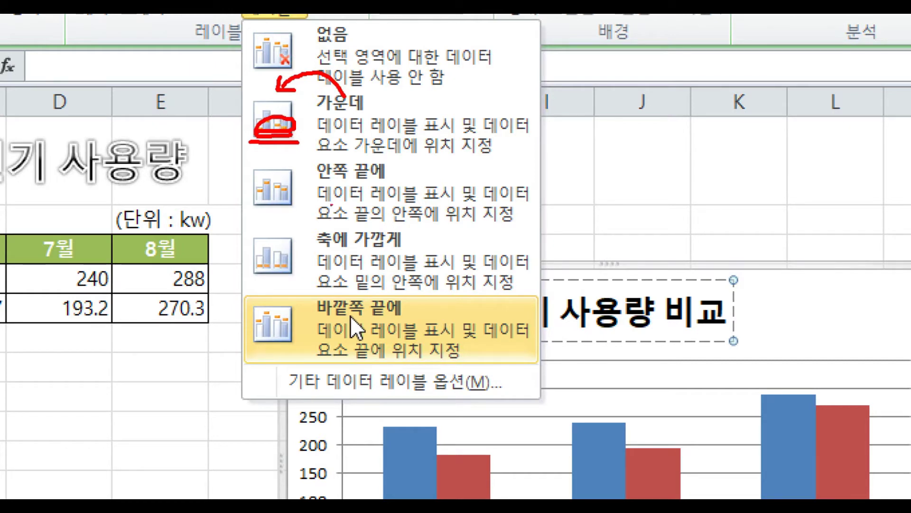
- Add data labels at the outside end of the columns in the 전기 사용량 비교 chart
{"action": "left_click", "coordinate": [351, 315]}
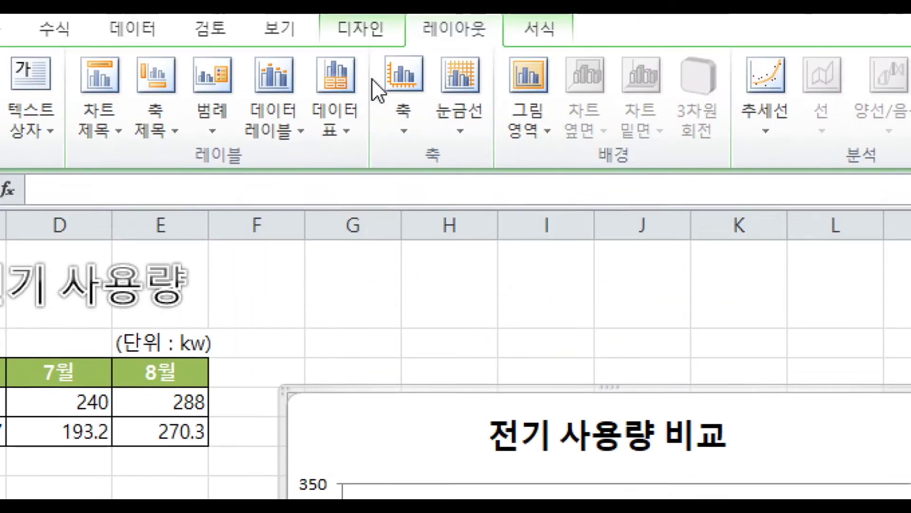
{"action": "left_click", "coordinate": [284, 125]}
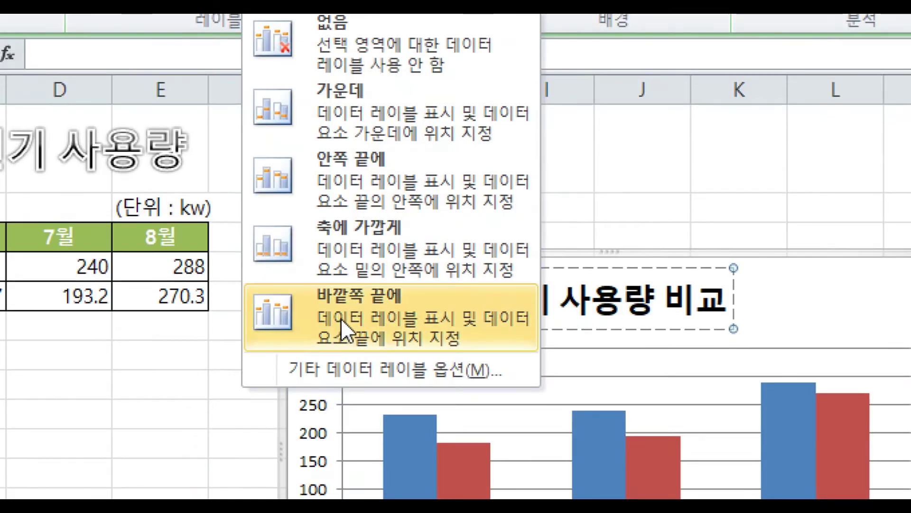
{"action": "left_click", "coordinate": [341, 318]}
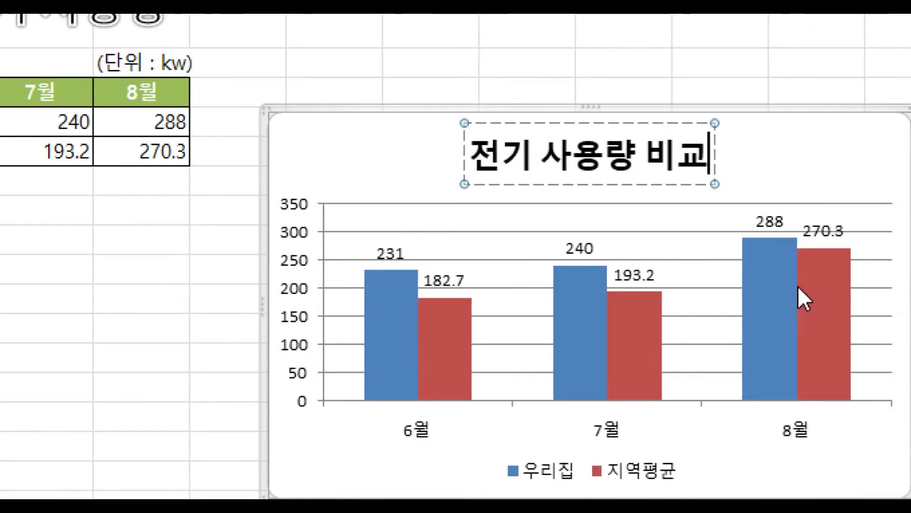
{"action": "mouse_move", "coordinate": [821, 281]}
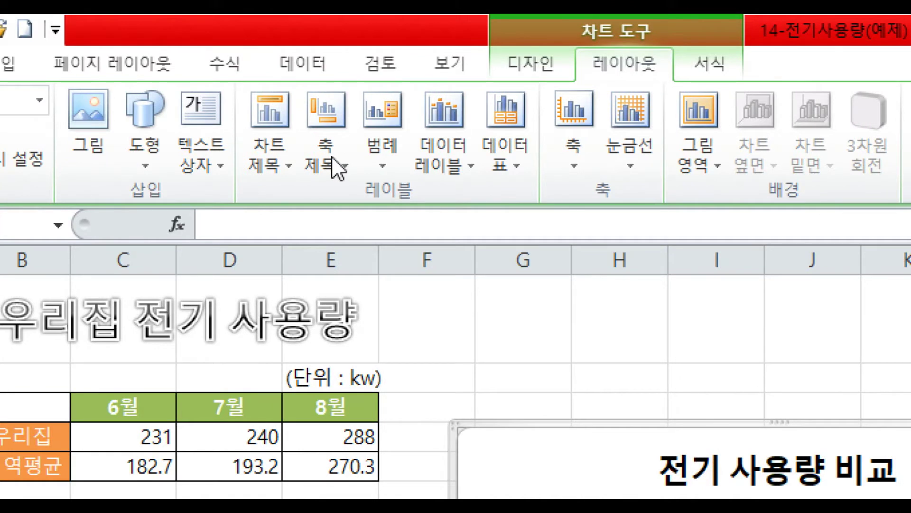
- Add a primary vertical axis title with vertical text (세로 제목) to the chart and set its text to 사용량
{"action": "left_click", "coordinate": [333, 158]}
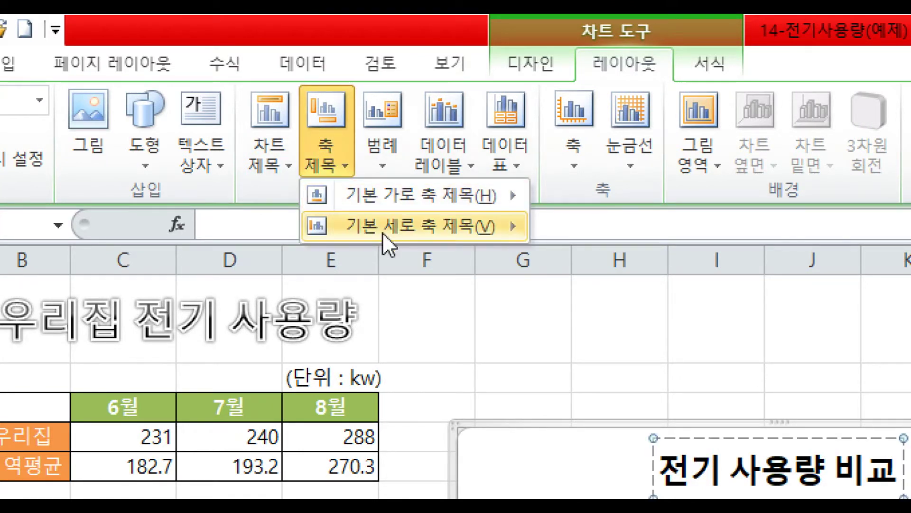
{"action": "mouse_move", "coordinate": [383, 235]}
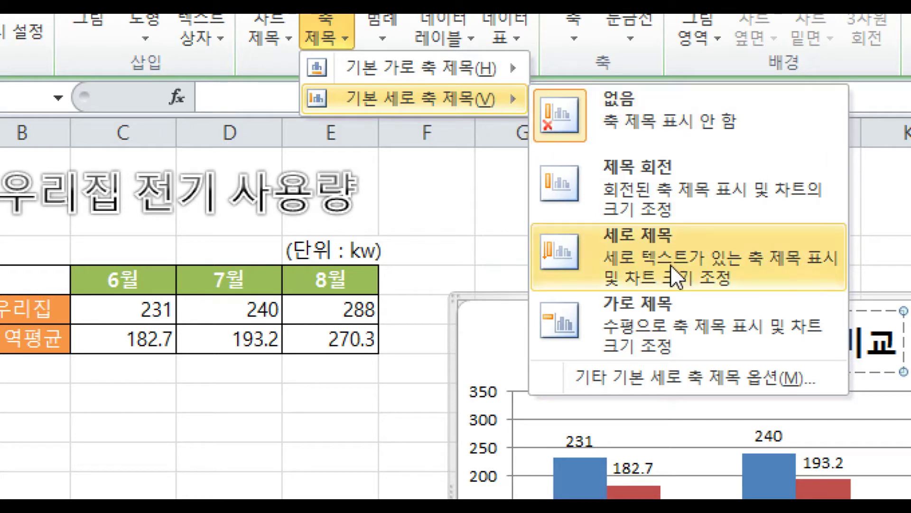
{"action": "left_click", "coordinate": [630, 259]}
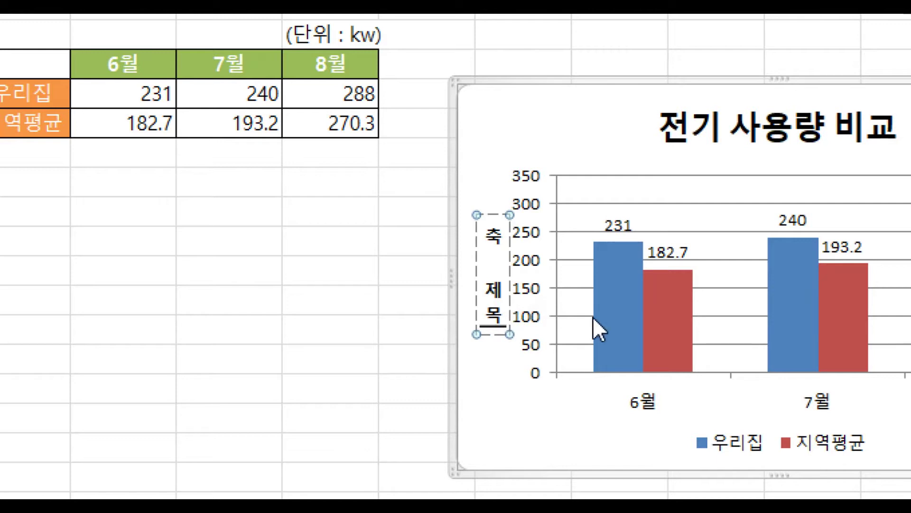
{"action": "key", "text": "BackSpace"}
{"action": "key", "text": "BackSpace"}
{"action": "key", "text": "BackSpace"}
{"action": "key", "text": "BackSpace"}
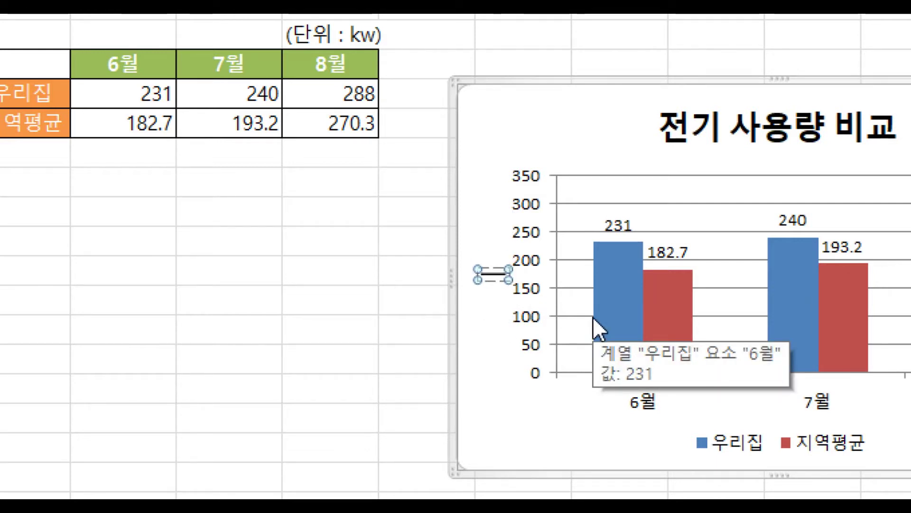
{"action": "type", "text": "사용량"}
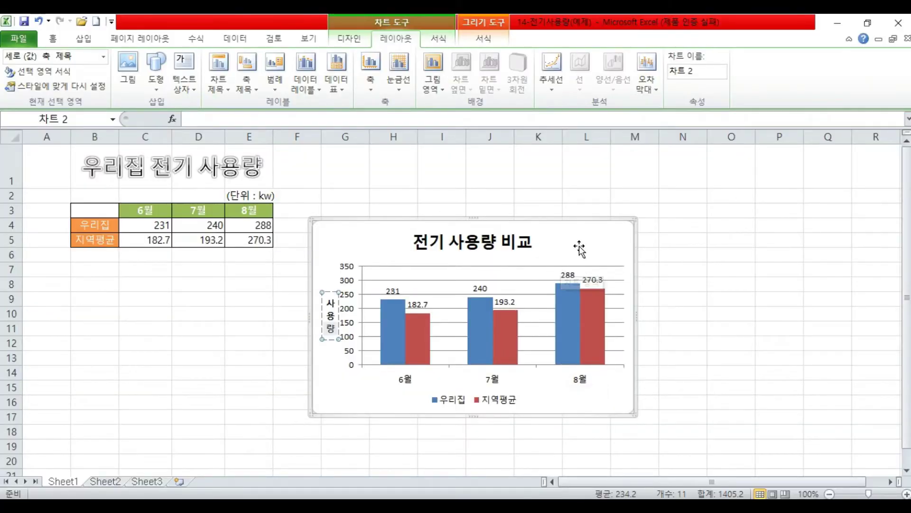
{"action": "key", "text": "ctrl+2"}
{"action": "mouse_move", "coordinate": [587, 250]}
{"action": "left_mouse_down"}
{"action": "mouse_move", "coordinate": [581, 254]}
{"action": "mouse_move", "coordinate": [579, 227]}
{"action": "mouse_move", "coordinate": [553, 221]}
{"action": "mouse_move", "coordinate": [583, 253]}
{"action": "mouse_move", "coordinate": [573, 229]}
{"action": "left_mouse_up"}
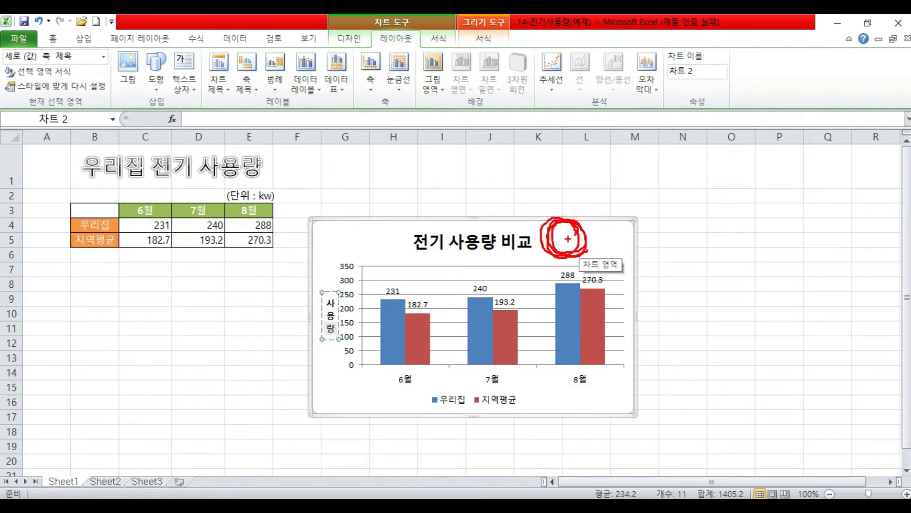
{"action": "key", "text": "Escape"}
- Move the chart directly below the data table, adjust its height to reach row 19 and narrow it to about column F
{"action": "left_click_drag", "start_coordinate": [576, 238], "coordinate": [332, 282]}
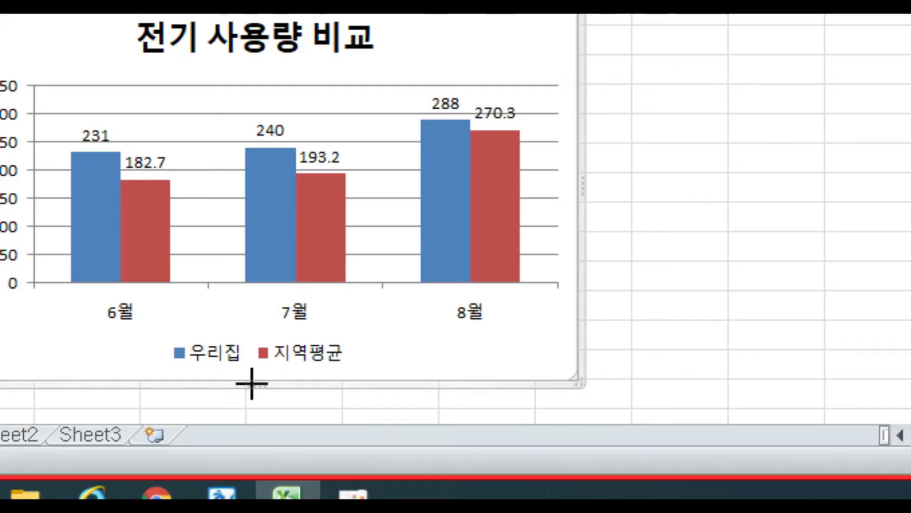
{"action": "left_click_drag", "start_coordinate": [250, 381], "coordinate": [259, 257]}
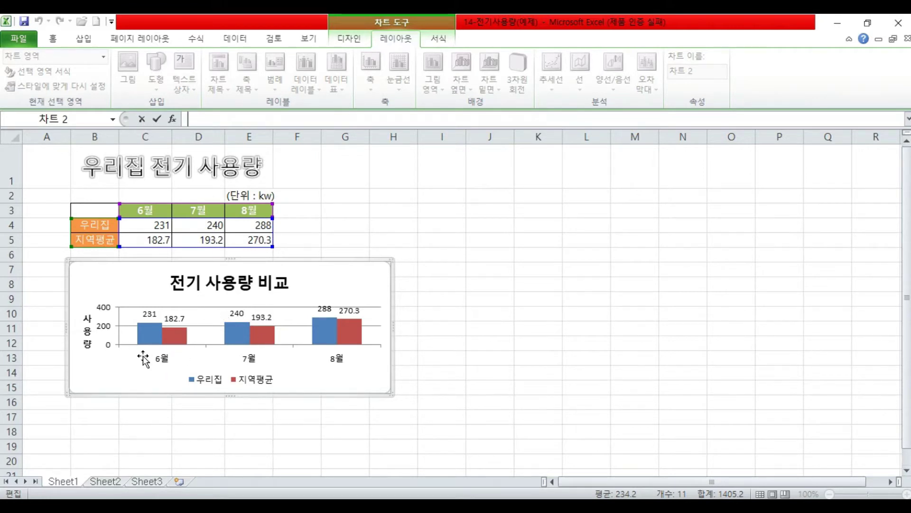
{"action": "left_click_drag", "start_coordinate": [87, 293], "coordinate": [130, 372]}
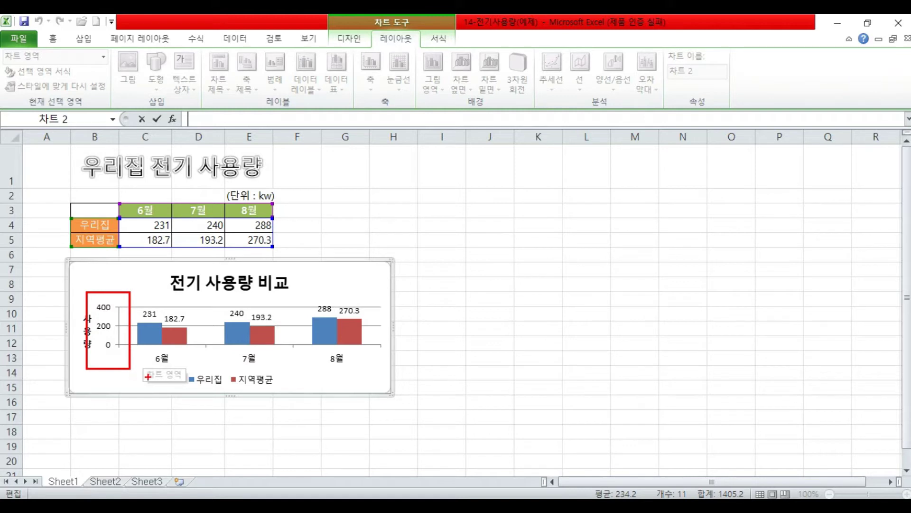
{"action": "key", "text": "Escape"}
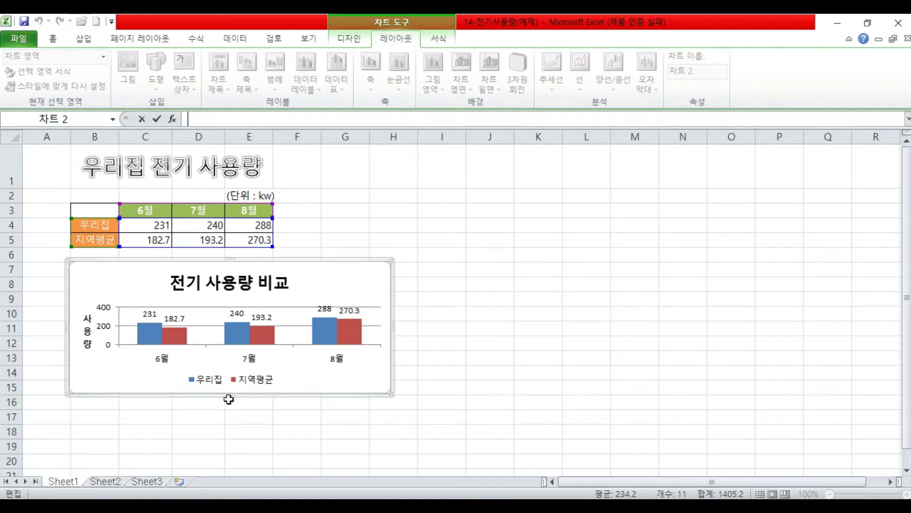
{"action": "left_click_drag", "start_coordinate": [230, 395], "coordinate": [230, 443]}
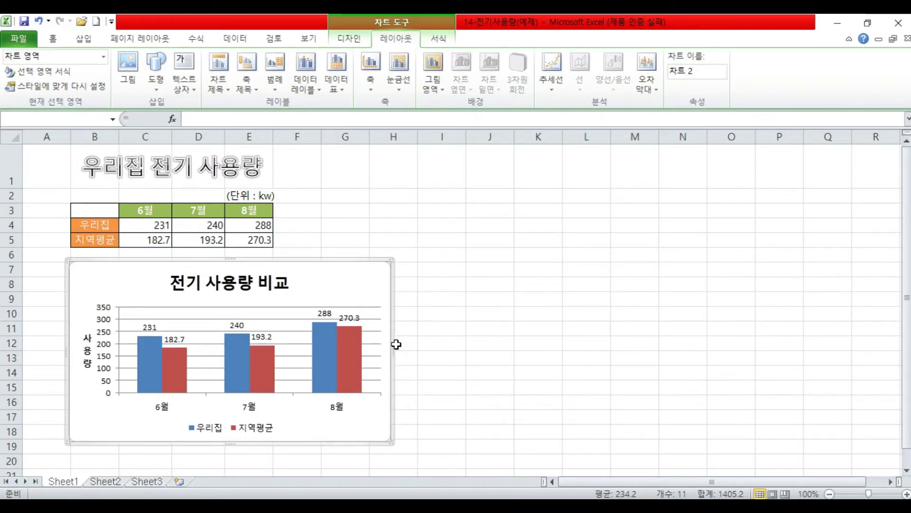
{"action": "left_click_drag", "start_coordinate": [390, 350], "coordinate": [318, 352]}
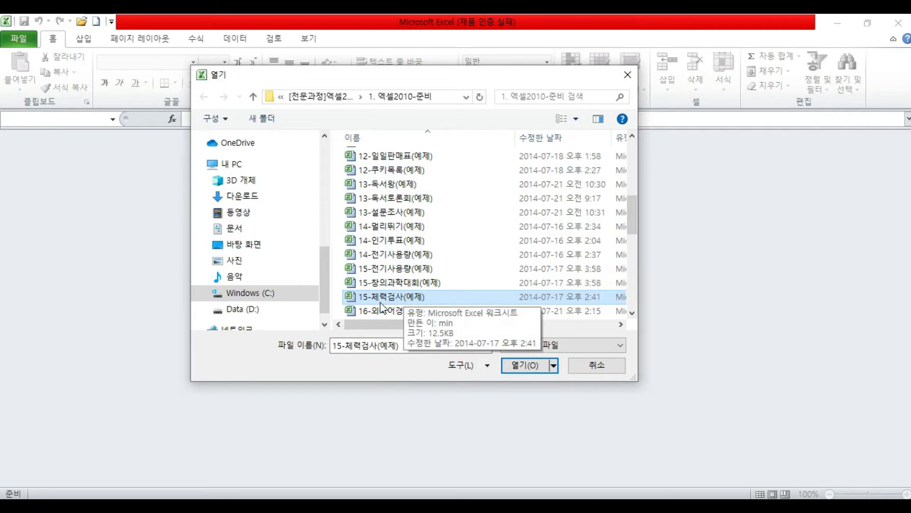
- Open the workbook 15-체력검사(예제) and select its 체력 검사 비교 chart
{"action": "double_click", "coordinate": [429, 300]}
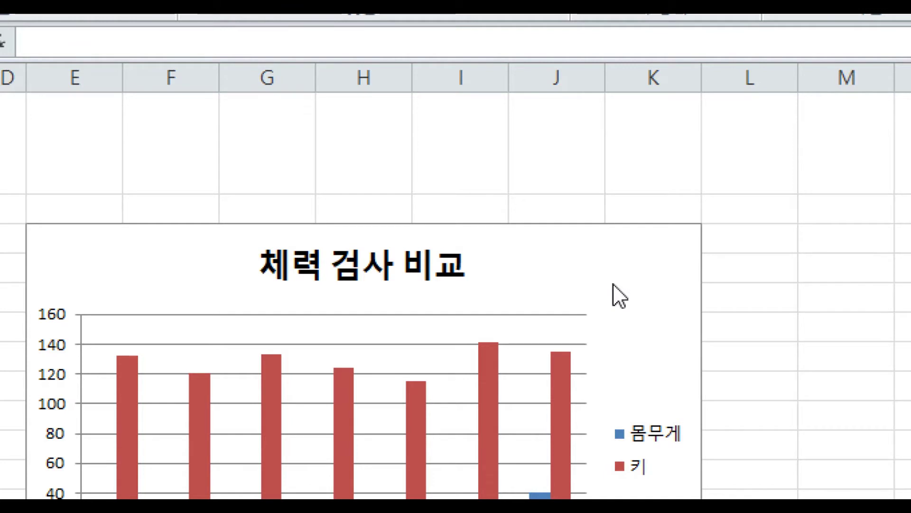
{"action": "double_click", "coordinate": [613, 284]}
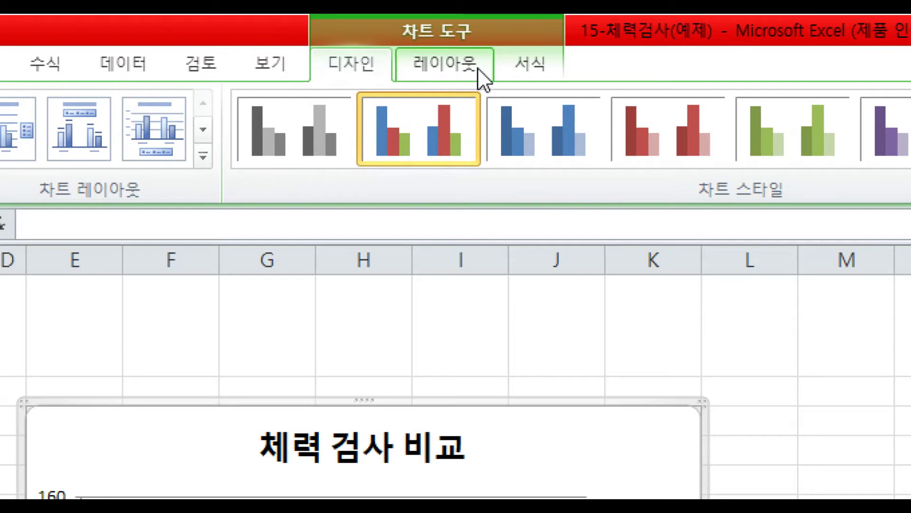
- Apply the predefined chart layout that has a chart title, horizontal and vertical axis titles, and a legend beside the plot
{"action": "left_click", "coordinate": [446, 69]}
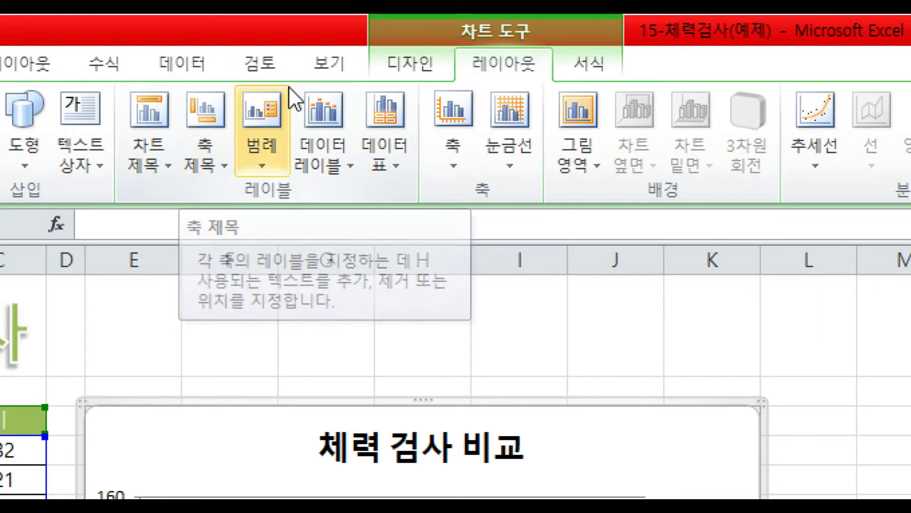
{"action": "left_click", "coordinate": [428, 71]}
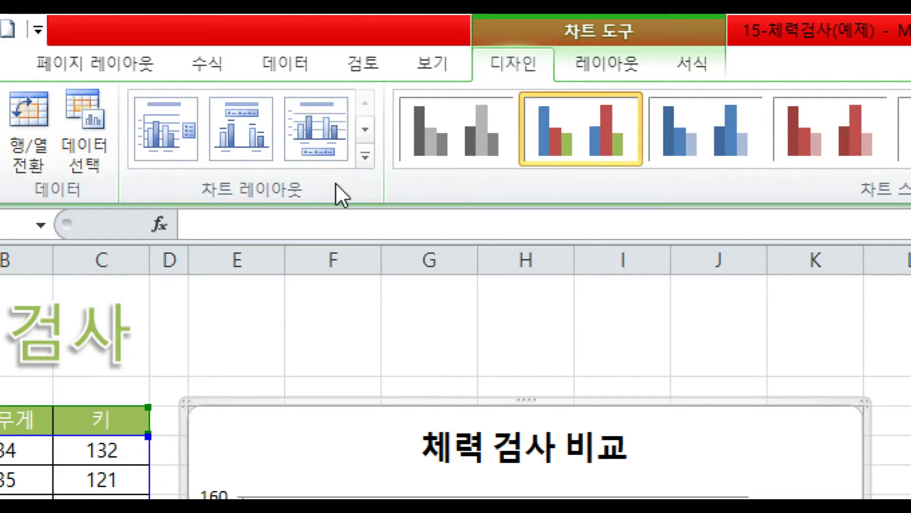
{"action": "left_click", "coordinate": [369, 158]}
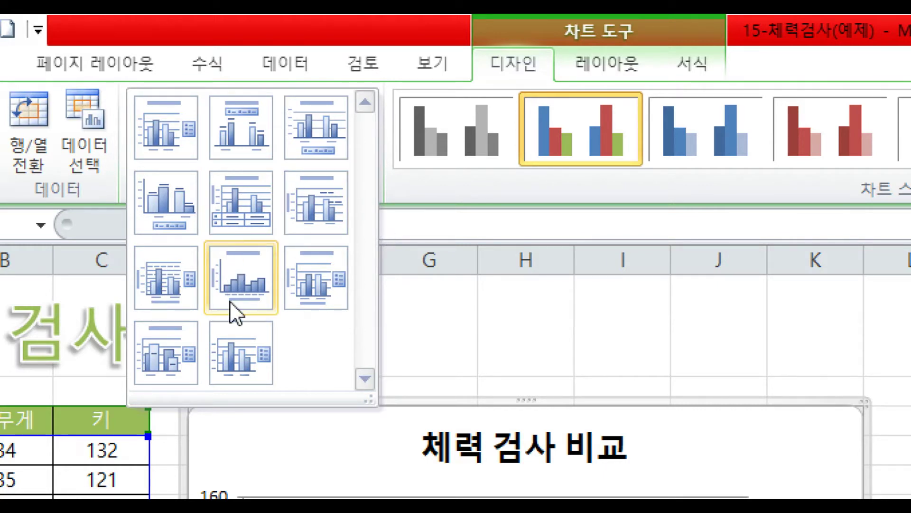
{"action": "left_click", "coordinate": [305, 280]}
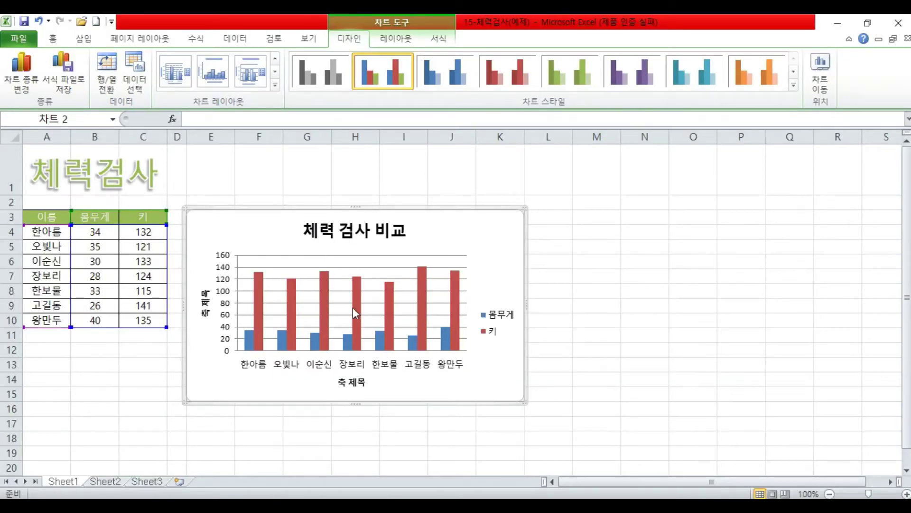
- Try moving the vertical axis title below the category labels, and undo the move
{"action": "left_click_drag", "start_coordinate": [211, 318], "coordinate": [325, 393]}
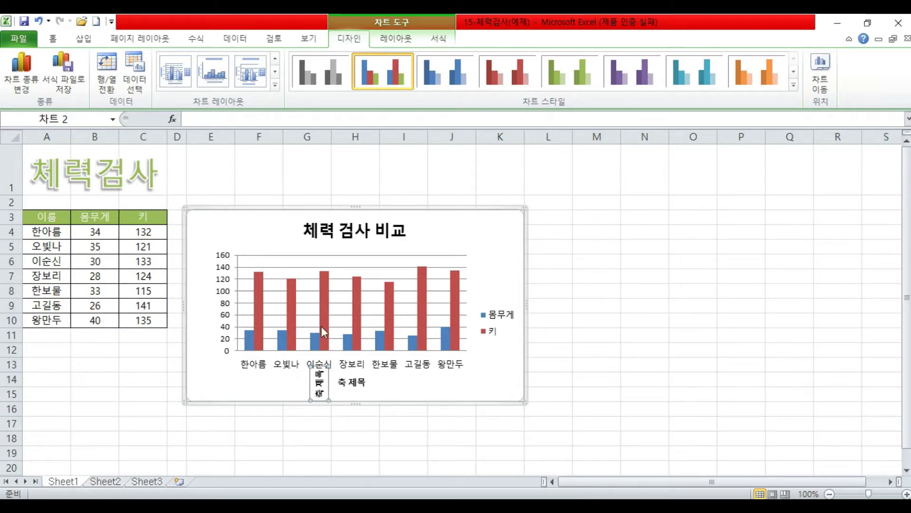
{"action": "key", "text": "ctrl+z"}
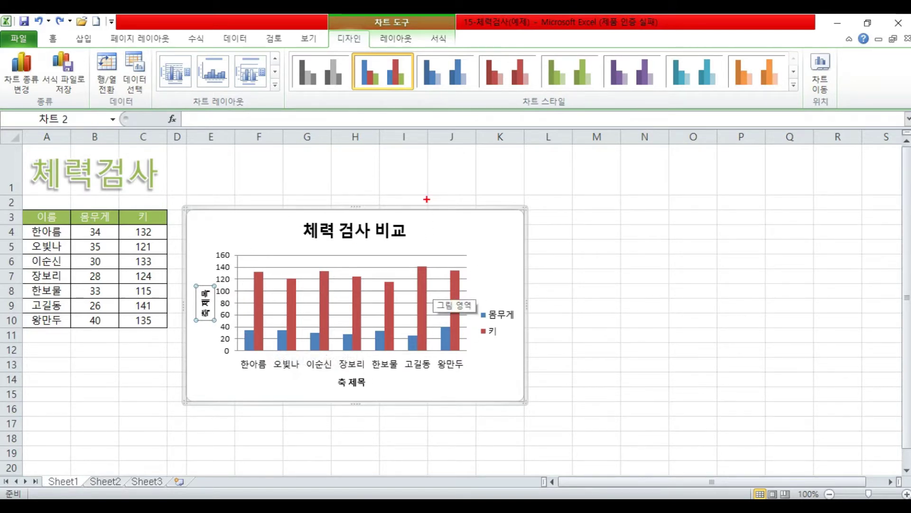
{"action": "mouse_move", "coordinate": [424, 240]}
{"action": "left_mouse_down"}
{"action": "mouse_move", "coordinate": [494, 97]}
{"action": "mouse_move", "coordinate": [494, 123]}
{"action": "left_mouse_up"}
{"action": "mouse_move", "coordinate": [444, 107]}
{"action": "left_mouse_down"}
{"action": "mouse_move", "coordinate": [301, 48]}
{"action": "mouse_move", "coordinate": [674, 127]}
{"action": "mouse_move", "coordinate": [342, 120]}
{"action": "left_mouse_up"}
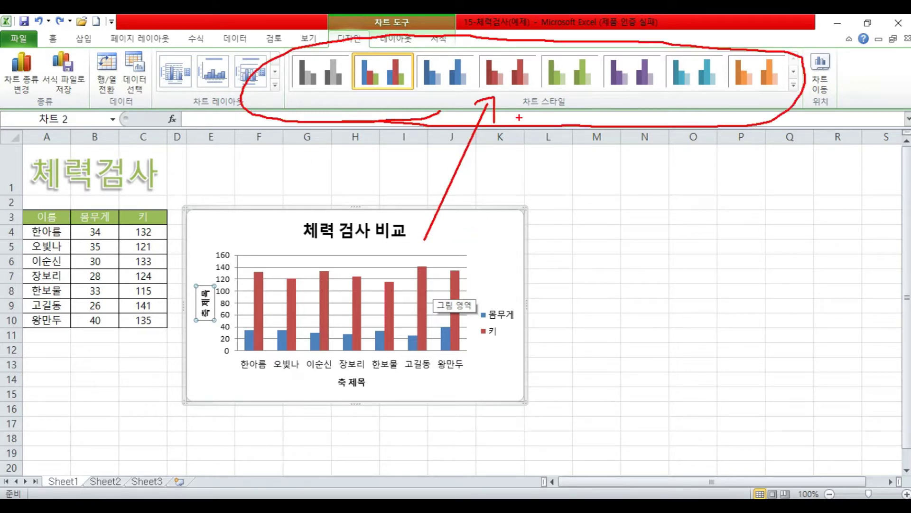
{"action": "key", "text": "Escape"}
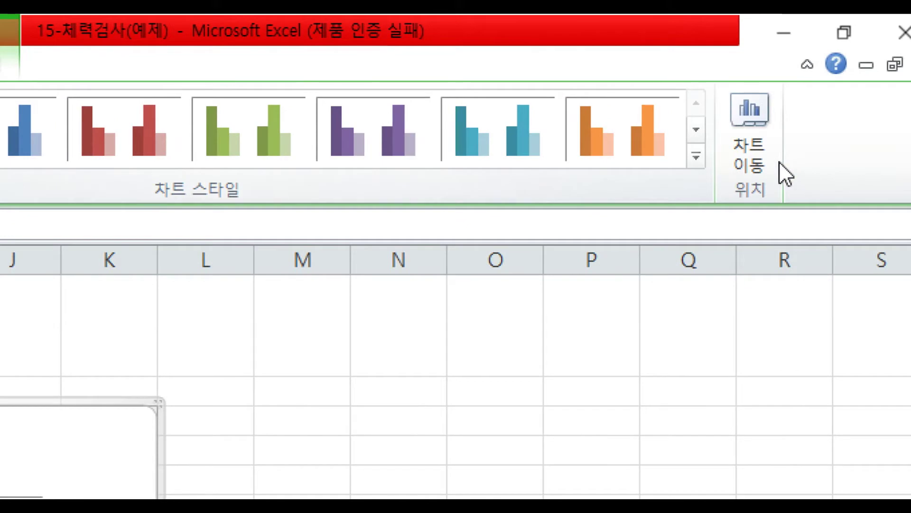
- Apply the bevelled multicolour chart style with blue, red and green columns to the chart
{"action": "left_click", "coordinate": [701, 158]}
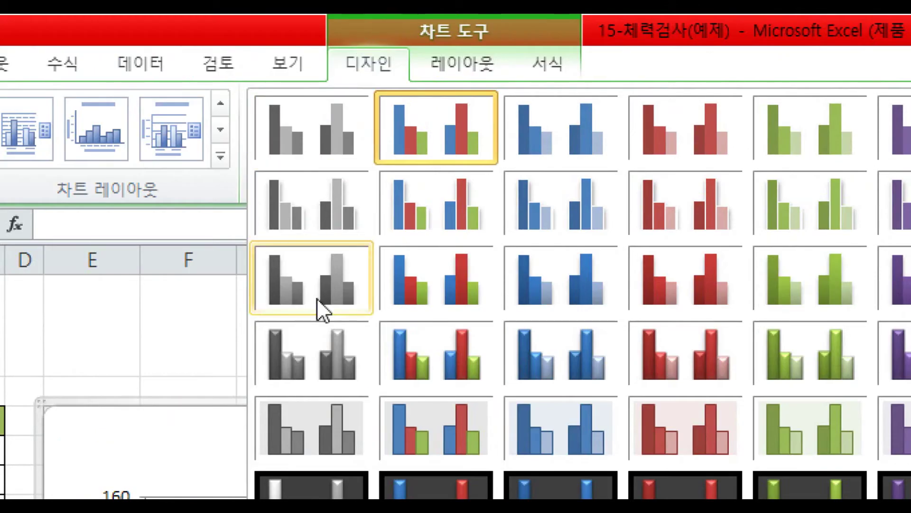
{"action": "left_click", "coordinate": [437, 360]}
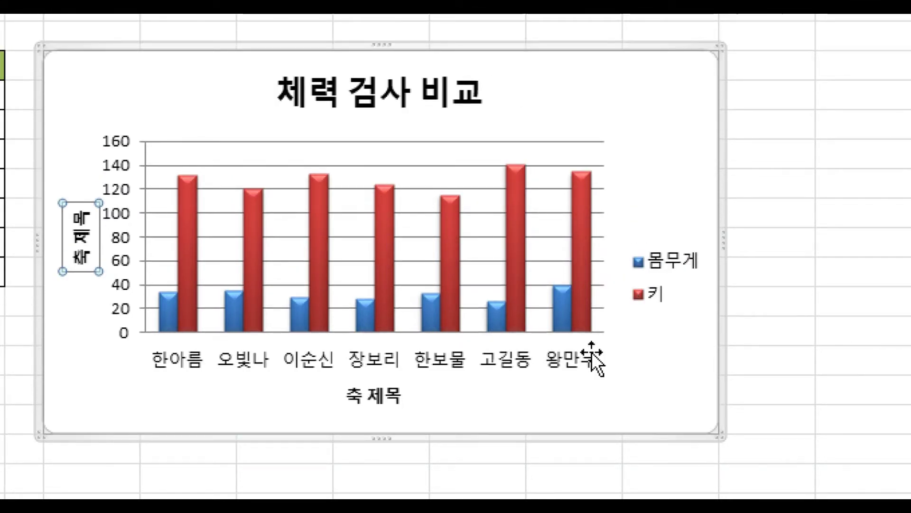
- Change the chart type of only the 키 series to a line with markers (꺾은선형)
{"action": "mouse_move", "coordinate": [518, 241]}
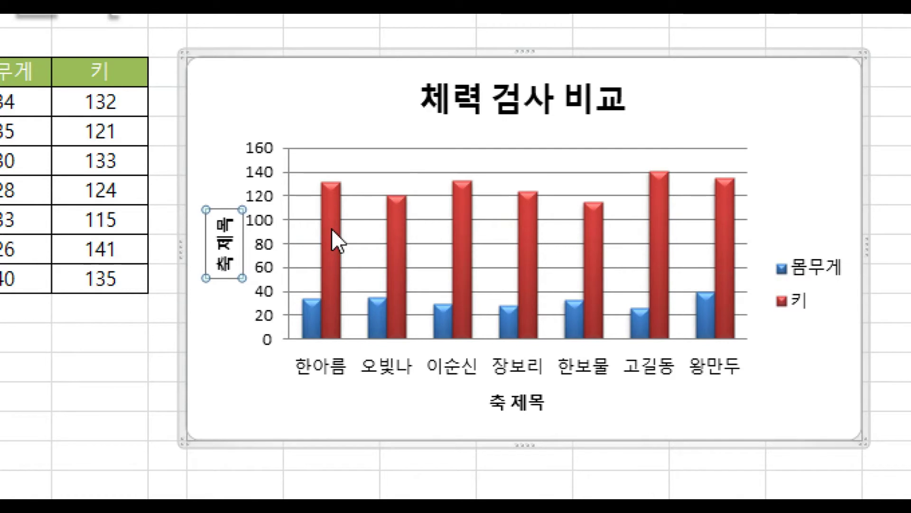
{"action": "mouse_move", "coordinate": [331, 230]}
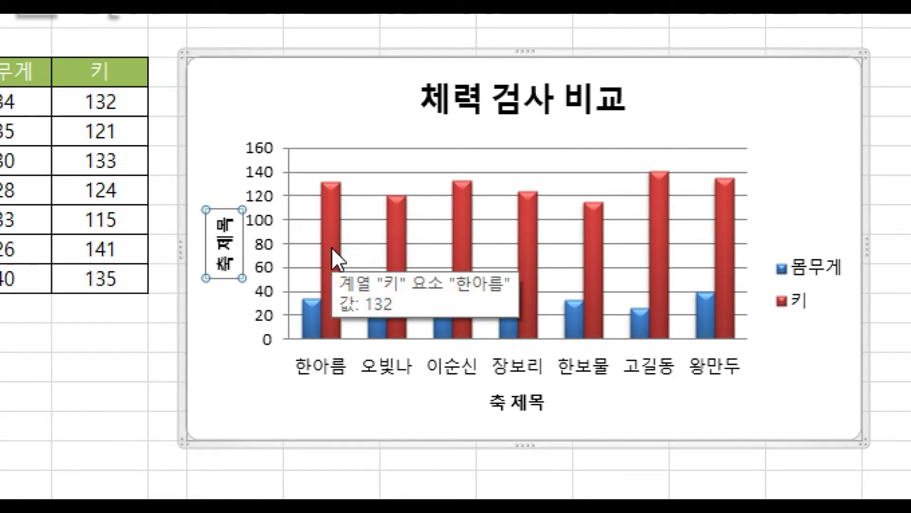
{"action": "left_click", "coordinate": [332, 248]}
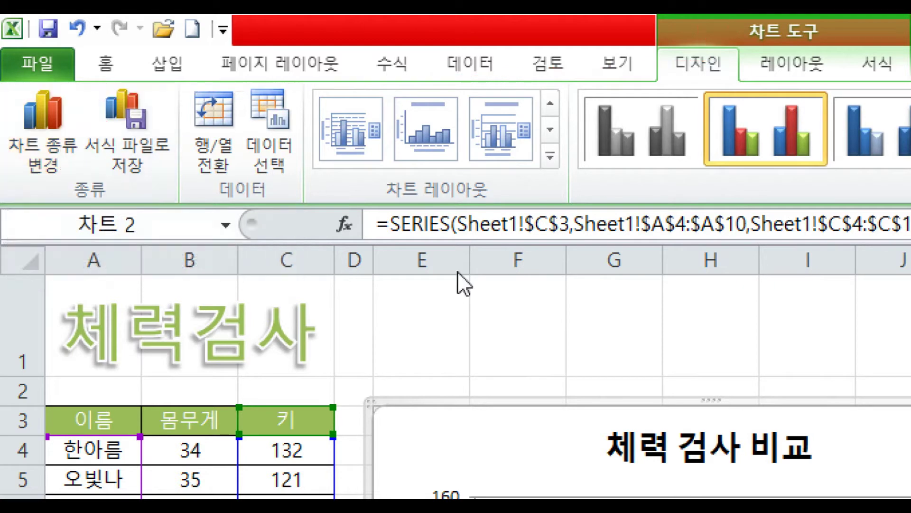
{"action": "left_click", "coordinate": [36, 123]}
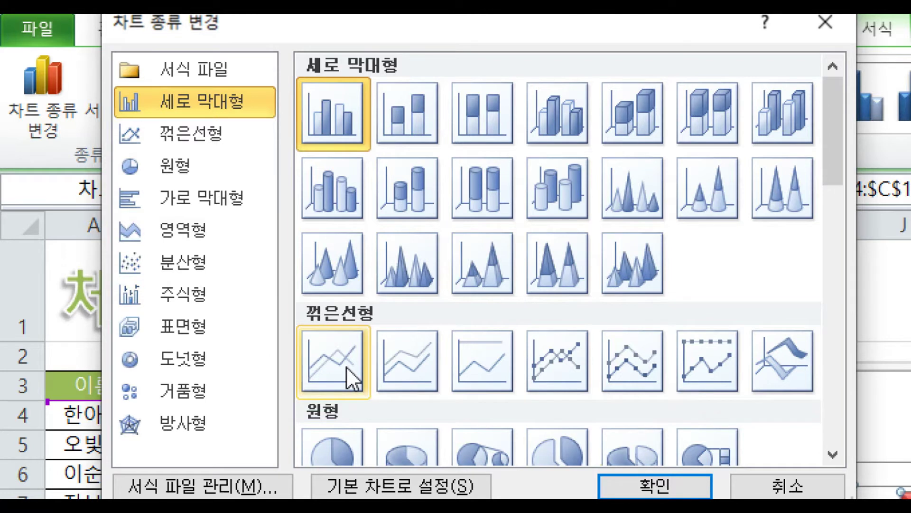
{"action": "left_click", "coordinate": [559, 367]}
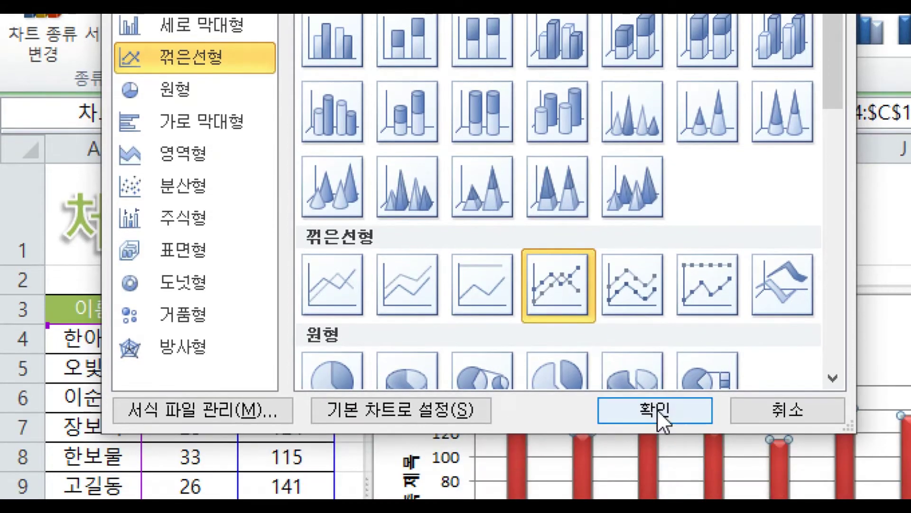
{"action": "left_click", "coordinate": [651, 402]}
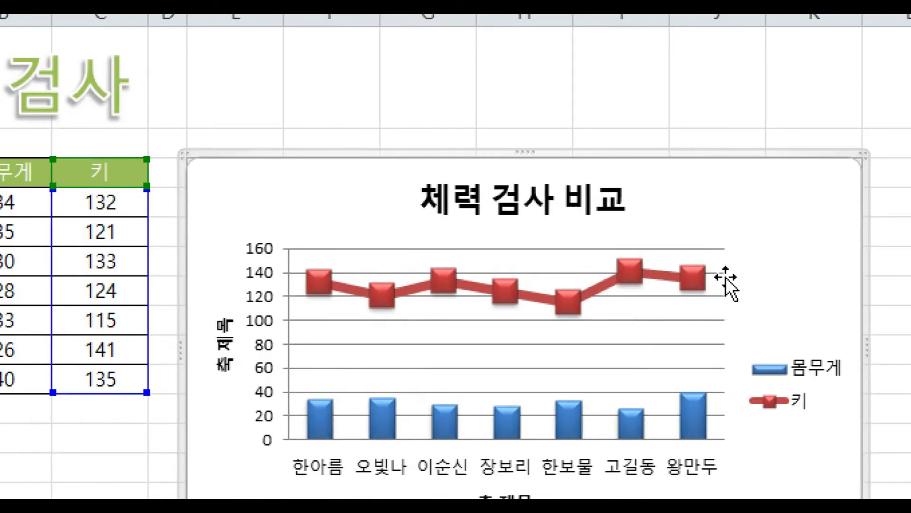
{"action": "mouse_move", "coordinate": [506, 279]}
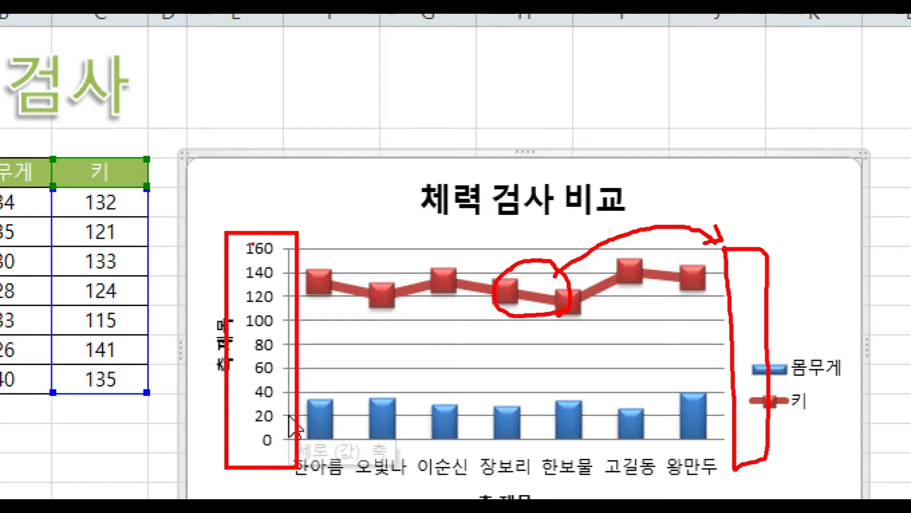
{"action": "left_click_drag", "start_coordinate": [244, 192], "coordinate": [264, 215]}
{"action": "left_click_drag", "start_coordinate": [273, 182], "coordinate": [281, 208]}
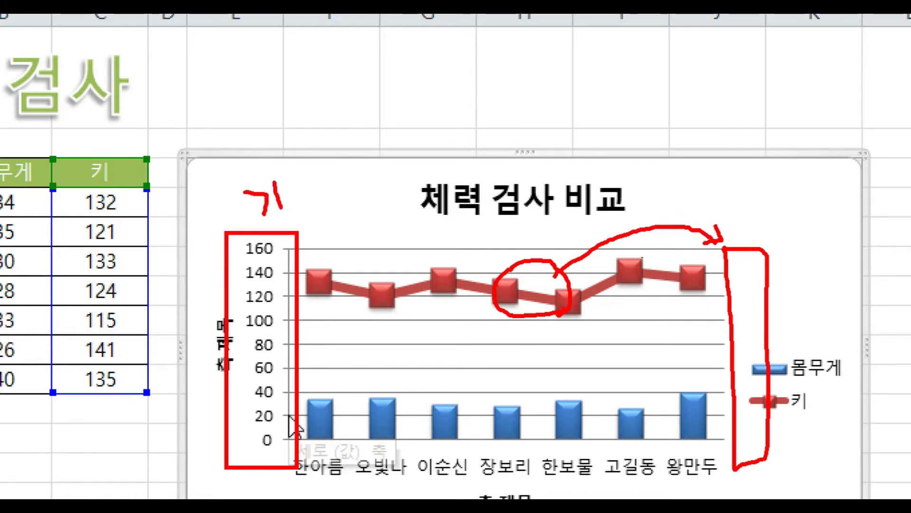
{"action": "mouse_move", "coordinate": [743, 193]}
{"action": "left_mouse_down"}
{"action": "mouse_move", "coordinate": [744, 205]}
{"action": "mouse_move", "coordinate": [776, 190]}
{"action": "mouse_move", "coordinate": [774, 243]}
{"action": "left_mouse_up"}
{"action": "left_click_drag", "start_coordinate": [755, 245], "coordinate": [802, 242]}
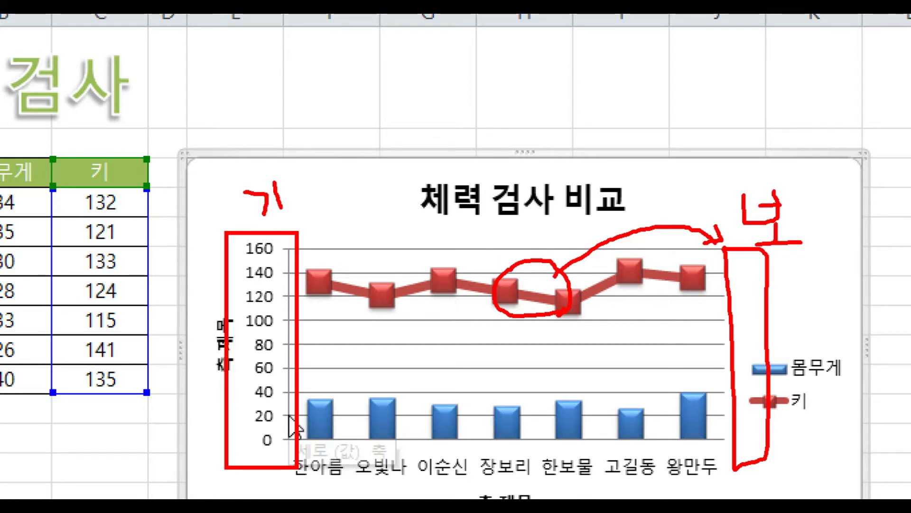
{"action": "key", "text": "Escape"}
- Plot the 키 line series on the secondary axis (보조 축) of the chart
{"action": "mouse_move", "coordinate": [419, 281]}
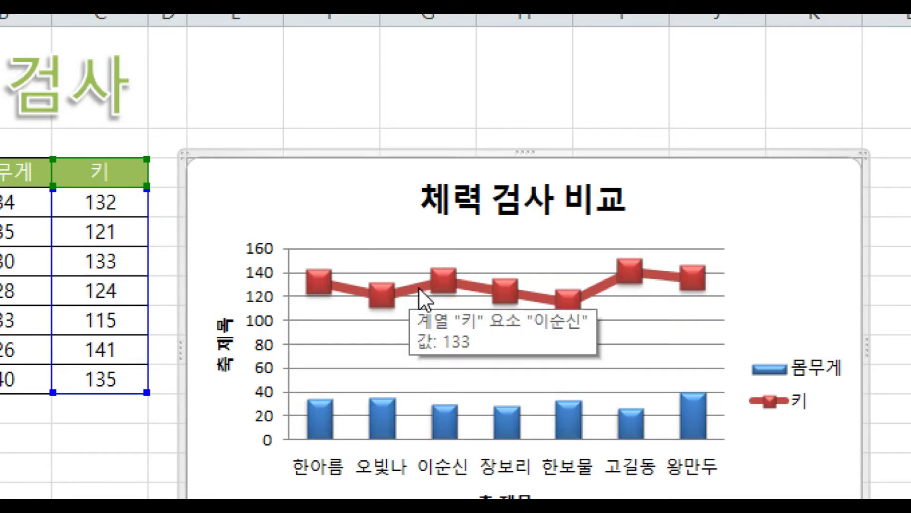
{"action": "left_click", "coordinate": [421, 288]}
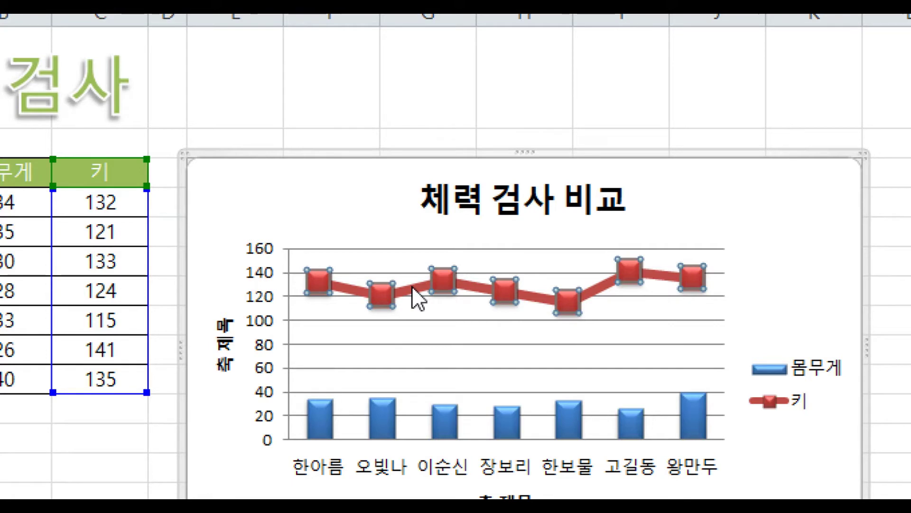
{"action": "right_click", "coordinate": [412, 286]}
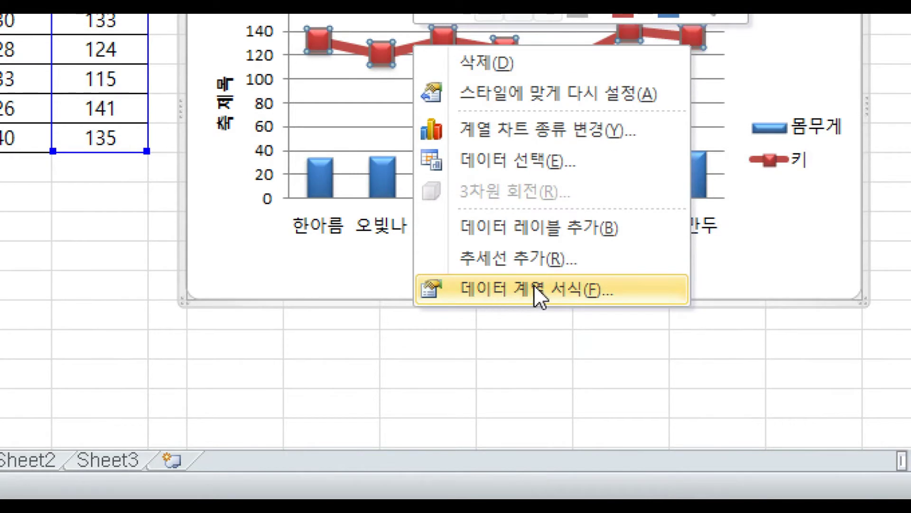
{"action": "left_click", "coordinate": [570, 286]}
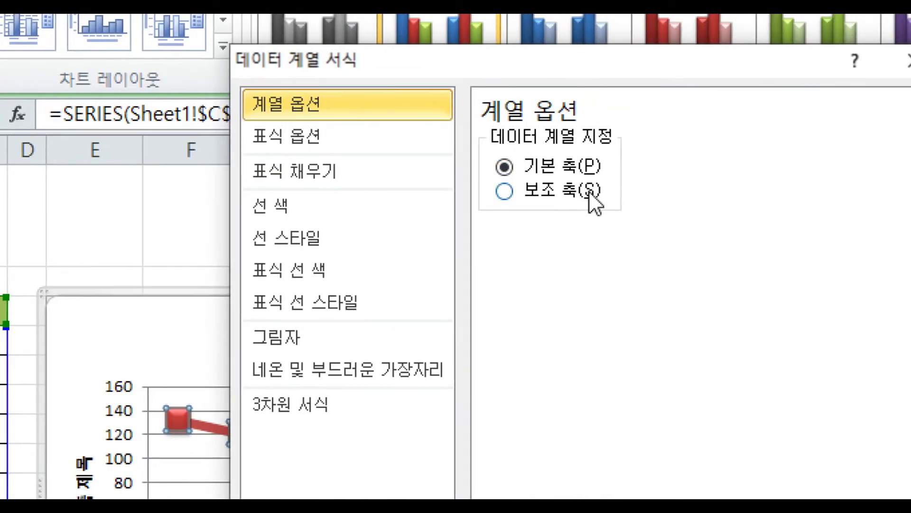
{"action": "left_click", "coordinate": [562, 193]}
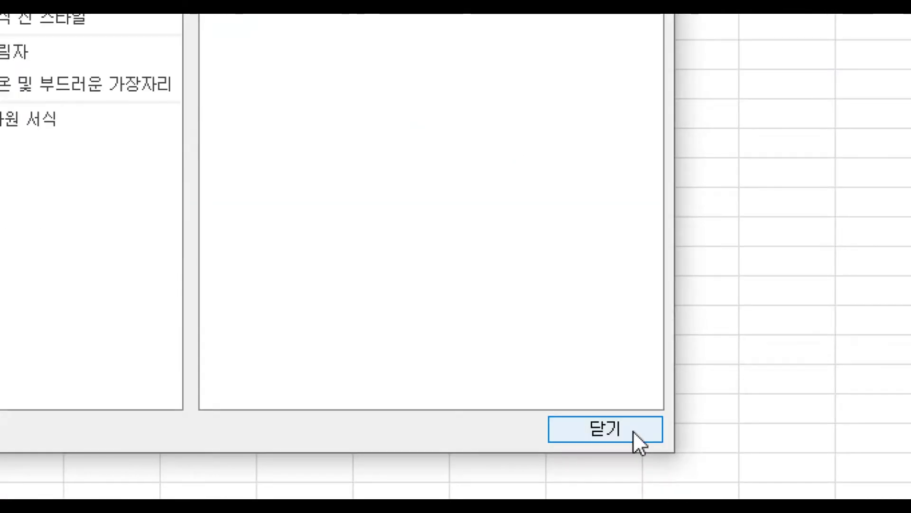
{"action": "left_click", "coordinate": [633, 430]}
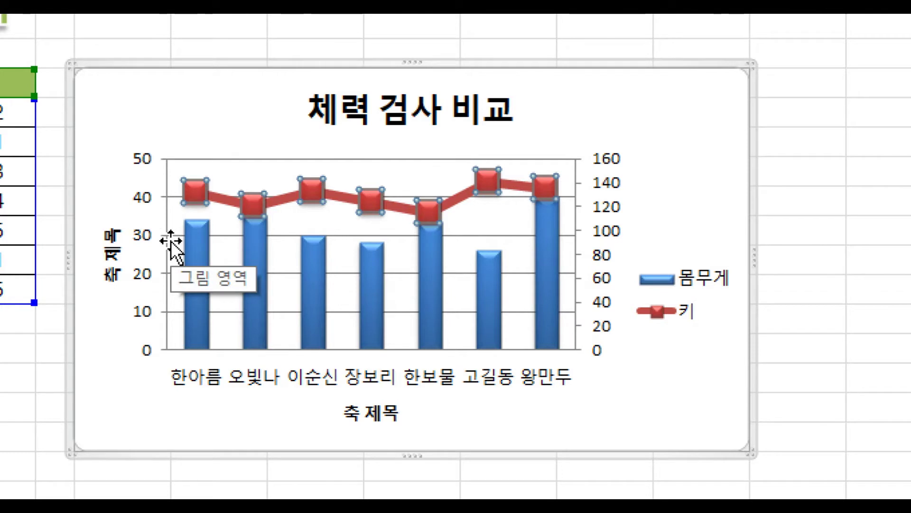
{"action": "left_click", "coordinate": [249, 114]}
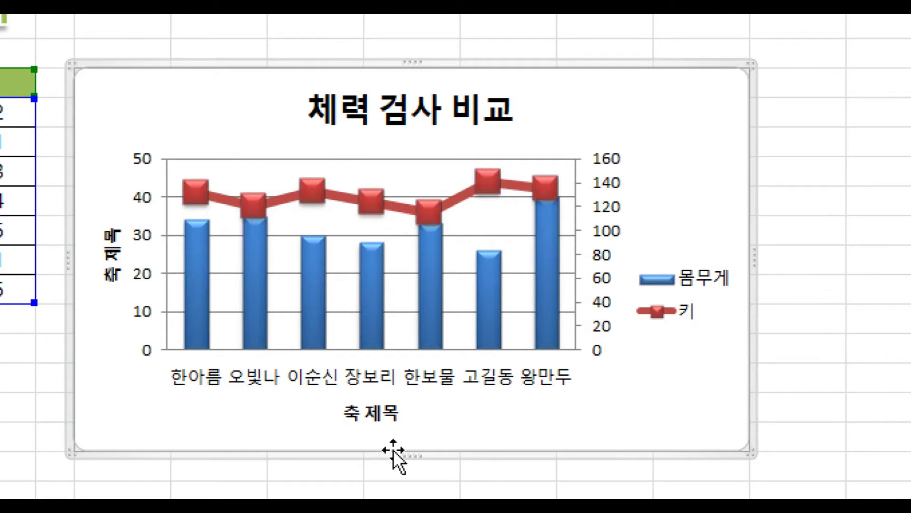
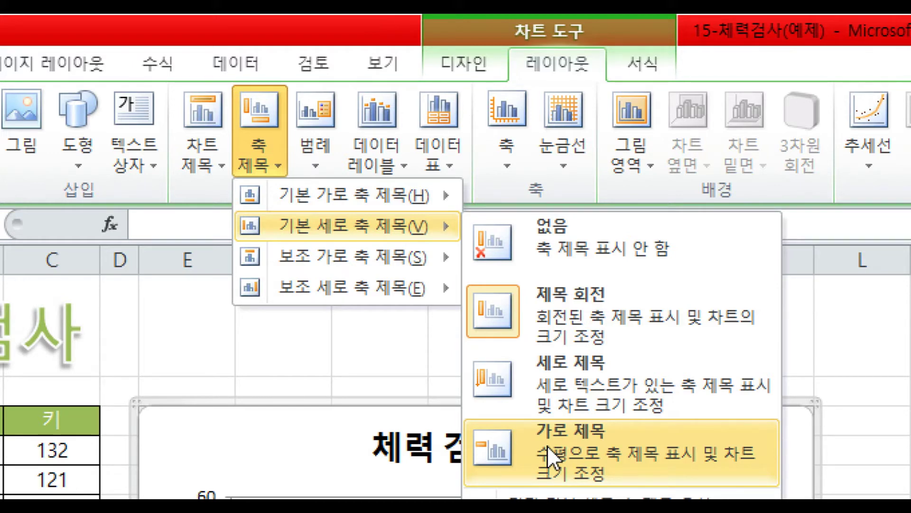
- Display the primary vertical axis title horizontally (가로 제목) and change its text to "Kg"
{"action": "left_click", "coordinate": [548, 446]}
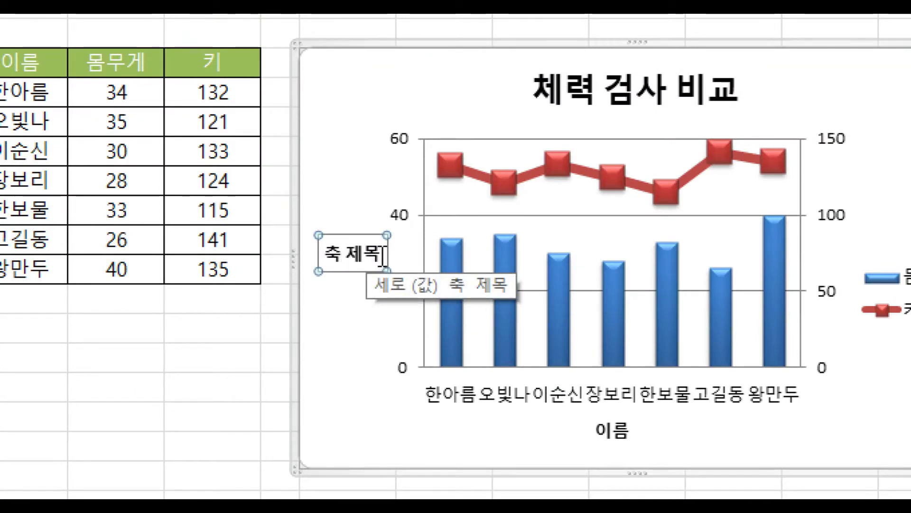
{"action": "left_click", "coordinate": [384, 256]}
{"action": "key", "text": "BackSpace"}
{"action": "key", "text": "BackSpace"}
{"action": "key", "text": "BackSpace"}
{"action": "key", "text": "BackSpace"}
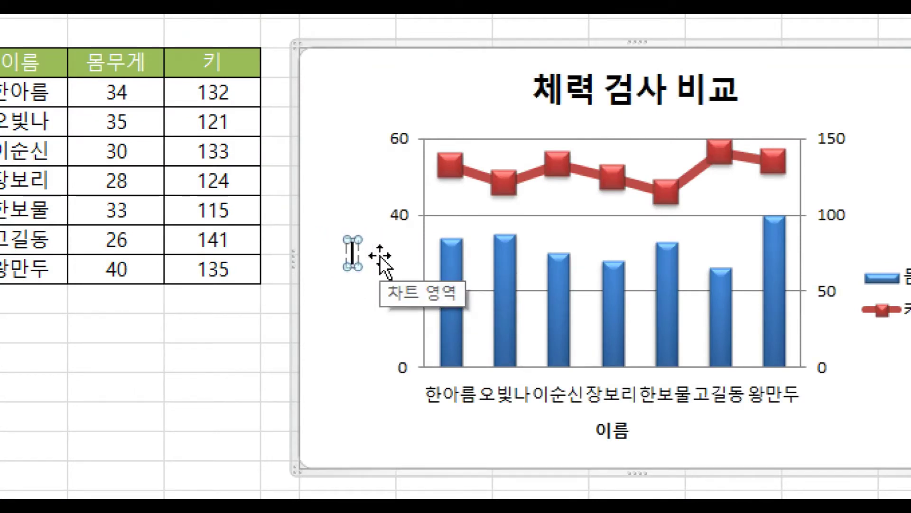
{"action": "type", "text": "Kg"}
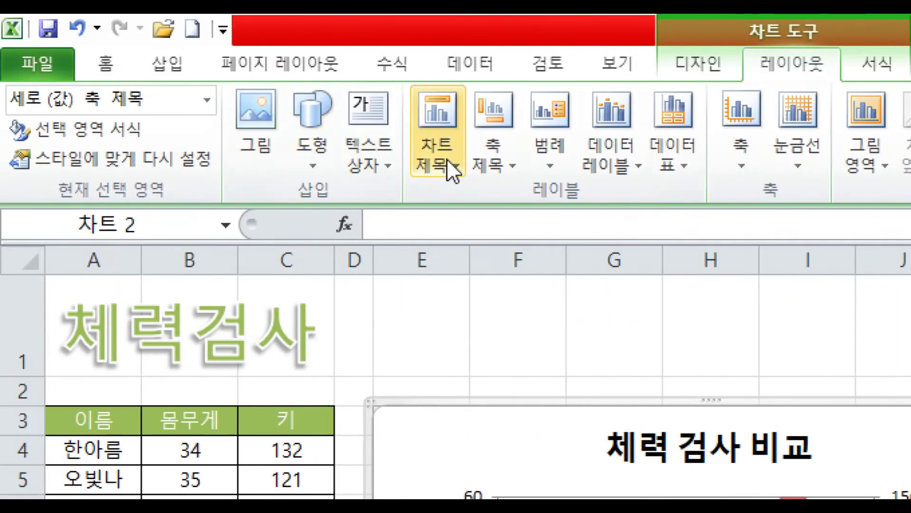
- Add a horizontal title (가로 제목) to the secondary vertical axis and set its text to "Cm"
{"action": "left_click", "coordinate": [489, 164]}
{"action": "mouse_move", "coordinate": [290, 290]}
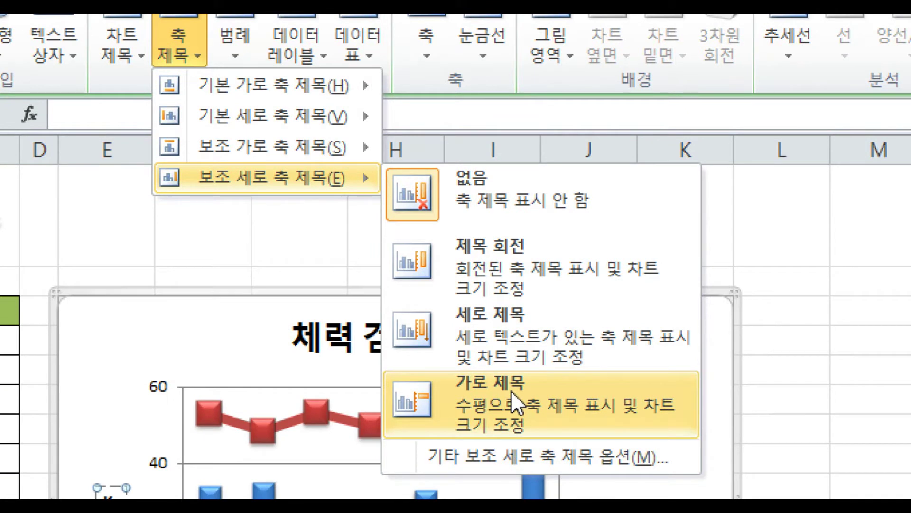
{"action": "left_click", "coordinate": [511, 390]}
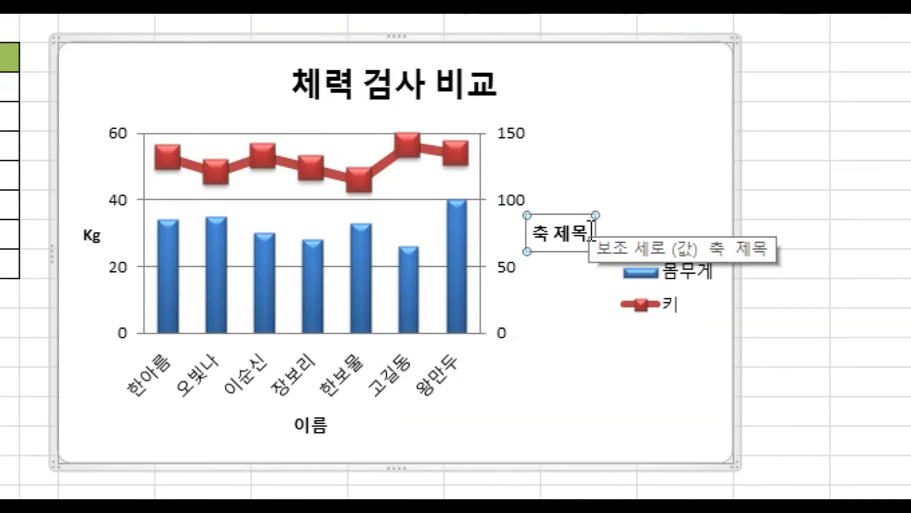
{"action": "left_click", "coordinate": [591, 231]}
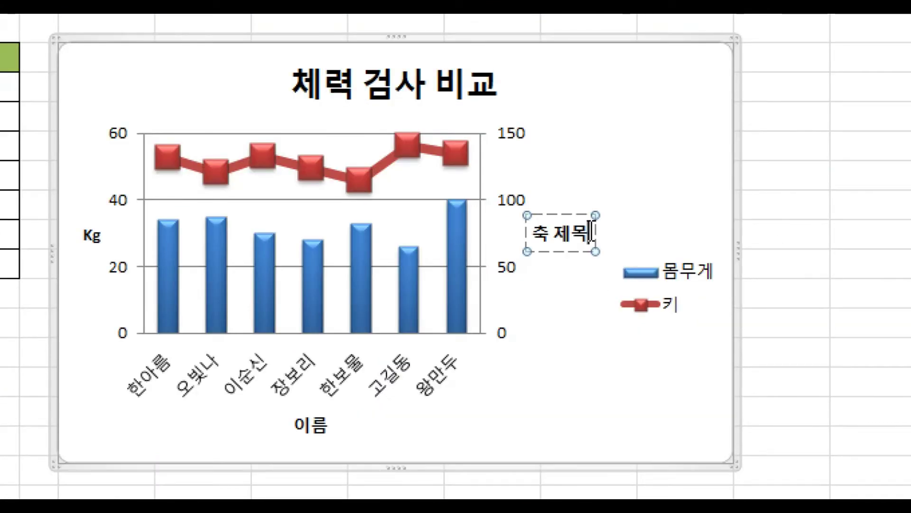
{"action": "key", "text": "BackSpace"}
{"action": "key", "text": "BackSpace"}
{"action": "key", "text": "BackSpace"}
{"action": "key", "text": "BackSpace"}
{"action": "type", "text": "CM"}
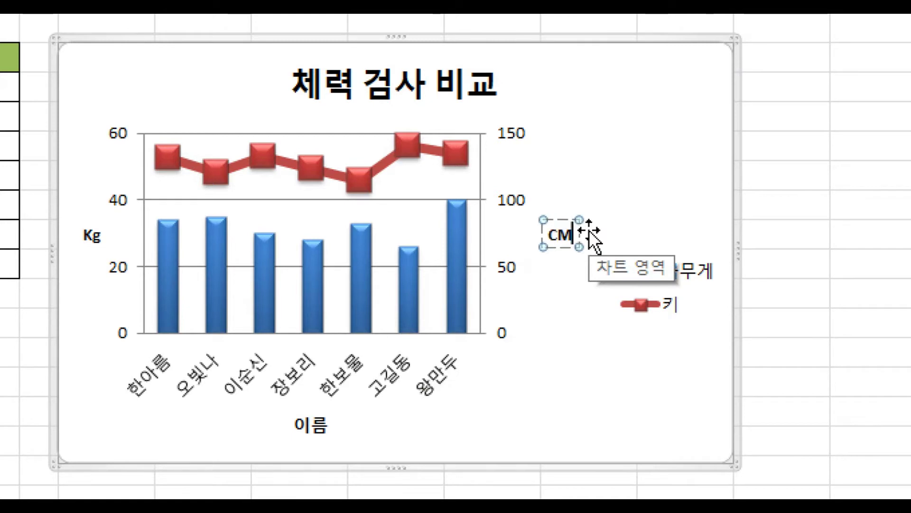
{"action": "key", "text": "BackSpace"}
{"action": "type", "text": "m"}
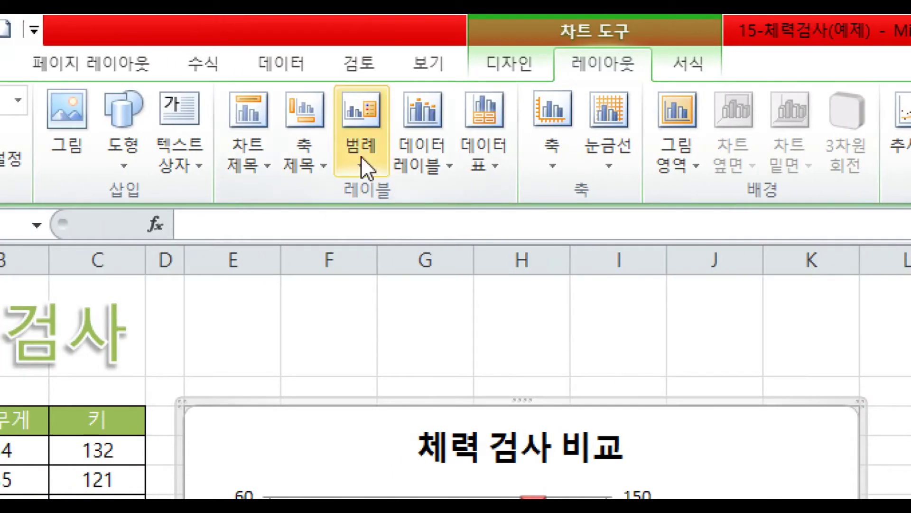
- Place the chart legend above the plot area (위쪽에 범례 표시)
{"action": "left_click", "coordinate": [363, 147]}
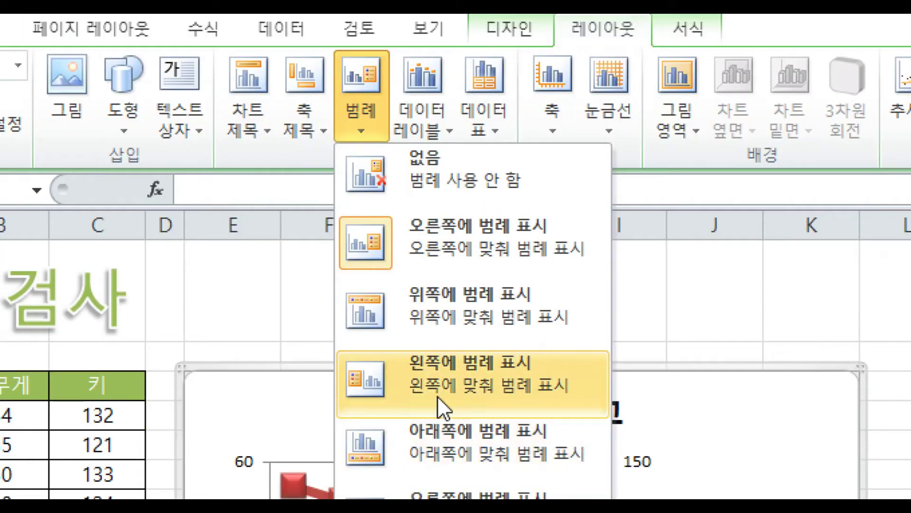
{"action": "left_click", "coordinate": [451, 318]}
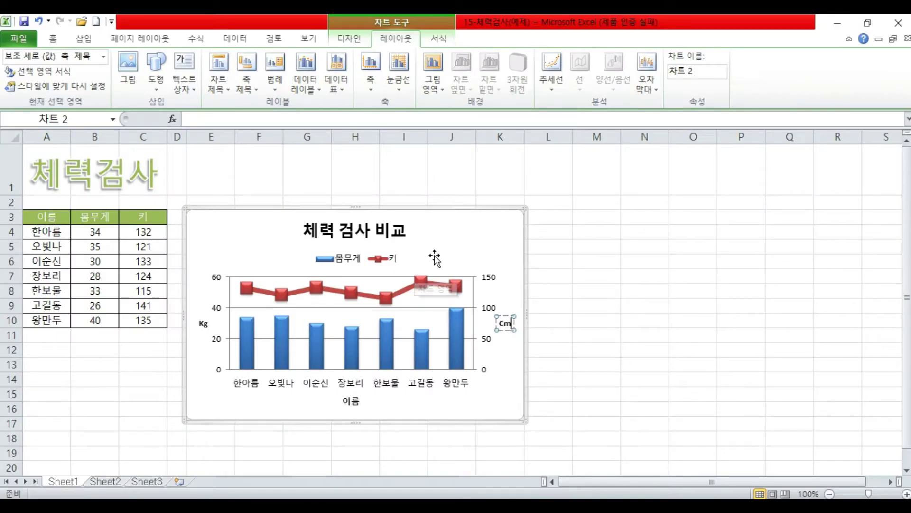
{"action": "left_click", "coordinate": [691, 235]}
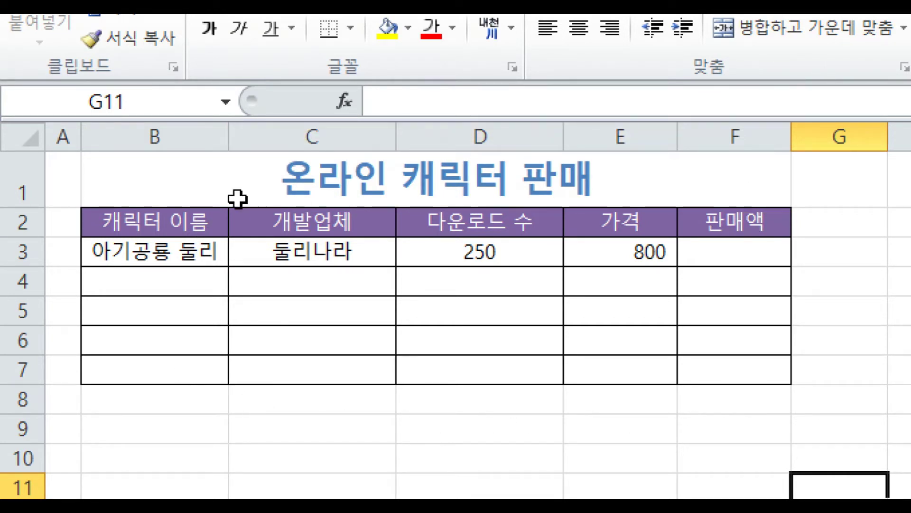
- Apply all borders (모든 테두리) to the table range B2:F7 in the 온라인 캐릭터 판매 sheet
{"action": "left_click", "coordinate": [290, 179]}
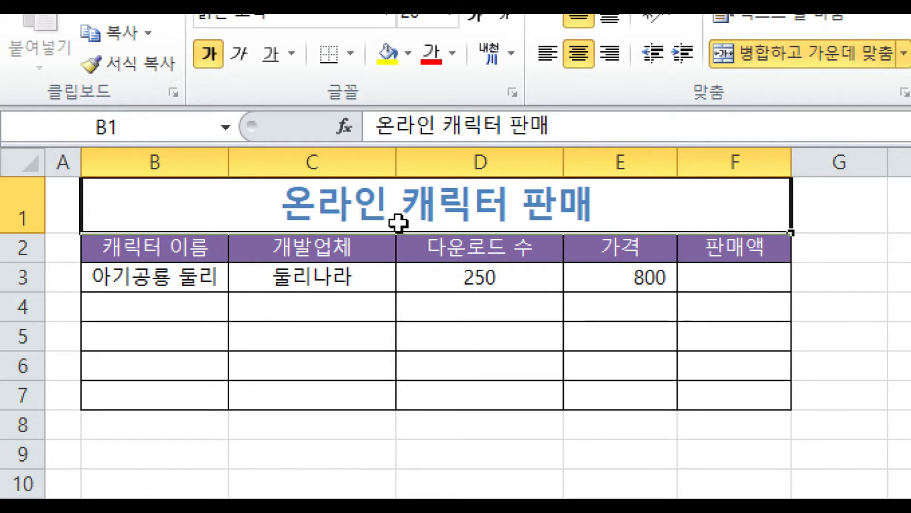
{"action": "left_click", "coordinate": [181, 338]}
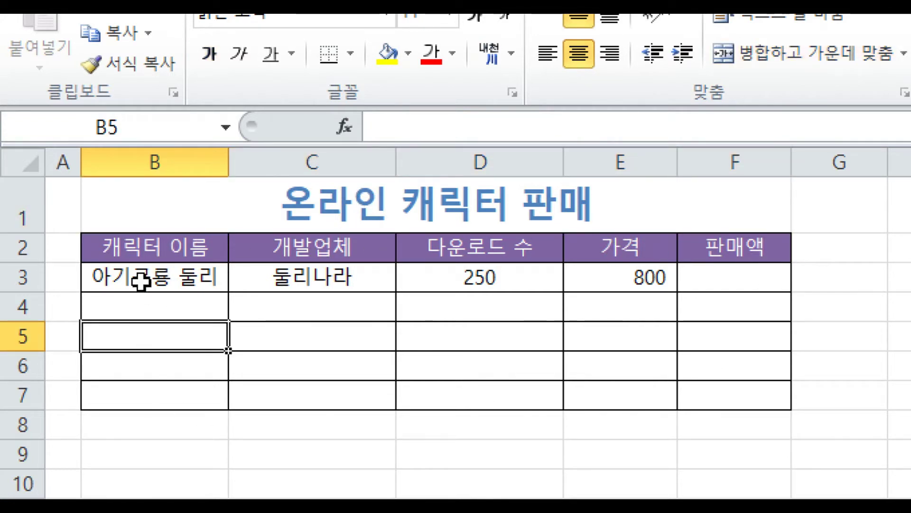
{"action": "left_click_drag", "start_coordinate": [171, 251], "coordinate": [760, 386]}
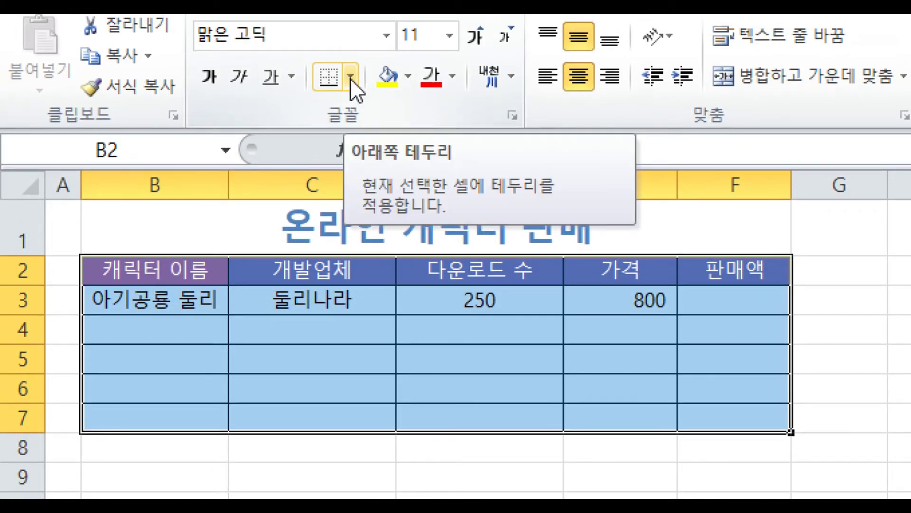
{"action": "left_click", "coordinate": [350, 77]}
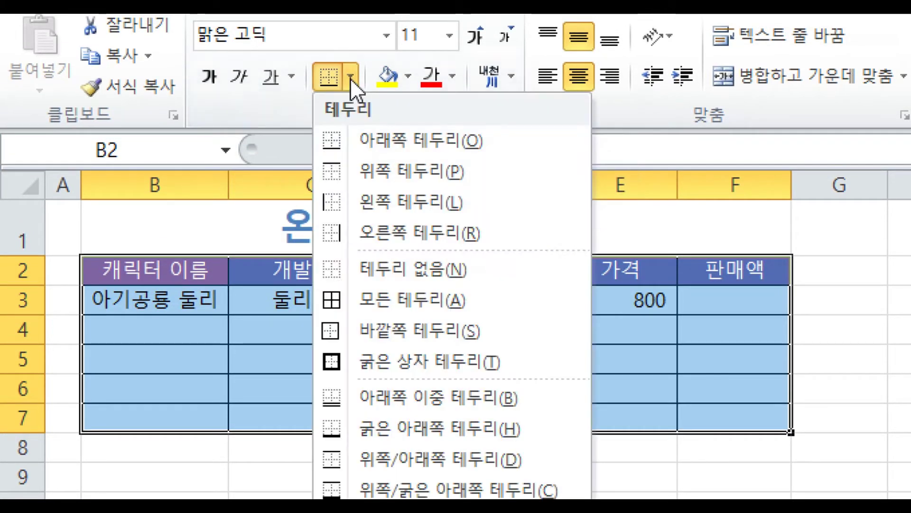
{"action": "left_click", "coordinate": [364, 303]}
{"action": "left_click", "coordinate": [242, 349]}
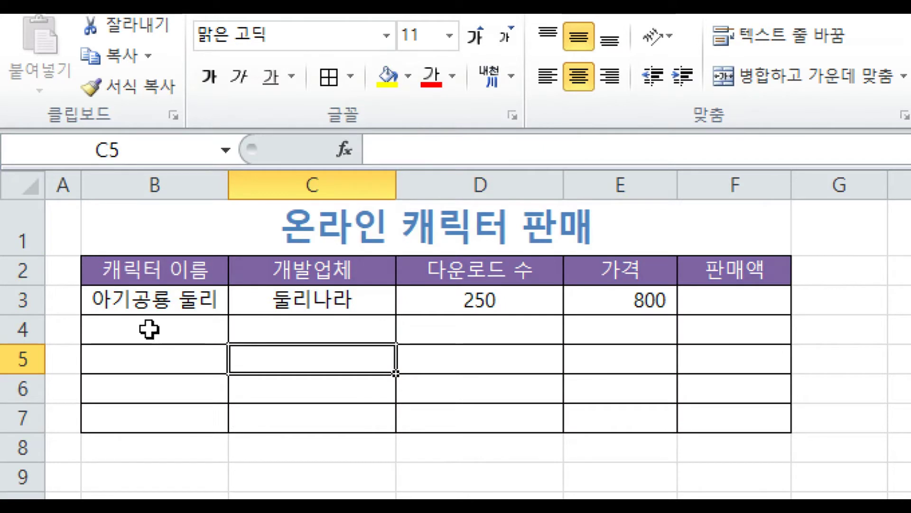
- Give the header cells B2:F2 a purple theme fill and white font colour
{"action": "left_click_drag", "start_coordinate": [152, 267], "coordinate": [694, 268]}
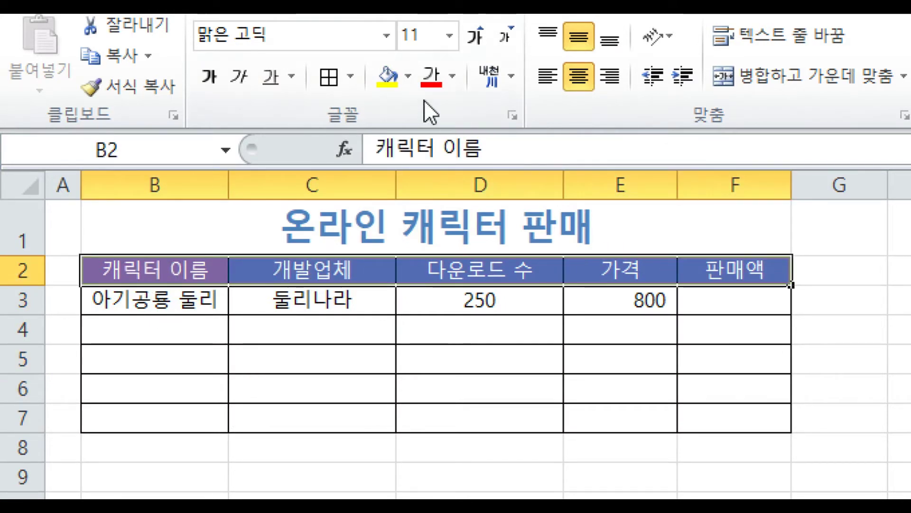
{"action": "left_click", "coordinate": [409, 81]}
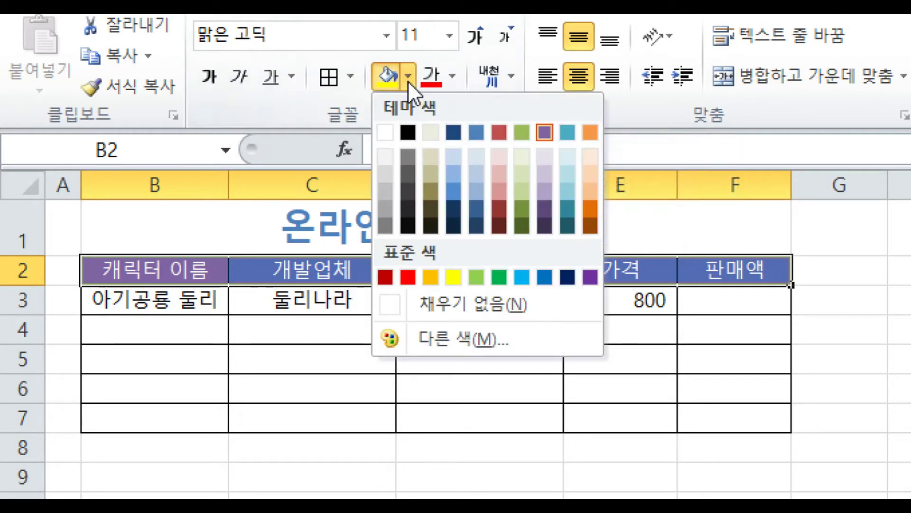
{"action": "left_click", "coordinate": [544, 132]}
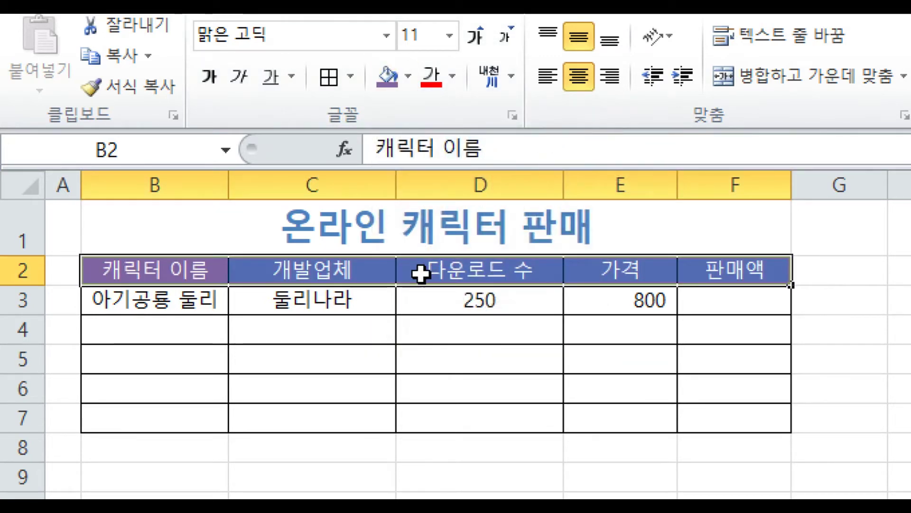
{"action": "left_click", "coordinate": [458, 81]}
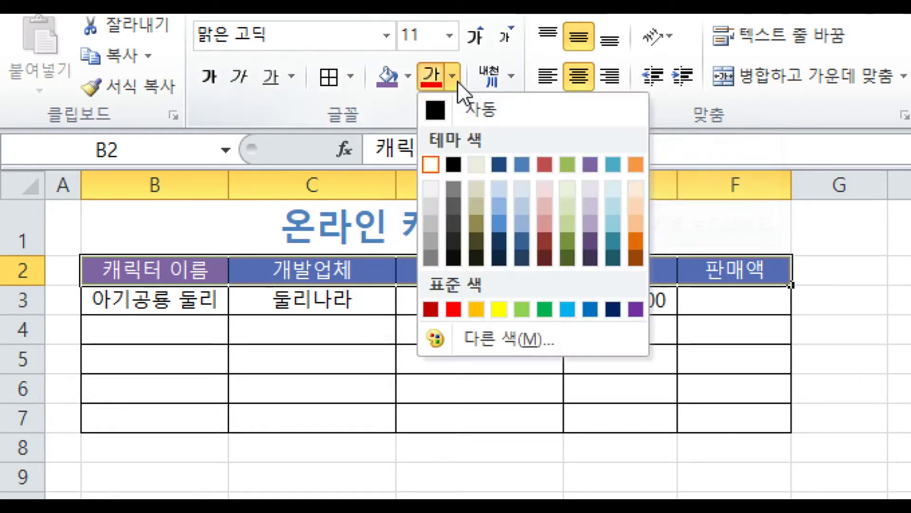
{"action": "left_click", "coordinate": [431, 164]}
{"action": "left_click", "coordinate": [122, 326]}
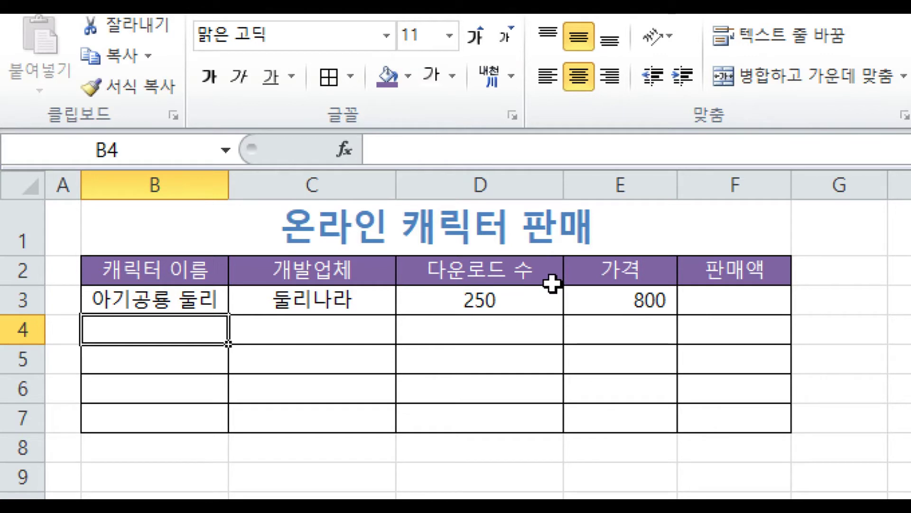
- Calculate the 판매액 for 아기공룡 둘리 in cell F3 with the formula =D3*E3
{"action": "left_click", "coordinate": [748, 300]}
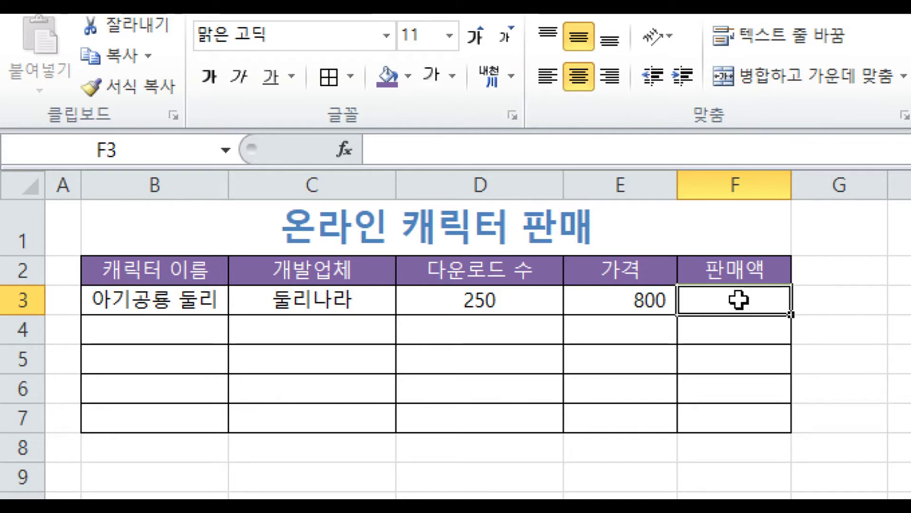
{"action": "type", "text": "="}
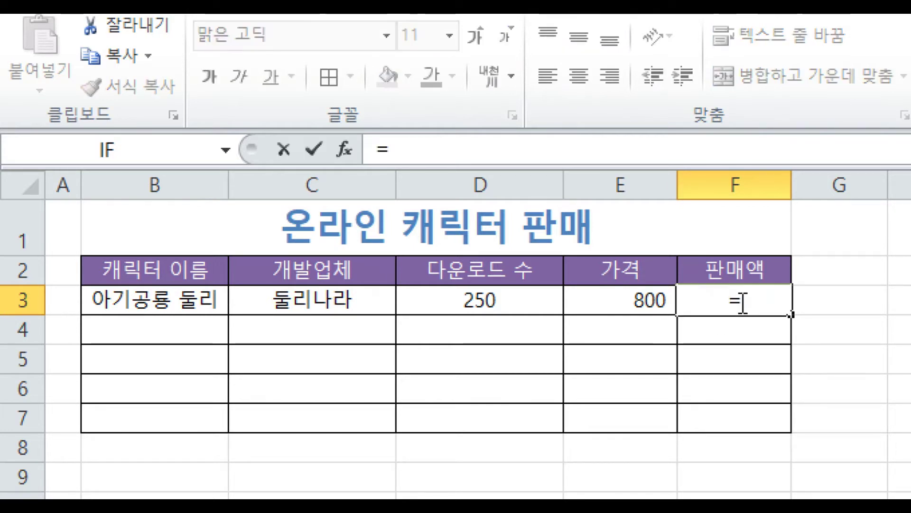
{"action": "left_click", "coordinate": [488, 309]}
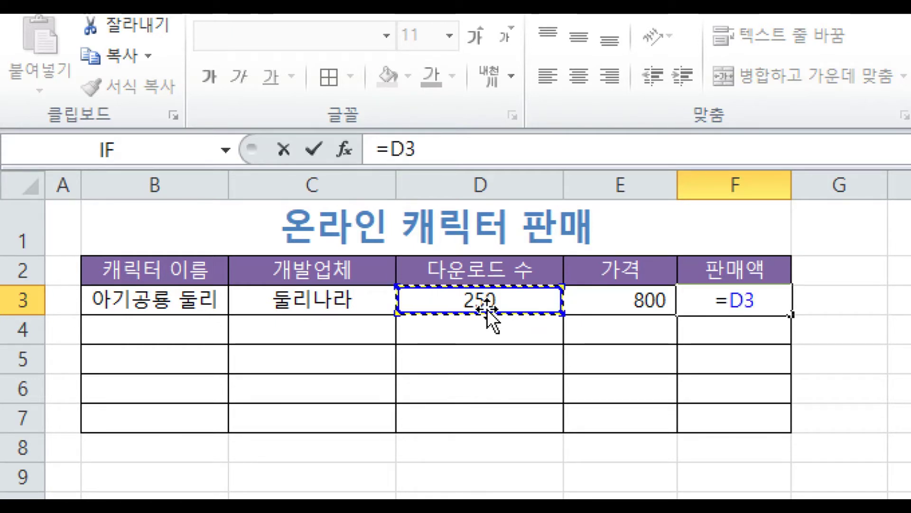
{"action": "type", "text": "*"}
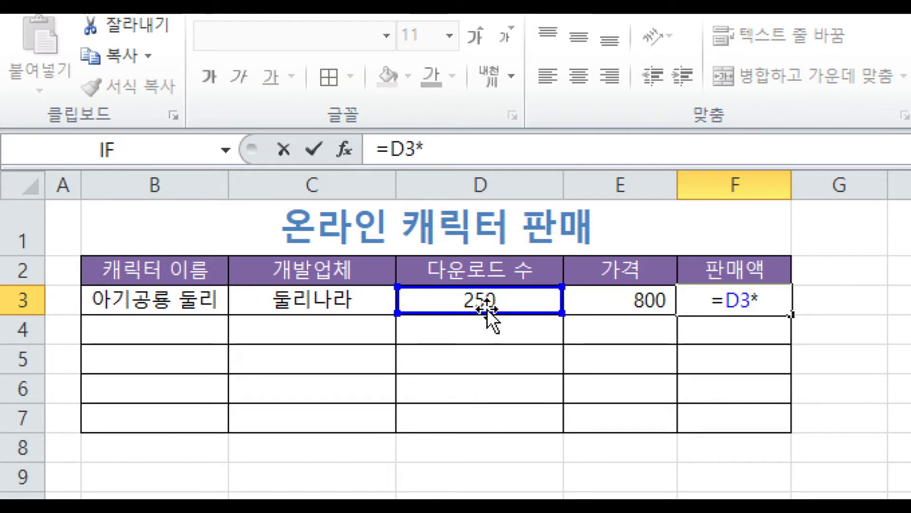
{"action": "left_click", "coordinate": [646, 303]}
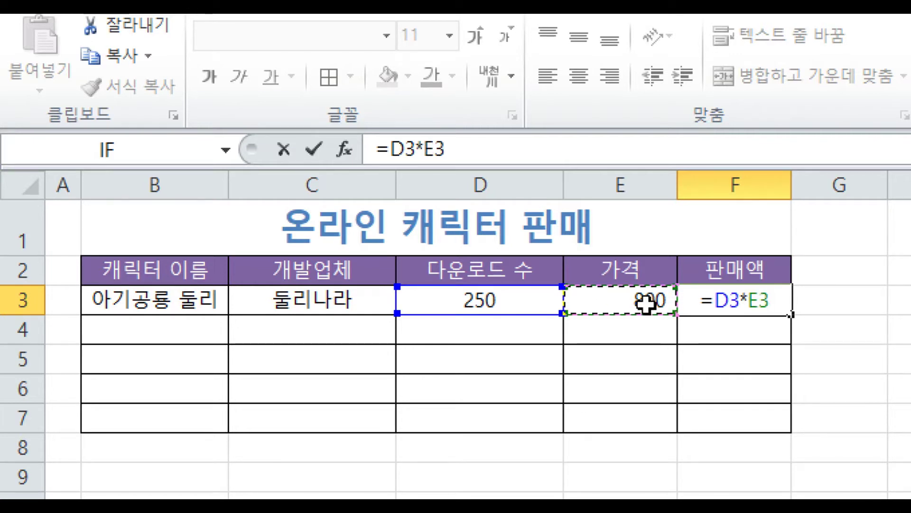
{"action": "key", "text": "Return"}
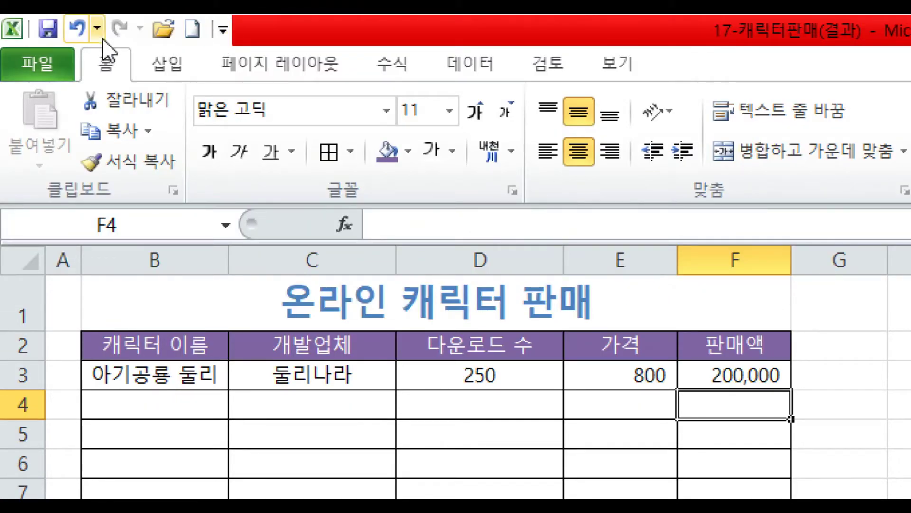
- Add the 레코드 관리 command from the 모든 명령 set to the Quick Access Toolbar
{"action": "left_click", "coordinate": [225, 32]}
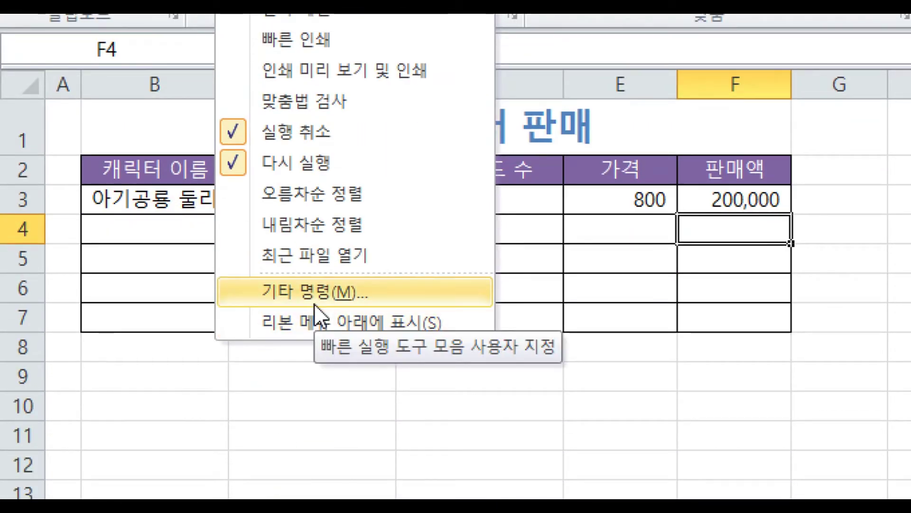
{"action": "left_click", "coordinate": [314, 304]}
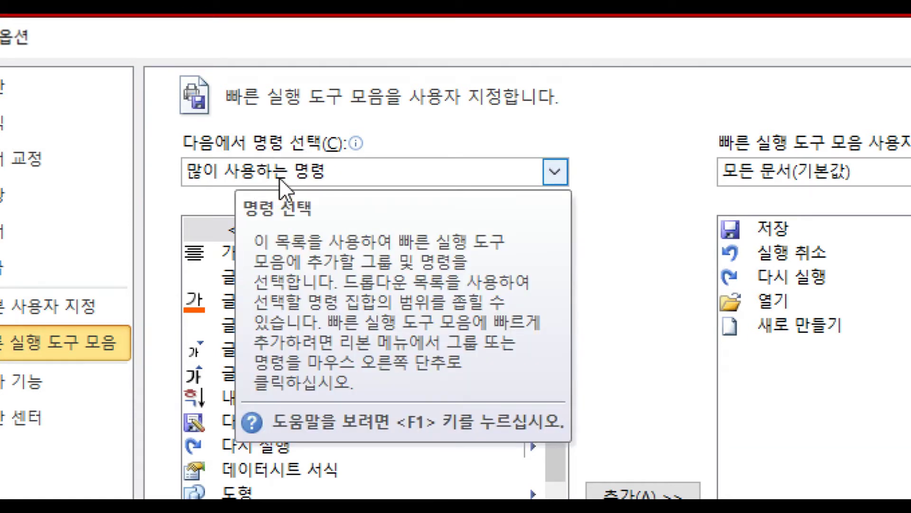
{"action": "left_click", "coordinate": [279, 177]}
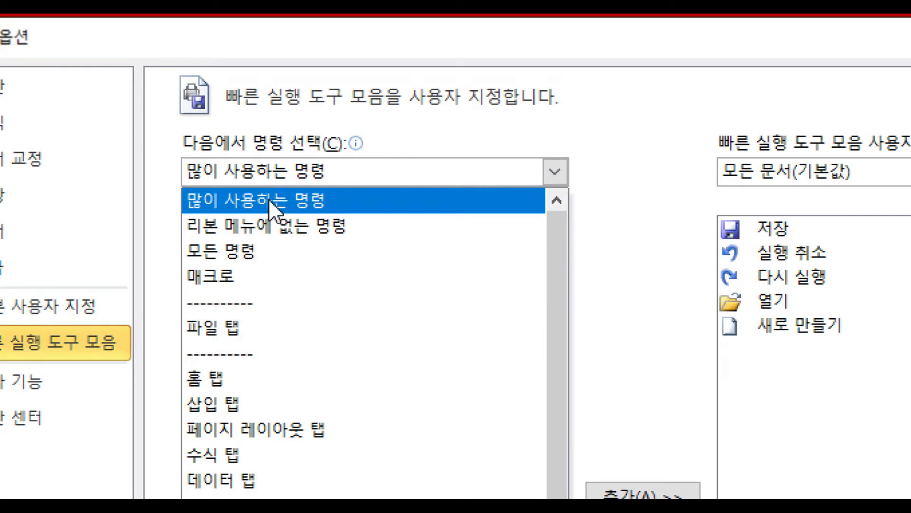
{"action": "left_click", "coordinate": [235, 254]}
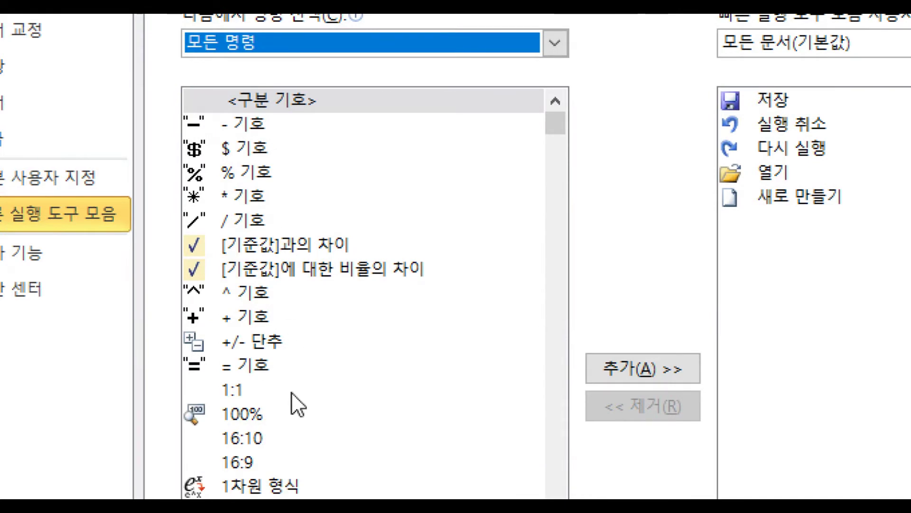
{"action": "left_click_drag", "start_coordinate": [552, 124], "coordinate": [542, 282]}
{"action": "left_click", "coordinate": [276, 322]}
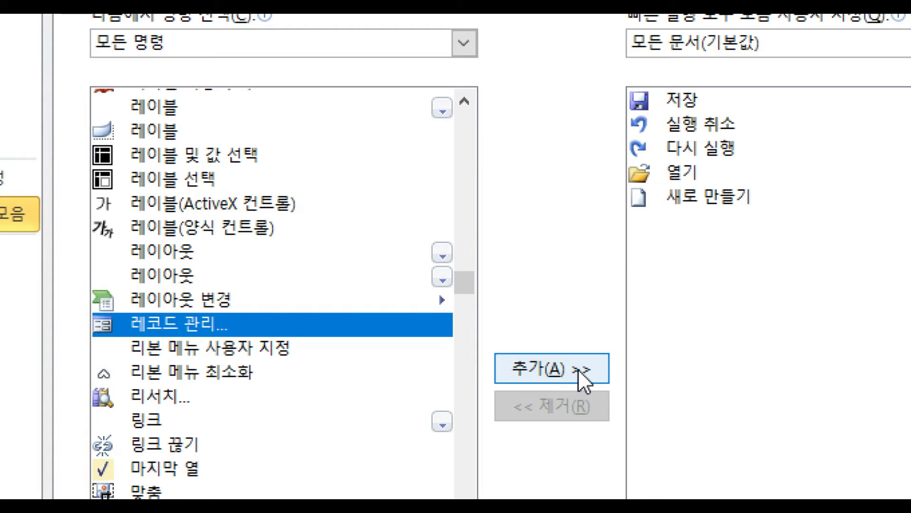
{"action": "left_click_drag", "start_coordinate": [570, 331], "coordinate": [598, 335]}
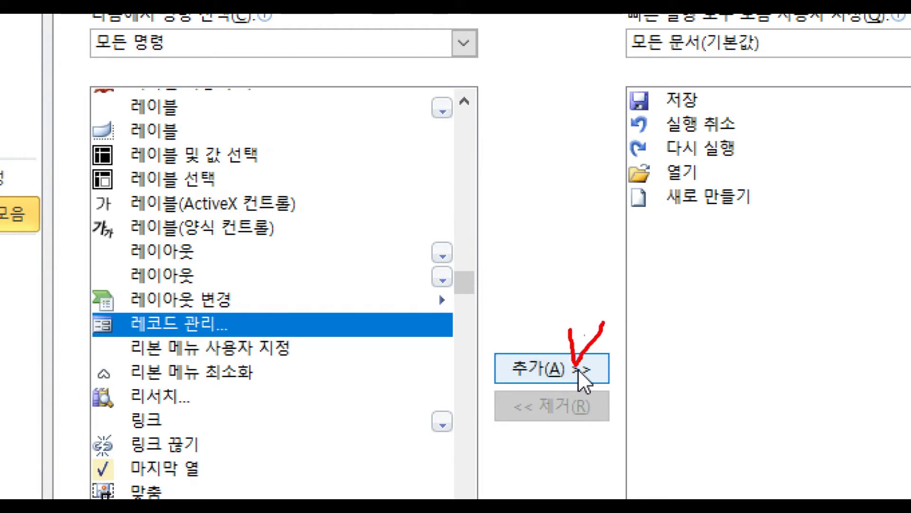
{"action": "left_click", "coordinate": [536, 366]}
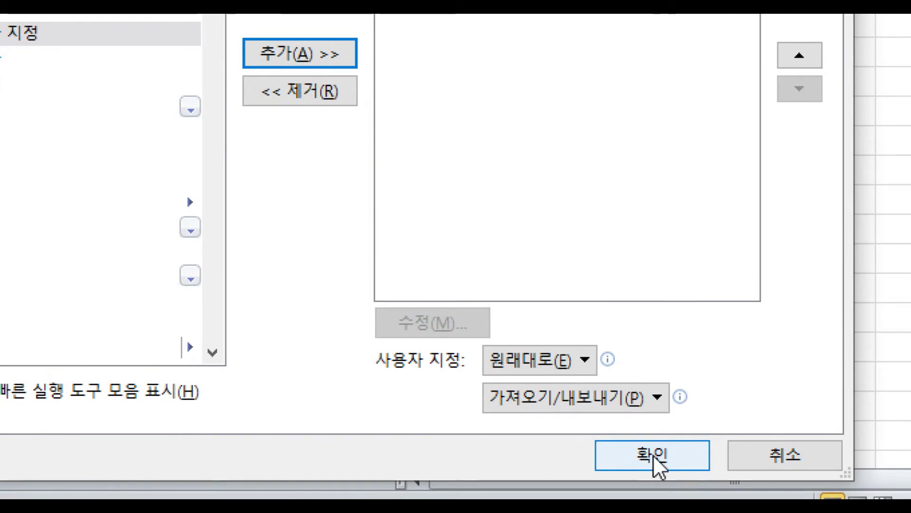
{"action": "left_click", "coordinate": [653, 455]}
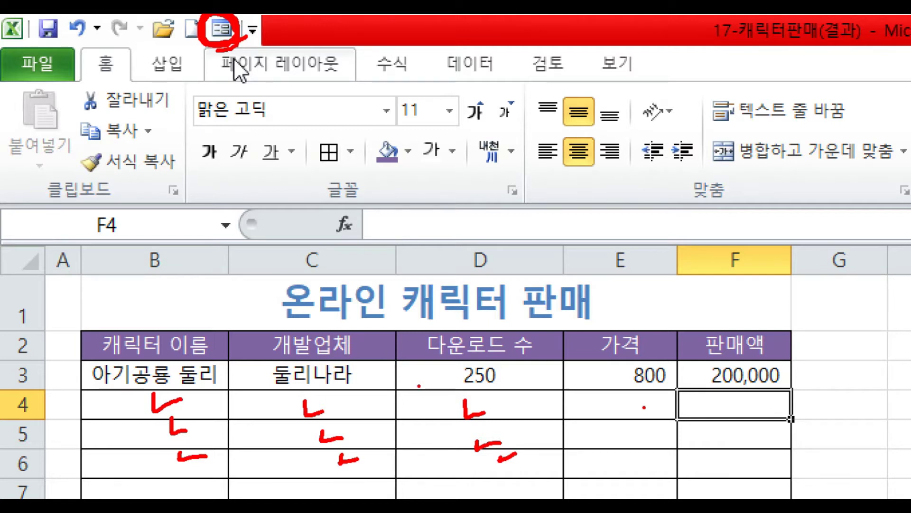
{"action": "key", "text": "Escape"}
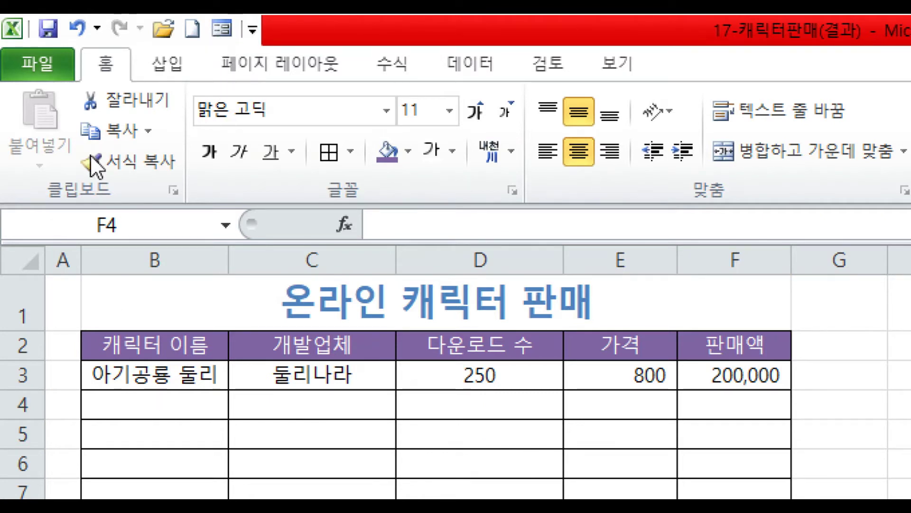
- Open the 레코드 관리 data form for the table from header cell B2 and move it closer to the table
{"action": "left_click", "coordinate": [159, 345]}
{"action": "left_click", "coordinate": [160, 346]}
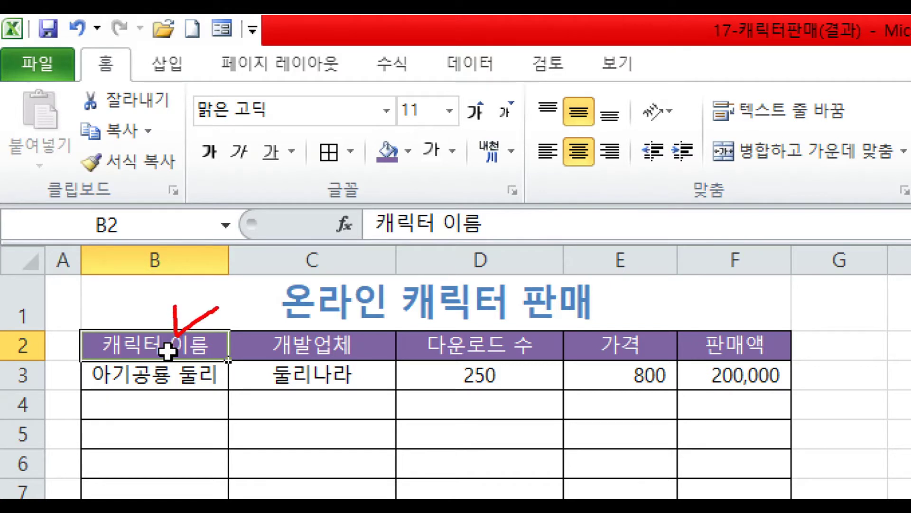
{"action": "left_click", "coordinate": [165, 346]}
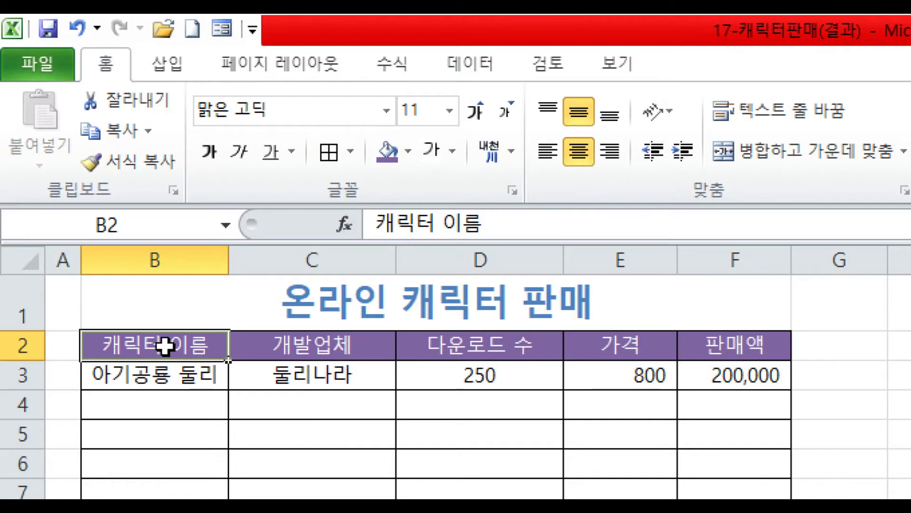
{"action": "left_click", "coordinate": [221, 30]}
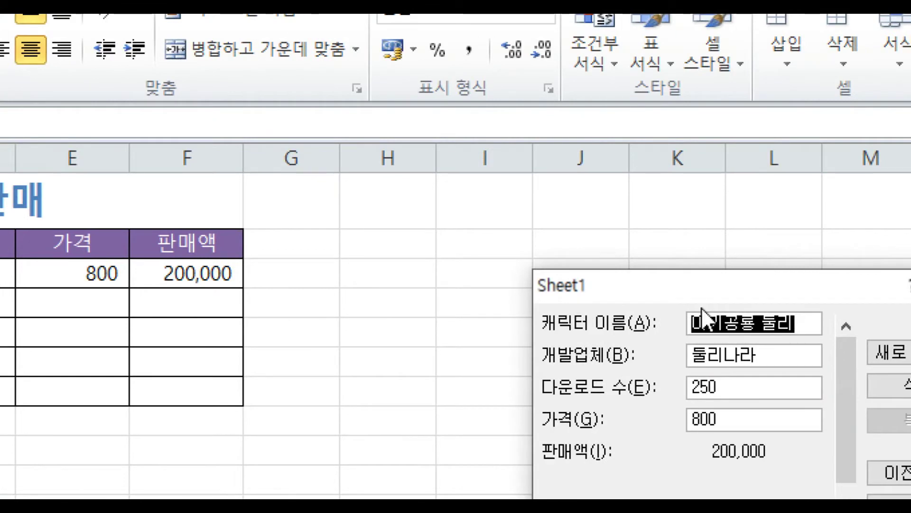
{"action": "left_click_drag", "start_coordinate": [687, 289], "coordinate": [175, 123]}
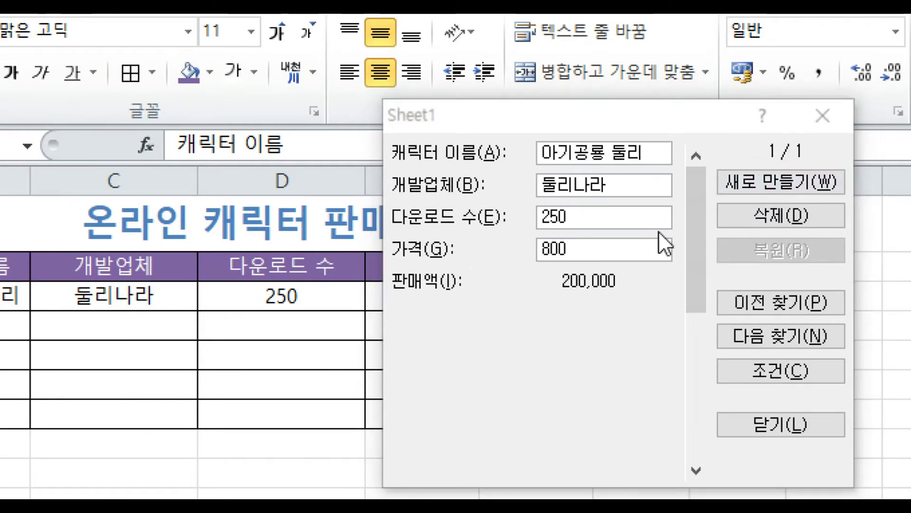
- Start a new record and fill in 캐릭터 이름 마스크맨, 개발업체 바른손, 다운로드 수 267 and 가격 400
{"action": "left_click", "coordinate": [728, 181]}
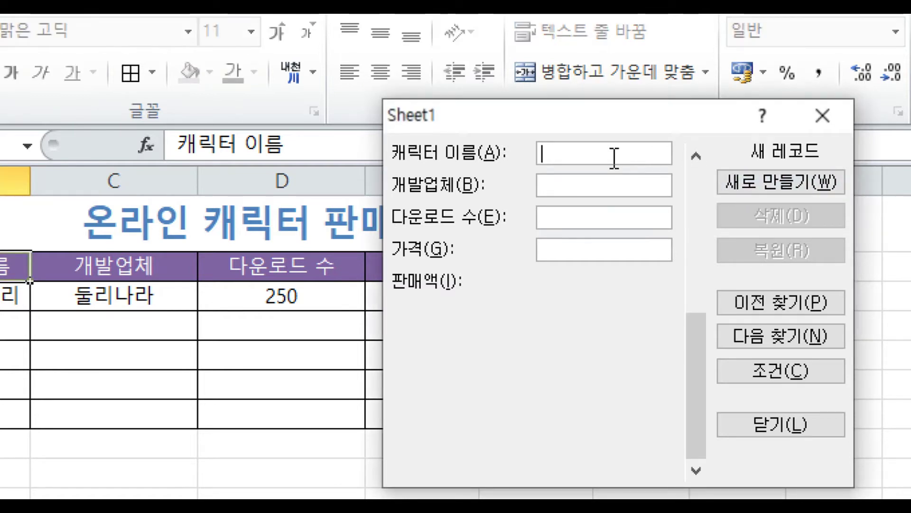
{"action": "left_click_drag", "start_coordinate": [553, 115], "coordinate": [377, 127]}
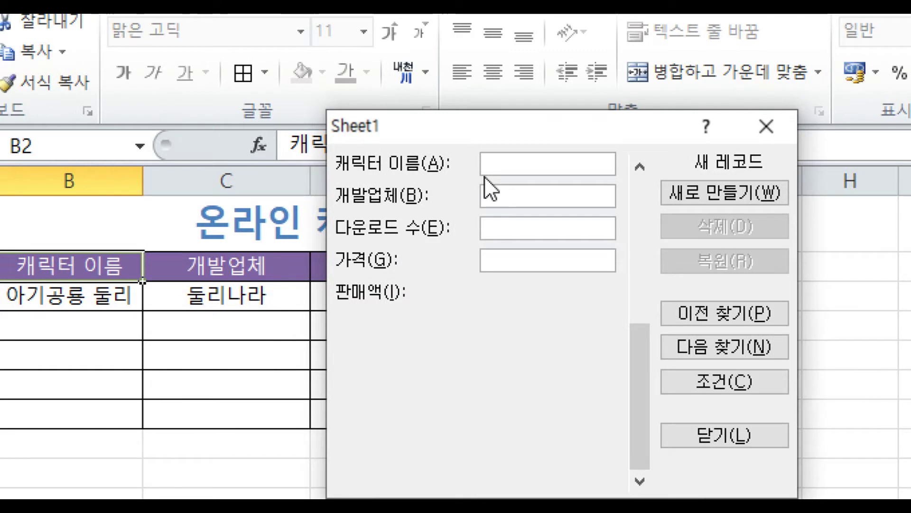
{"action": "type", "text": "a"}
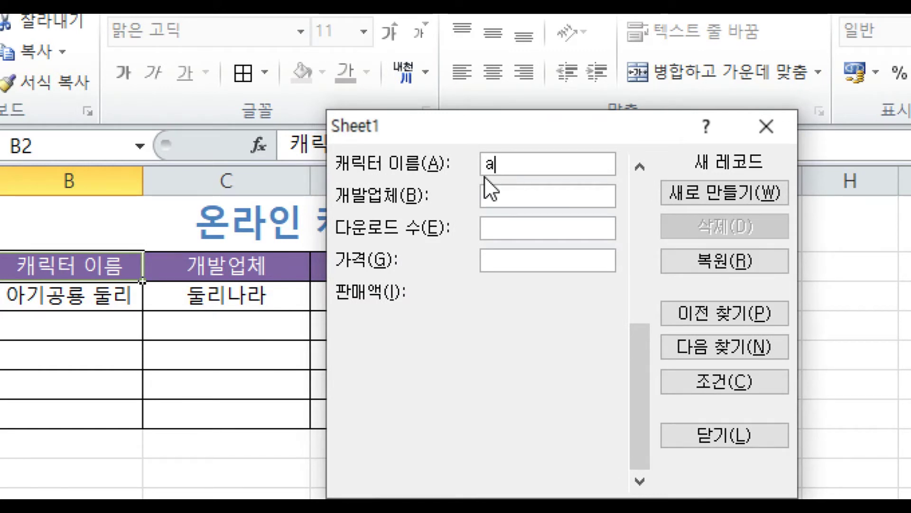
{"action": "type", "text": "k마스크맨"}
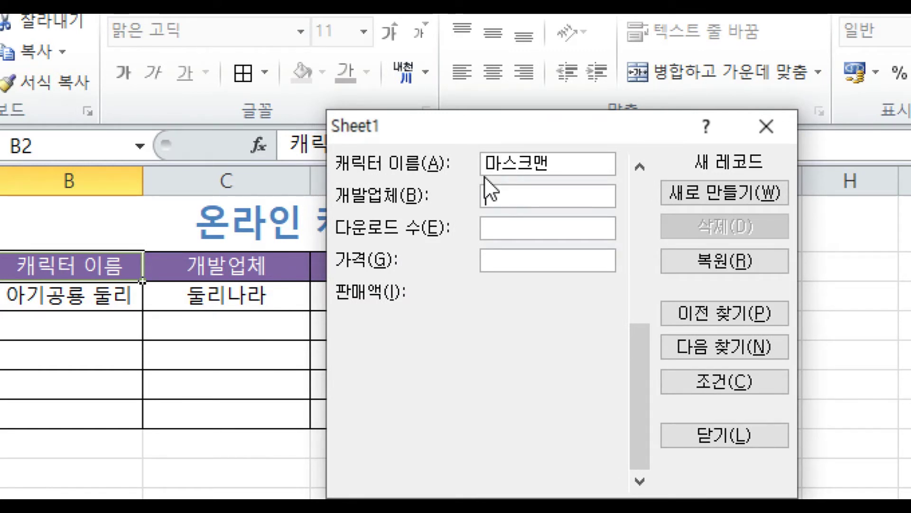
{"action": "type", "text": "마ㅡㅋ"}
{"action": "key", "text": "BackSpace"}
{"action": "key", "text": "BackSpace"}
{"action": "key", "text": "BackSpace"}
{"action": "type", "text": "바른손"}
{"action": "key", "text": "Tab"}
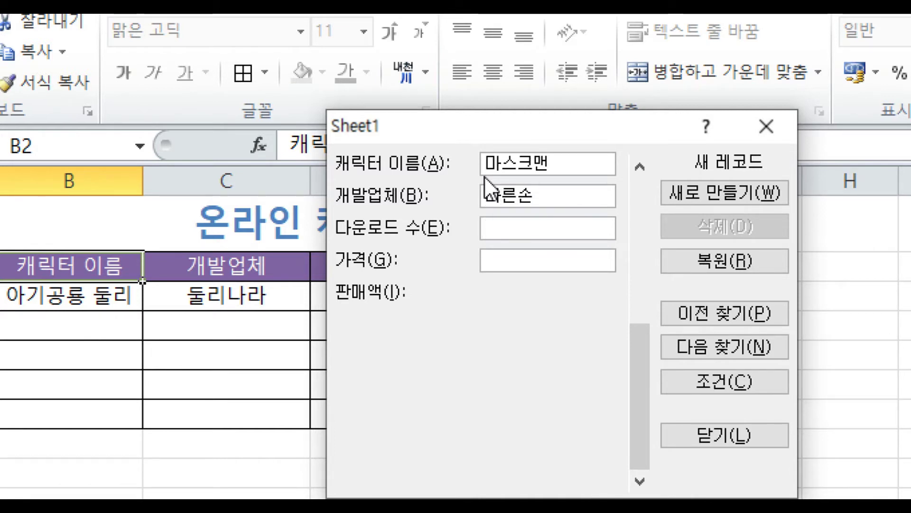
{"action": "type", "text": "267"}
{"action": "key", "text": "Tab"}
{"action": "type", "text": "400"}
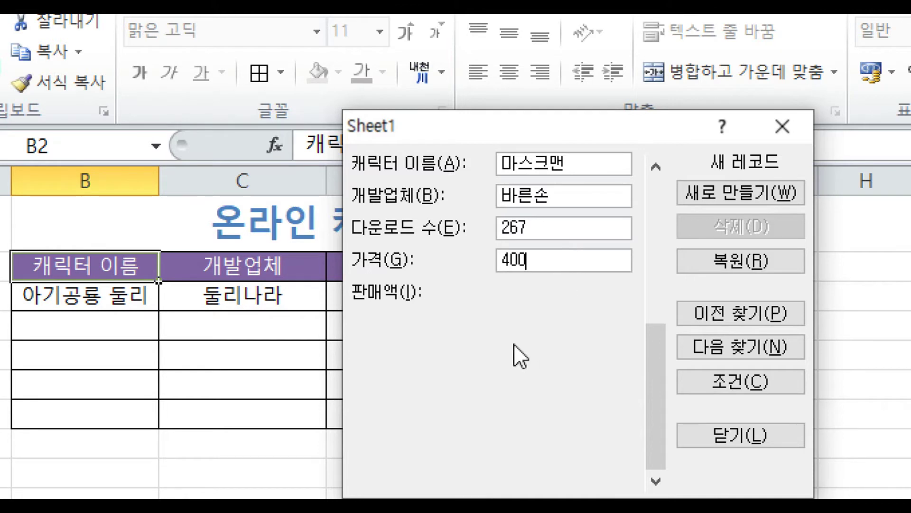
{"action": "mouse_move", "coordinate": [449, 343]}
{"action": "left_mouse_down"}
{"action": "mouse_move", "coordinate": [475, 340]}
{"action": "mouse_move", "coordinate": [477, 374]}
{"action": "left_mouse_up"}
{"action": "left_click_drag", "start_coordinate": [456, 365], "coordinate": [481, 365]}
{"action": "left_click_drag", "start_coordinate": [482, 360], "coordinate": [494, 365]}
{"action": "mouse_move", "coordinate": [495, 354]}
{"action": "left_mouse_down"}
{"action": "mouse_move", "coordinate": [510, 350]}
{"action": "mouse_move", "coordinate": [504, 365]}
{"action": "left_mouse_up"}
{"action": "left_click_drag", "start_coordinate": [511, 355], "coordinate": [524, 357]}
{"action": "mouse_move", "coordinate": [527, 342]}
{"action": "left_mouse_down"}
{"action": "mouse_move", "coordinate": [528, 353]}
{"action": "mouse_move", "coordinate": [546, 338]}
{"action": "left_mouse_up"}
{"action": "left_click_drag", "start_coordinate": [498, 384], "coordinate": [553, 383]}
{"action": "mouse_move", "coordinate": [427, 275]}
{"action": "left_mouse_down"}
{"action": "mouse_move", "coordinate": [249, 295]}
{"action": "mouse_move", "coordinate": [269, 327]}
{"action": "left_mouse_up"}
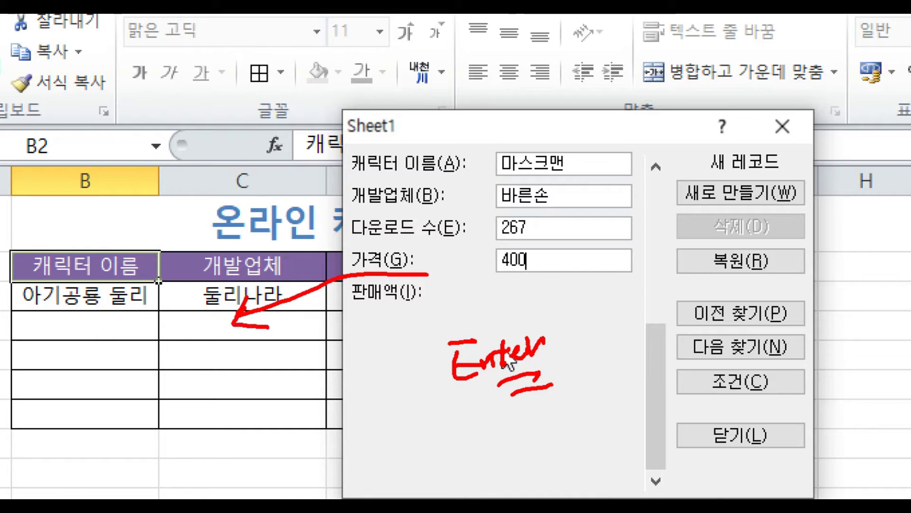
{"action": "key", "text": "Escape"}
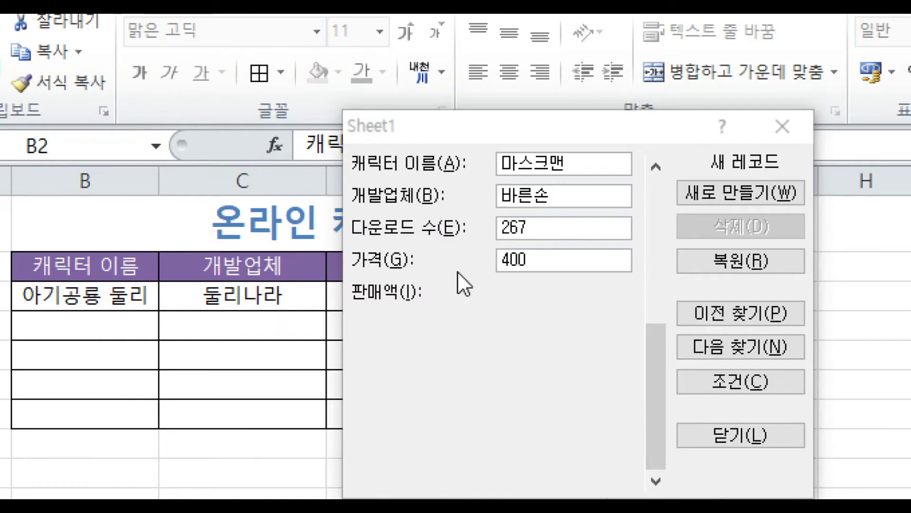
- Commit the 마스크맨 record and add another with 캐릭터 이름 블루베어, 개발업체 모닝글로리, 다운로드 수 381 and 가격 200
{"action": "key", "text": "Return"}
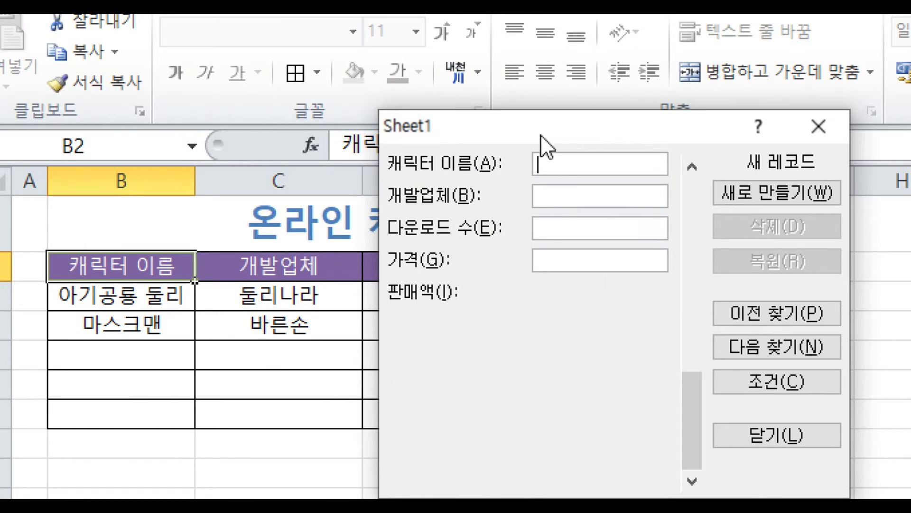
{"action": "left_click_drag", "start_coordinate": [546, 138], "coordinate": [501, 148]}
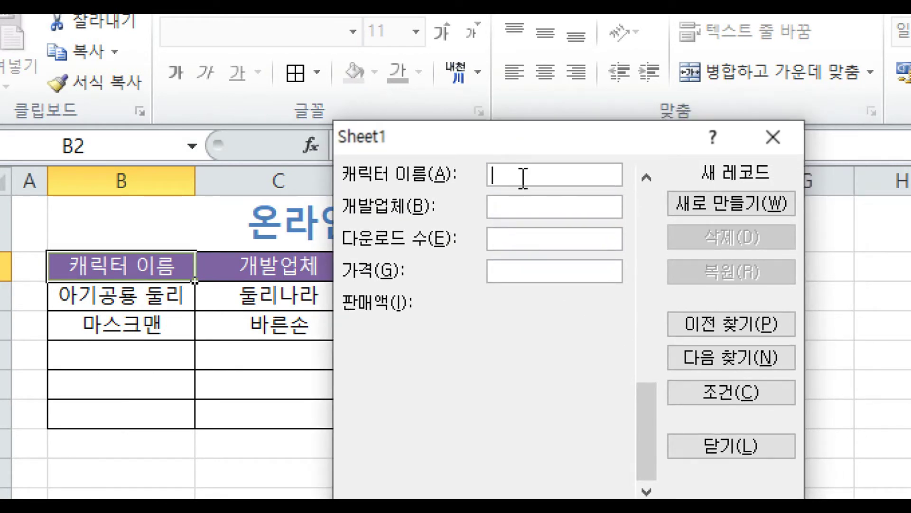
{"action": "type", "text": "블루베어"}
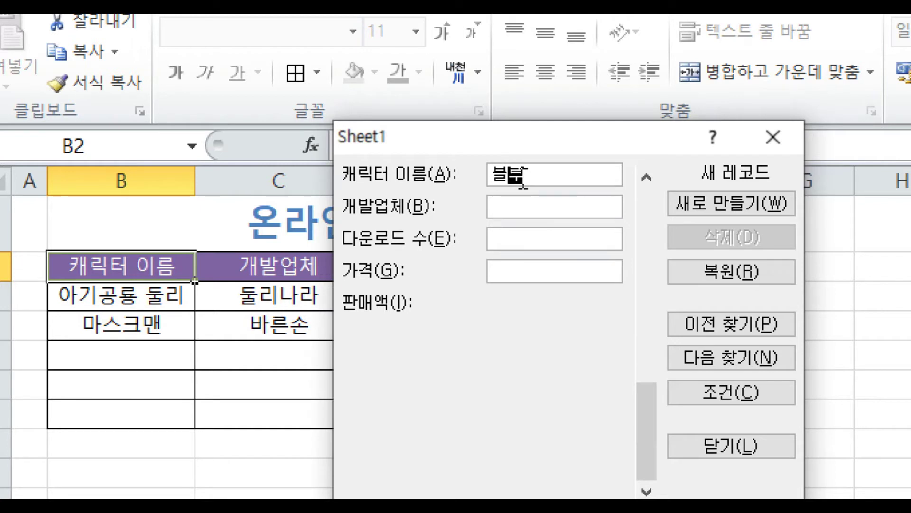
{"action": "key", "text": "Tab"}
{"action": "type", "text": "모닝글로리"}
{"action": "key", "text": "Tab"}
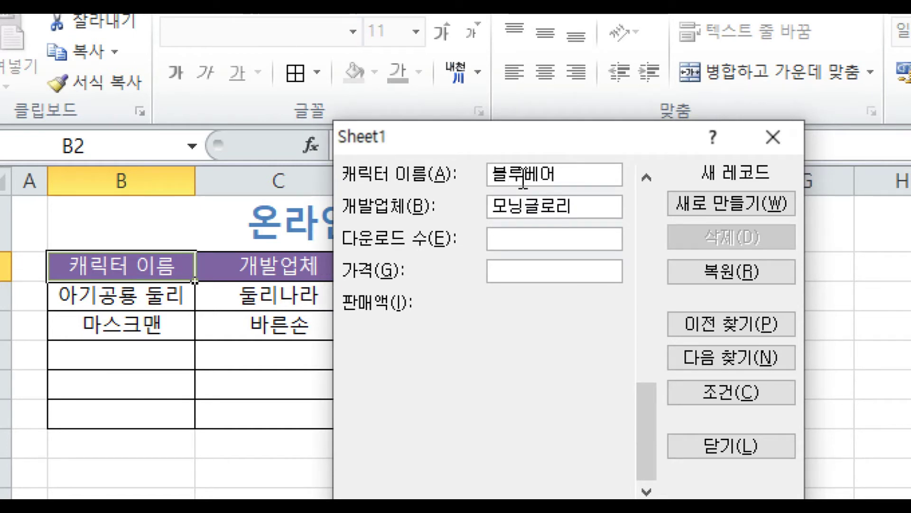
{"action": "type", "text": "381"}
{"action": "key", "text": "Tab"}
{"action": "type", "text": "200"}
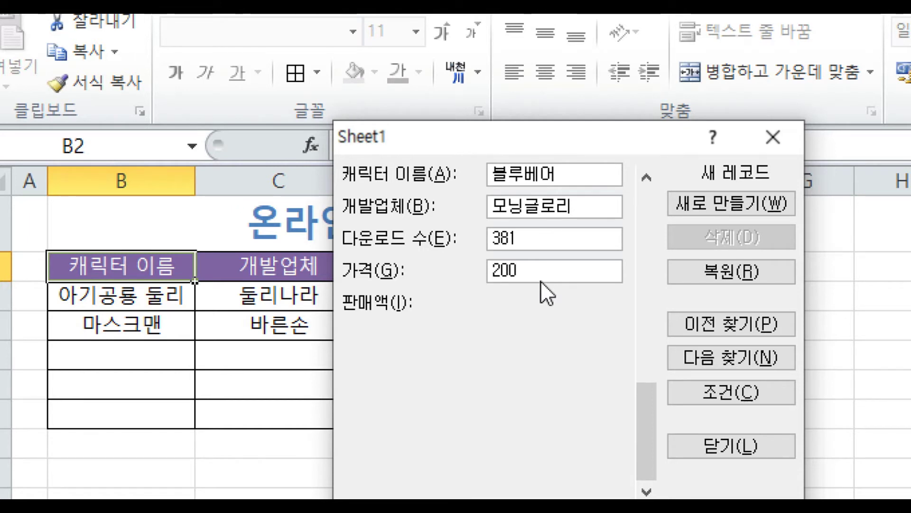
{"action": "key", "text": "Return"}
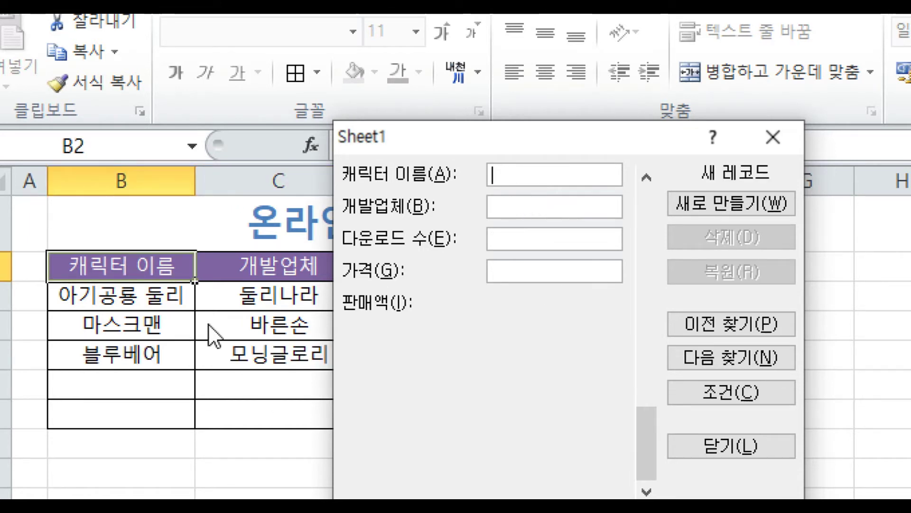
{"action": "left_click_drag", "start_coordinate": [419, 140], "coordinate": [519, 116]}
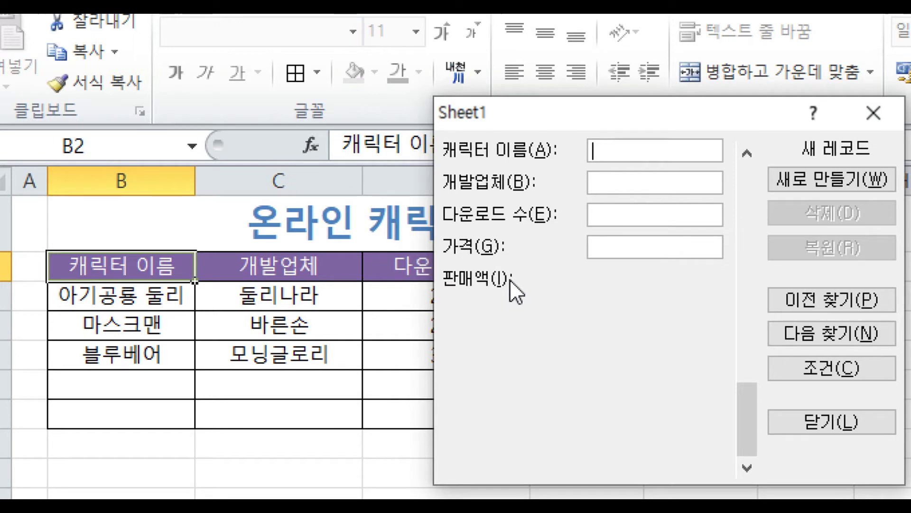
{"action": "left_click_drag", "start_coordinate": [579, 120], "coordinate": [530, 122]}
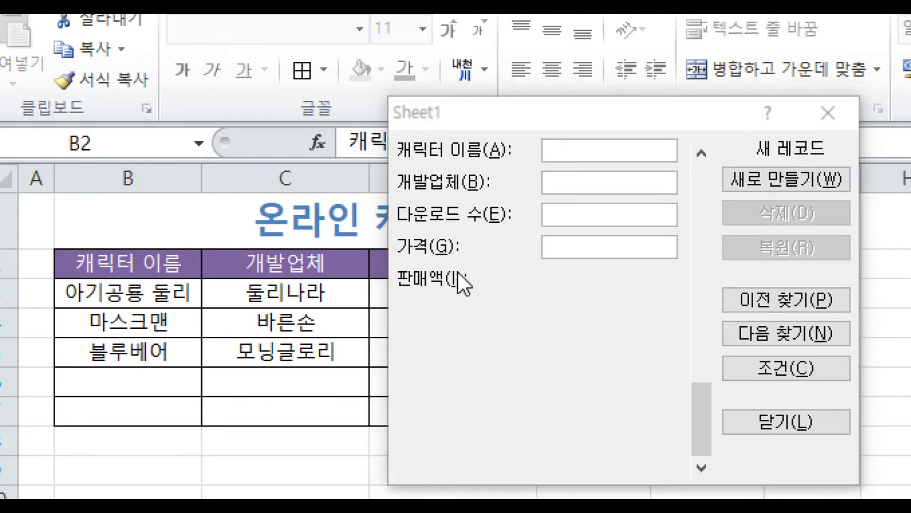
- Browse back and forth through the existing character records in the data form
{"action": "left_click", "coordinate": [701, 151]}
{"action": "left_click", "coordinate": [701, 150]}
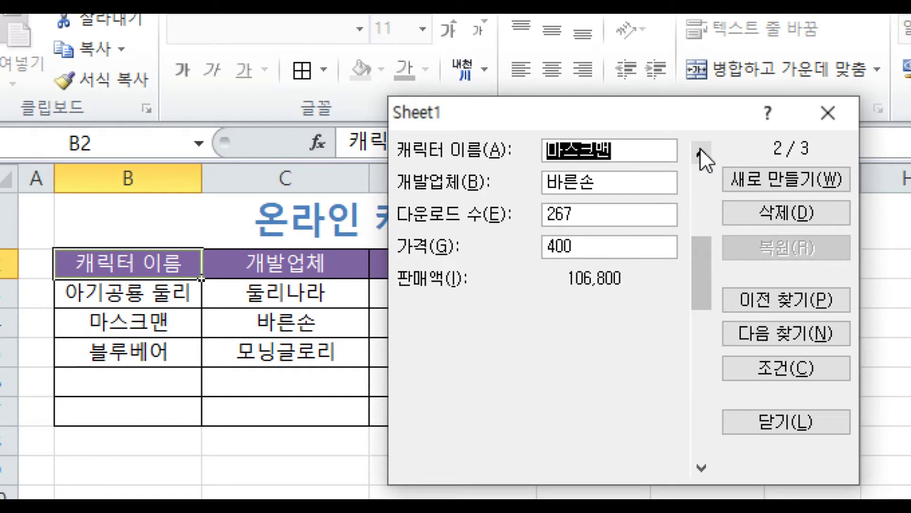
{"action": "left_click", "coordinate": [700, 148]}
{"action": "left_click", "coordinate": [701, 467]}
{"action": "left_click", "coordinate": [702, 435]}
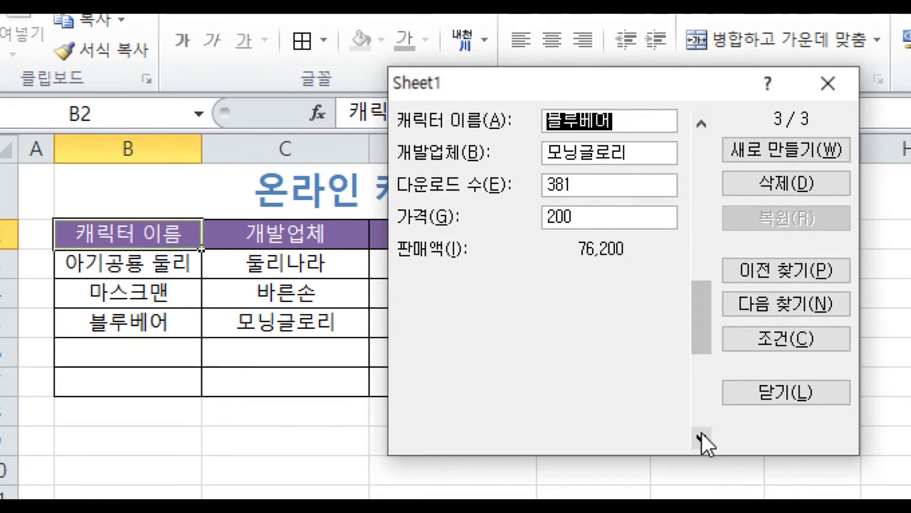
{"action": "left_click", "coordinate": [701, 126]}
{"action": "left_click", "coordinate": [701, 127]}
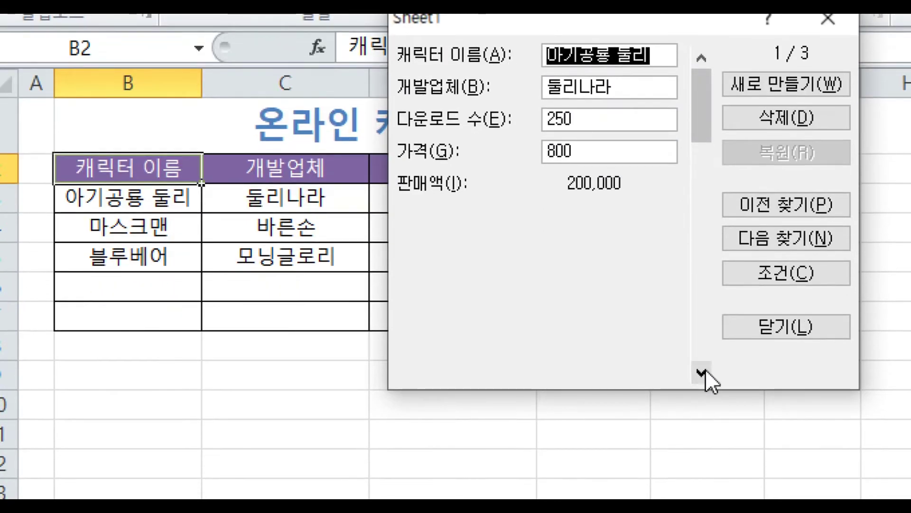
- Change 다운로드 수 to 270 in the 마스크맨 record, move the data form clear of that column, and commit the record
{"action": "left_click", "coordinate": [701, 438]}
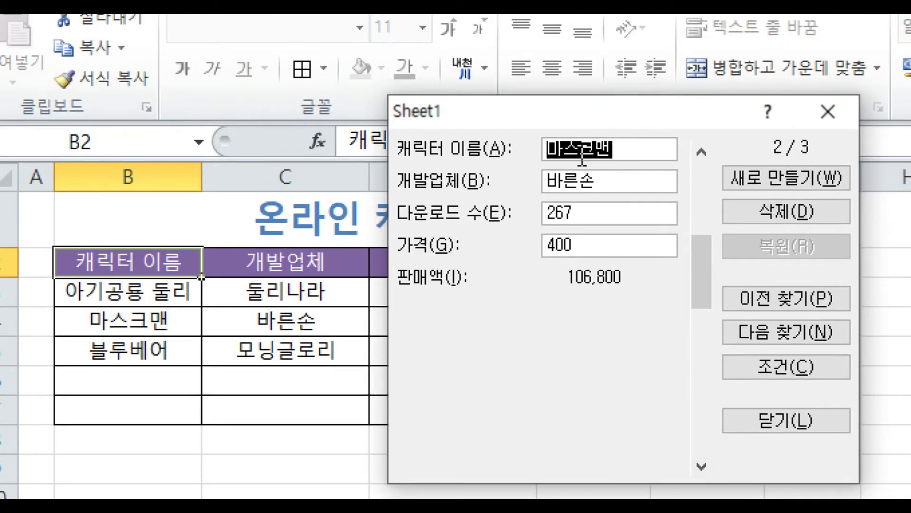
{"action": "left_click", "coordinate": [641, 153]}
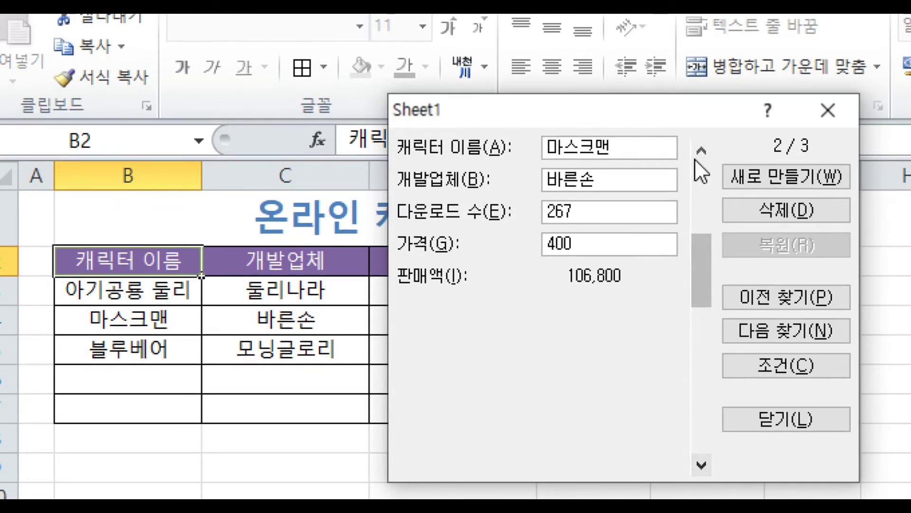
{"action": "left_click", "coordinate": [577, 212]}
{"action": "key", "text": "BackSpace"}
{"action": "key", "text": "BackSpace"}
{"action": "key", "text": "BackSpace"}
{"action": "type", "text": "270"}
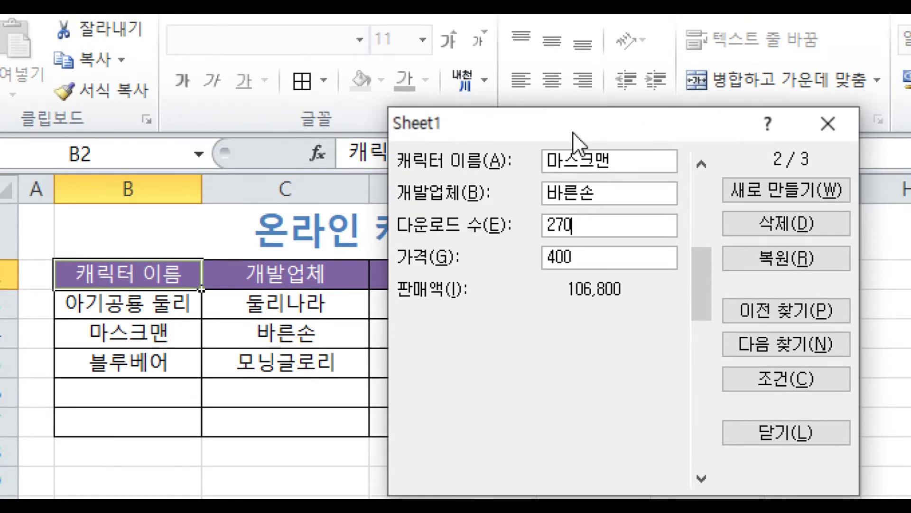
{"action": "left_click_drag", "start_coordinate": [572, 119], "coordinate": [735, 109]}
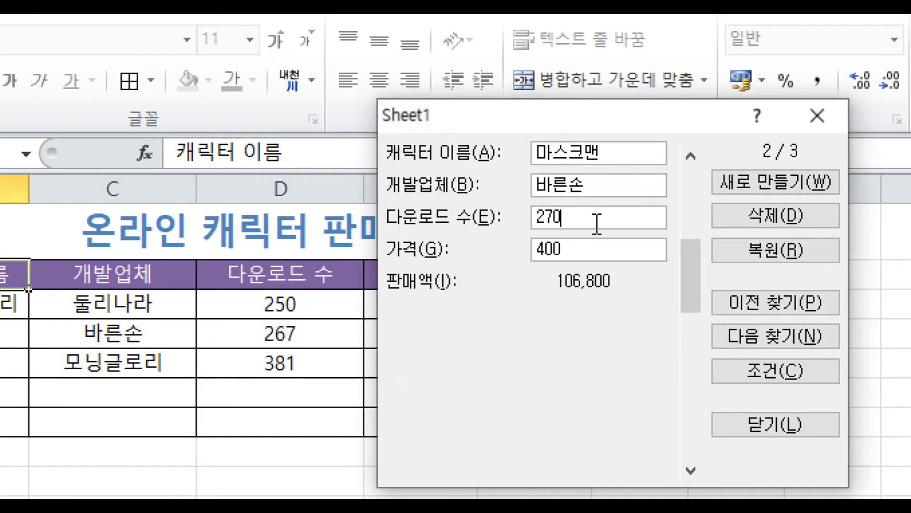
{"action": "key", "text": "Return"}
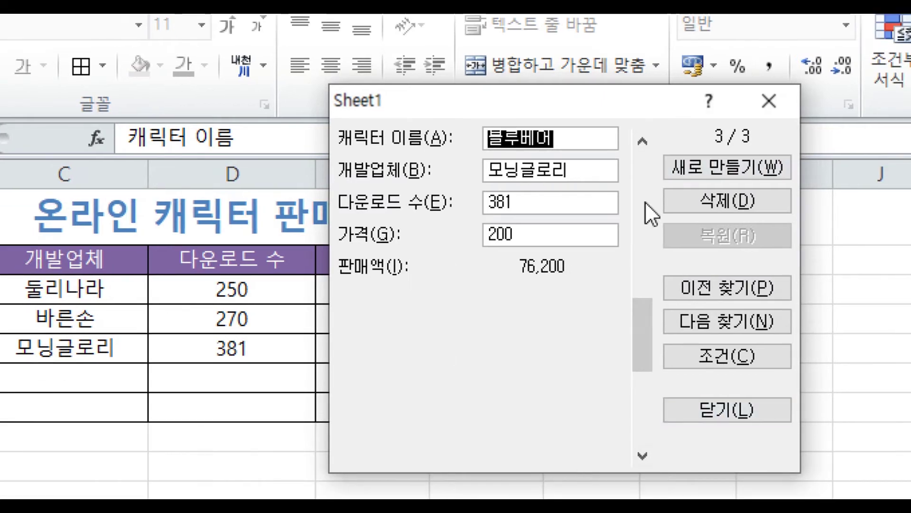
- Search the records with the data form's 조건 set to 다운로드 수 >=270
{"action": "left_click", "coordinate": [739, 355]}
{"action": "left_click", "coordinate": [489, 137]}
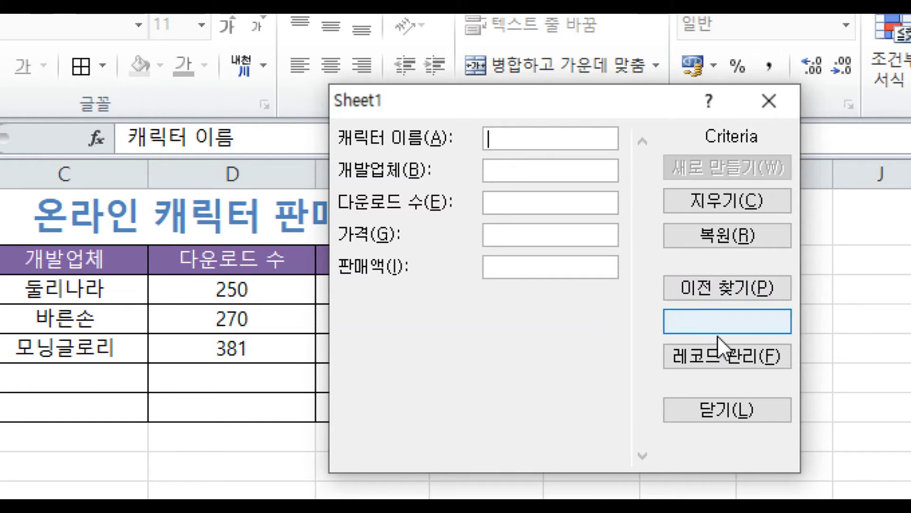
{"action": "left_click", "coordinate": [516, 203]}
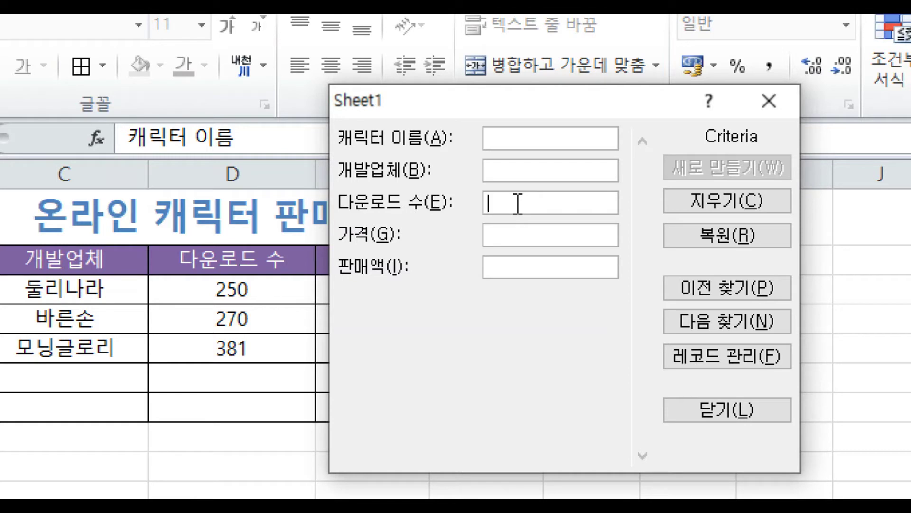
{"action": "type", "text": ">=270"}
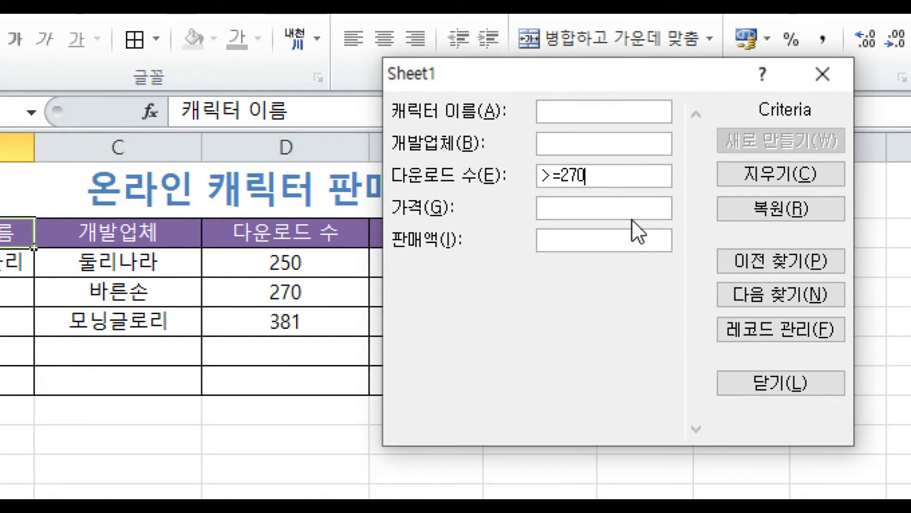
{"action": "left_click", "coordinate": [782, 299]}
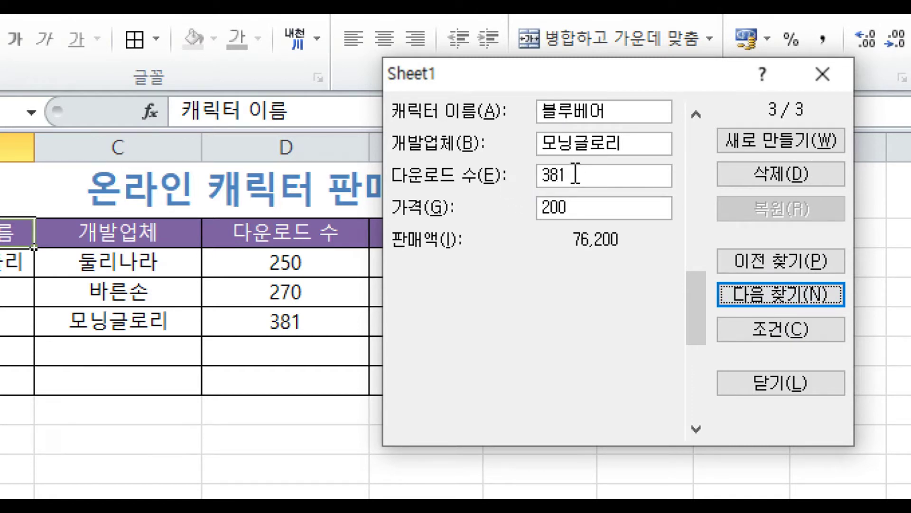
- Step back and forth through the records that match the 다운로드 수 criterion
{"action": "left_click", "coordinate": [778, 293]}
{"action": "left_click", "coordinate": [778, 292]}
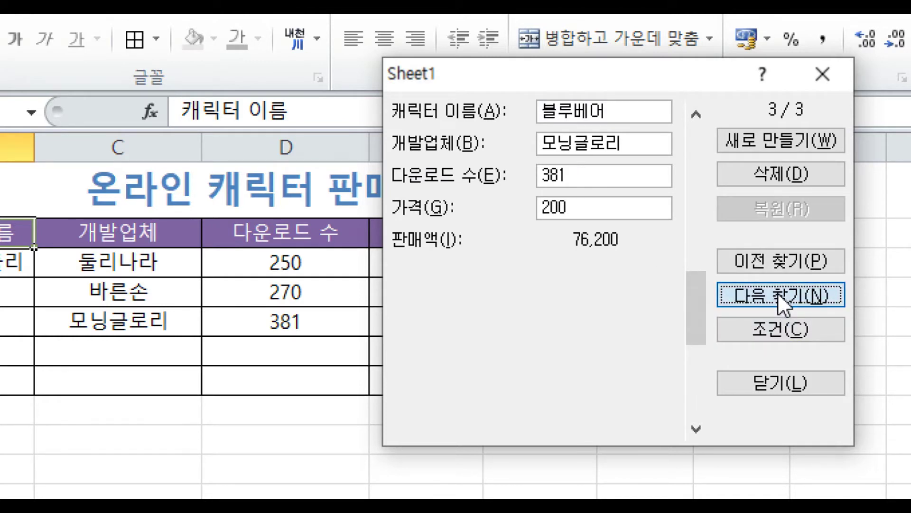
{"action": "left_click", "coordinate": [769, 263]}
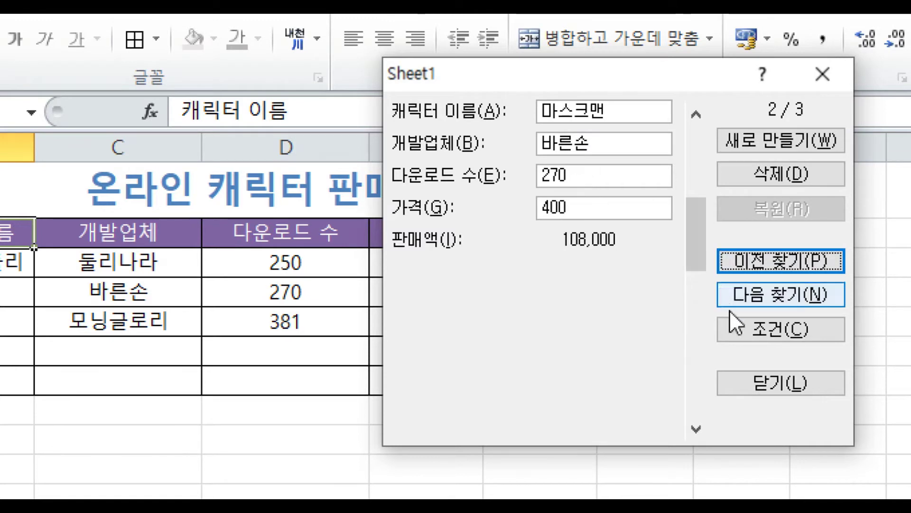
{"action": "left_click", "coordinate": [761, 295]}
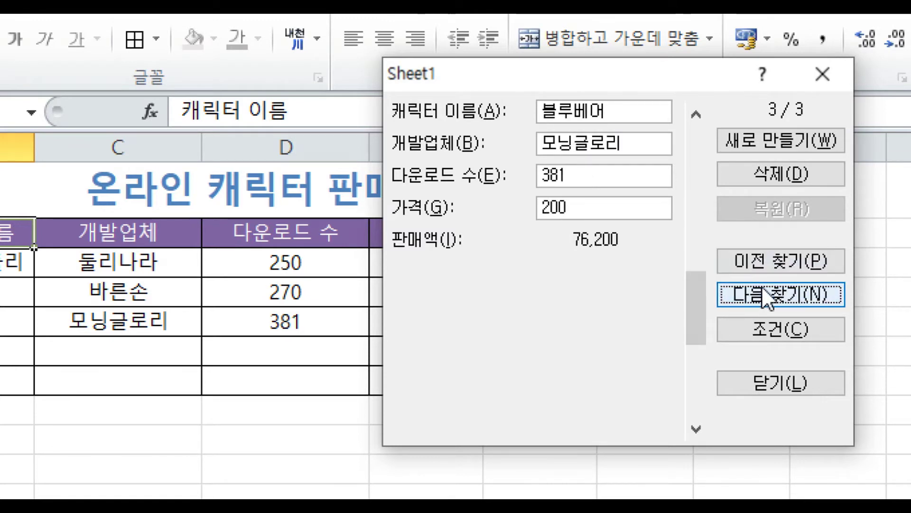
{"action": "left_click", "coordinate": [760, 258]}
{"action": "left_click", "coordinate": [762, 292]}
{"action": "left_click", "coordinate": [760, 261]}
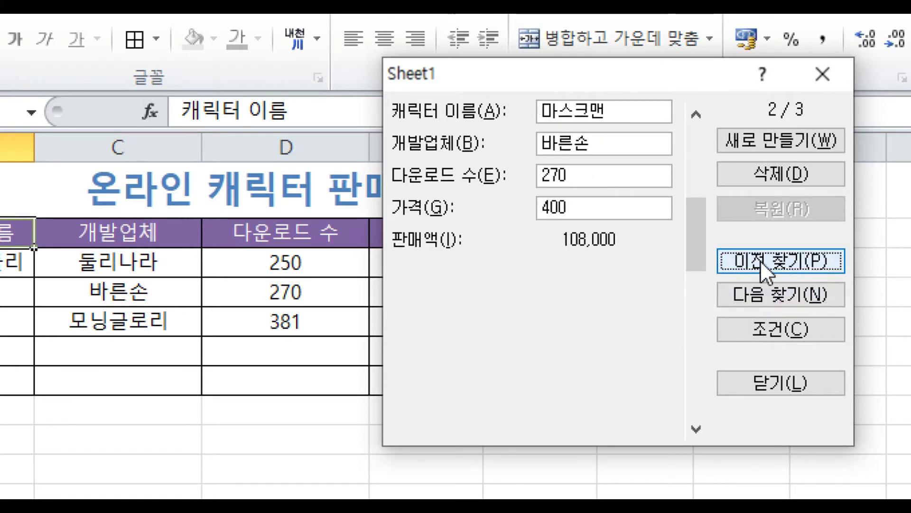
{"action": "left_click", "coordinate": [762, 291]}
{"action": "left_click", "coordinate": [758, 262]}
{"action": "left_click", "coordinate": [759, 299]}
{"action": "left_click", "coordinate": [759, 260]}
{"action": "left_click", "coordinate": [758, 299]}
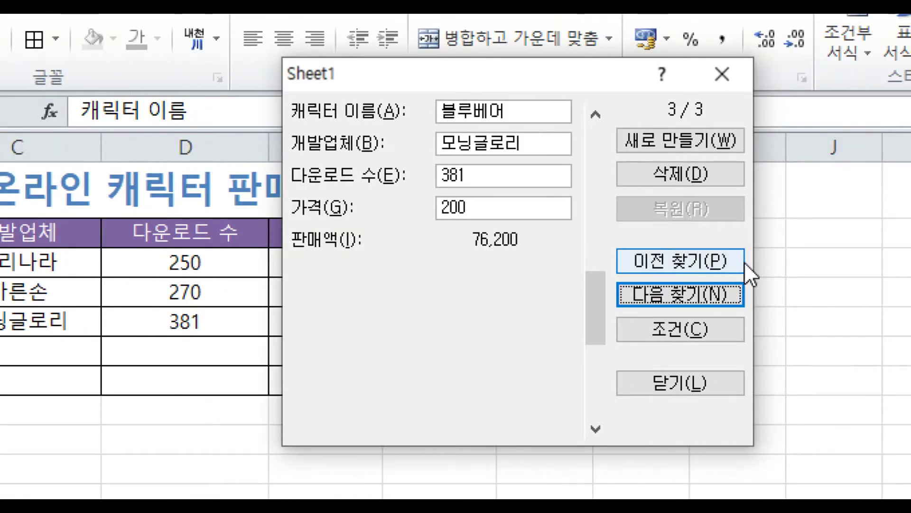
{"action": "left_click", "coordinate": [698, 258]}
{"action": "left_click", "coordinate": [696, 286]}
{"action": "left_click", "coordinate": [696, 259]}
{"action": "left_click", "coordinate": [694, 294]}
{"action": "left_click", "coordinate": [694, 294]}
{"action": "left_click", "coordinate": [696, 261]}
{"action": "left_click", "coordinate": [693, 294]}
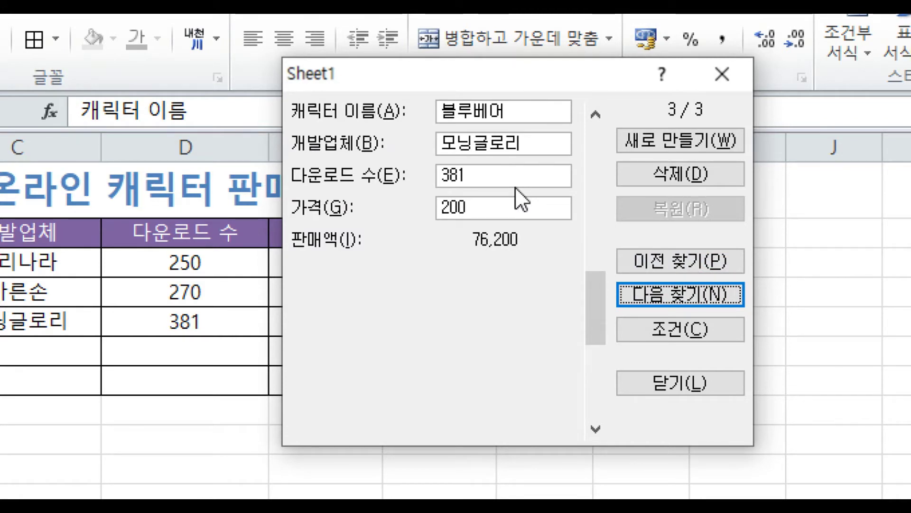
{"action": "left_click", "coordinate": [726, 298]}
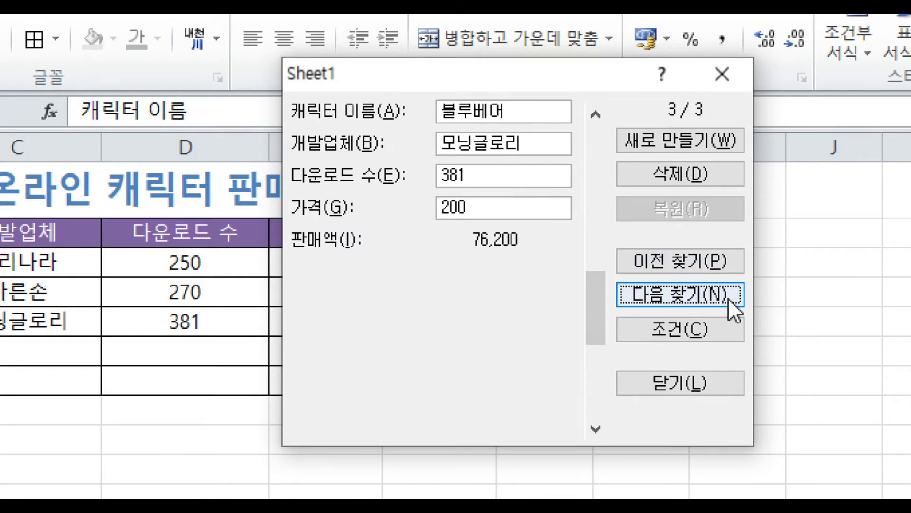
{"action": "left_click", "coordinate": [726, 298]}
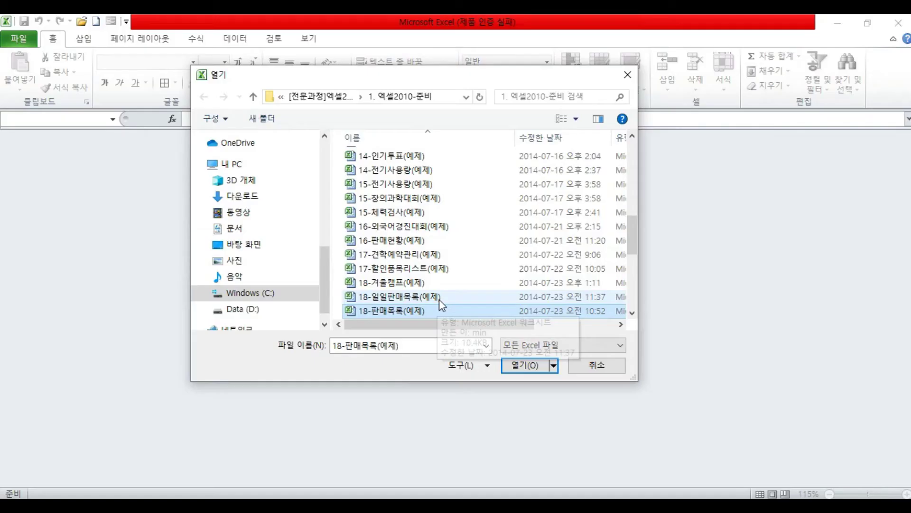
- Open the 18-판매목록(예제) workbook and turn on 필터 for the 마카롱 판매 목록 table from header cell A2
{"action": "scroll", "coordinate": [432, 225], "scroll_direction": "down", "scroll_amount": 2}
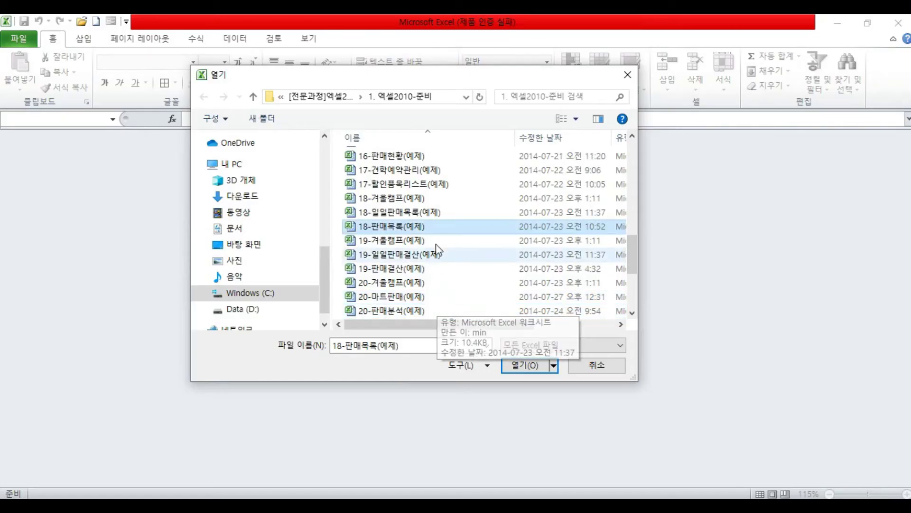
{"action": "double_click", "coordinate": [408, 226]}
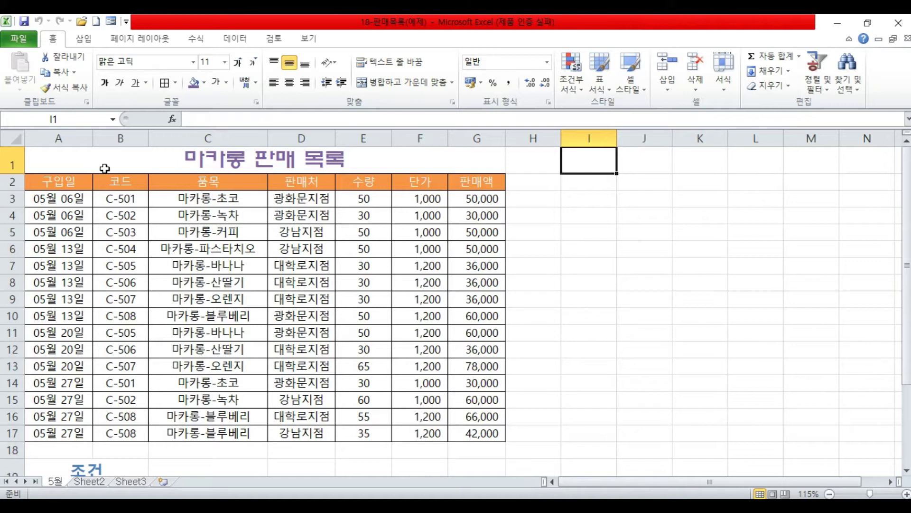
{"action": "left_click", "coordinate": [60, 182]}
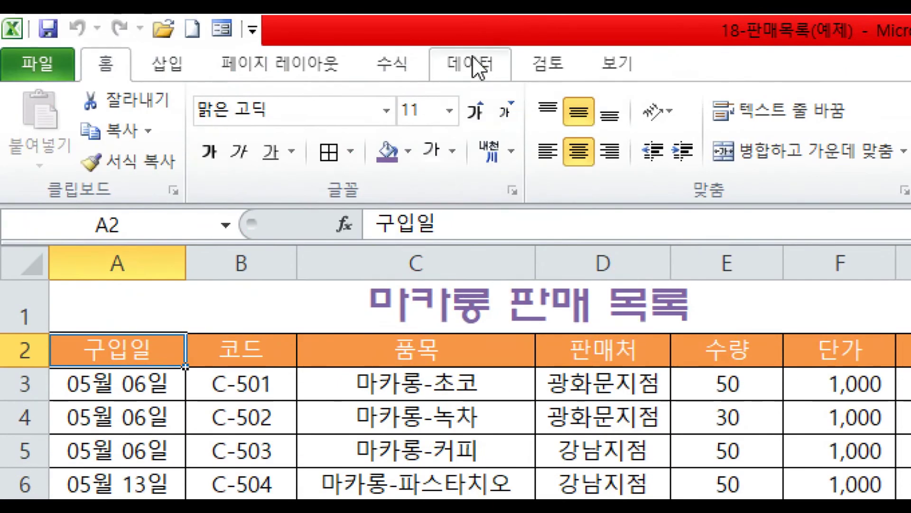
{"action": "left_click", "coordinate": [474, 64]}
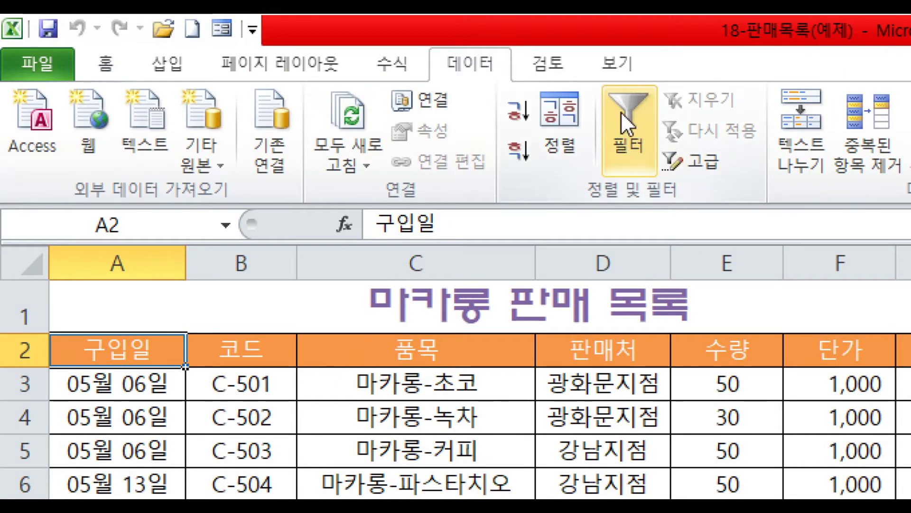
{"action": "left_click", "coordinate": [635, 132]}
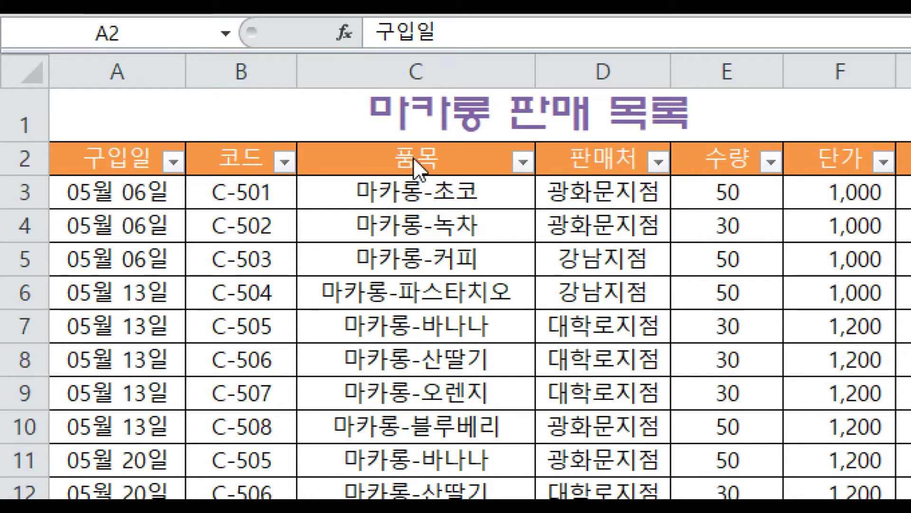
- Filter the 품목 column to only 마카롱-블루베리, and clear that filter after viewing the rows
{"action": "left_click", "coordinate": [529, 160]}
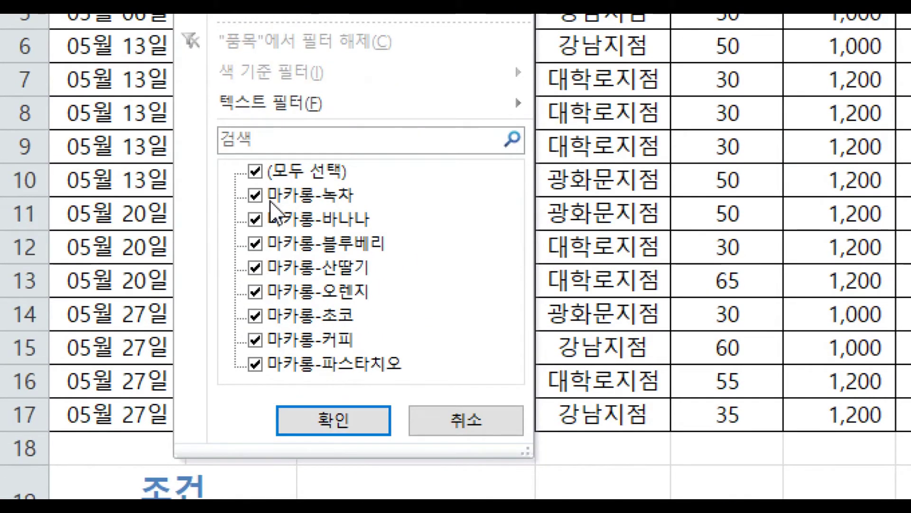
{"action": "left_click", "coordinate": [255, 172]}
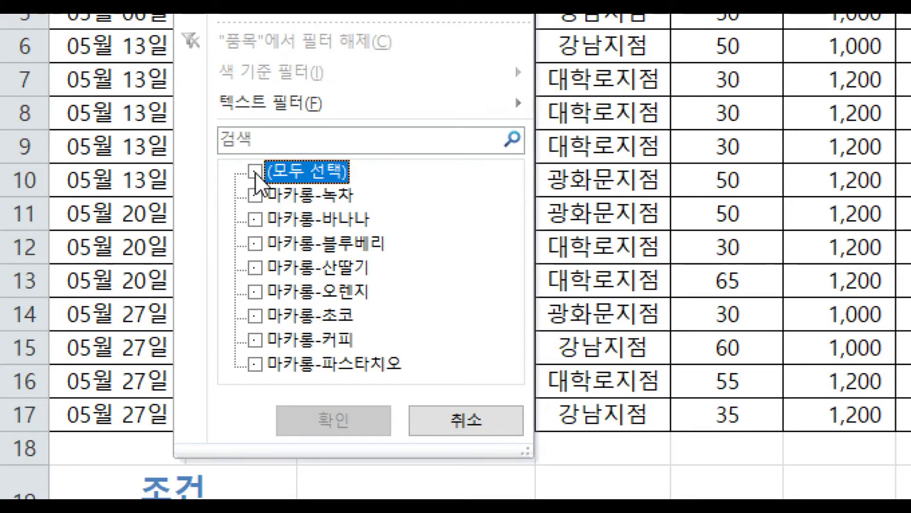
{"action": "left_click", "coordinate": [259, 243]}
{"action": "left_click", "coordinate": [259, 243]}
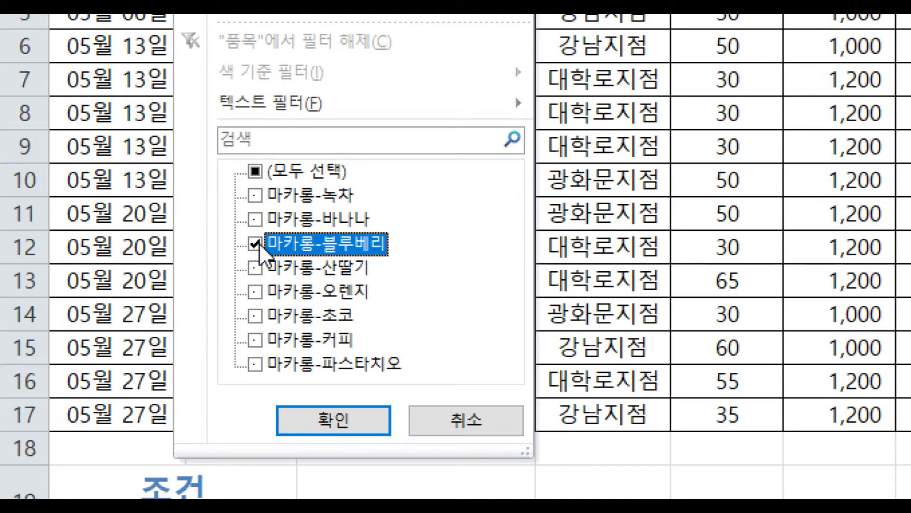
{"action": "left_click", "coordinate": [335, 423]}
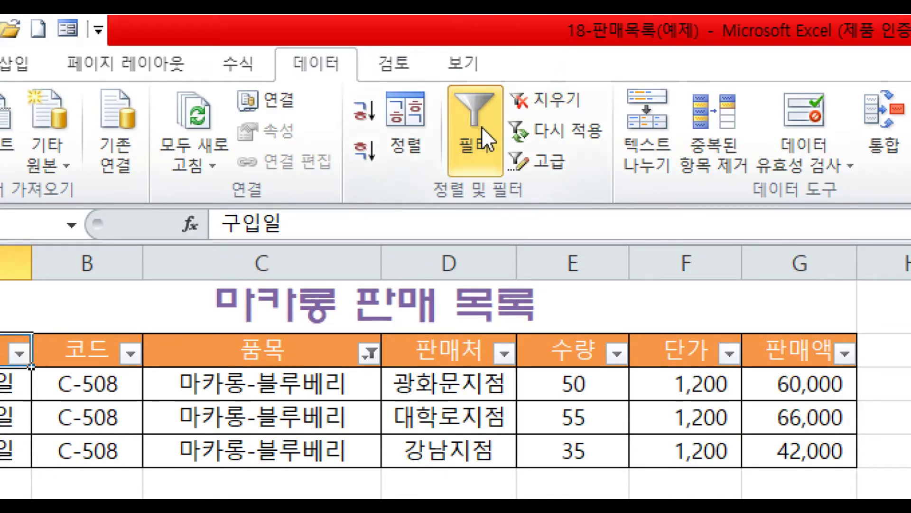
{"action": "left_click", "coordinate": [546, 95]}
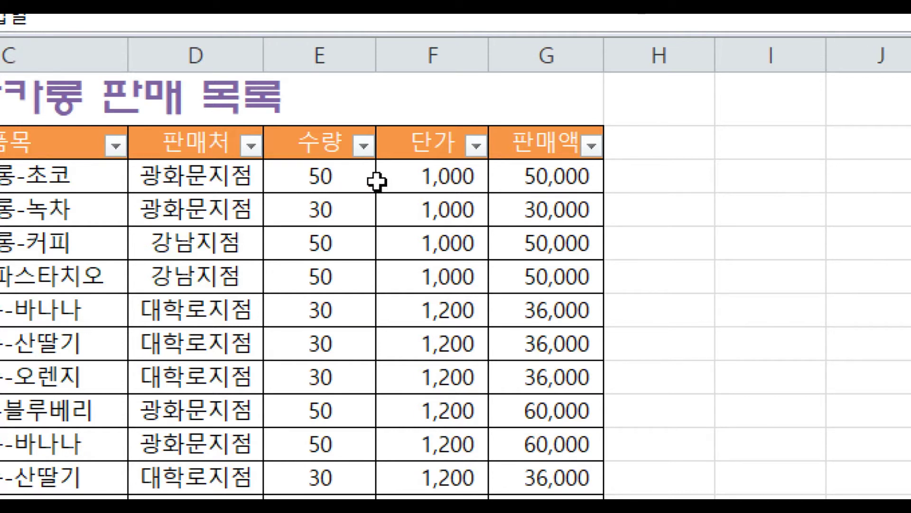
- Filter the 수량 column with a 크거나 같음 number filter of 50
{"action": "left_click", "coordinate": [364, 148]}
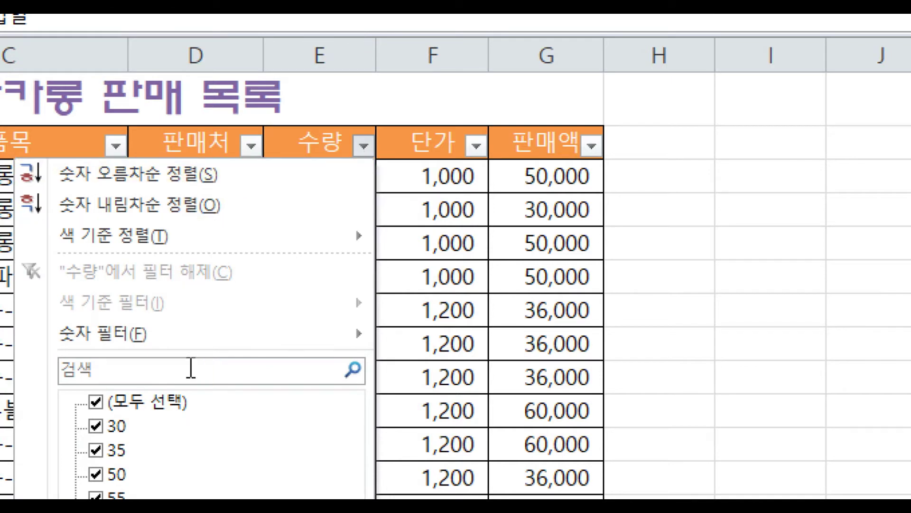
{"action": "mouse_move", "coordinate": [189, 333]}
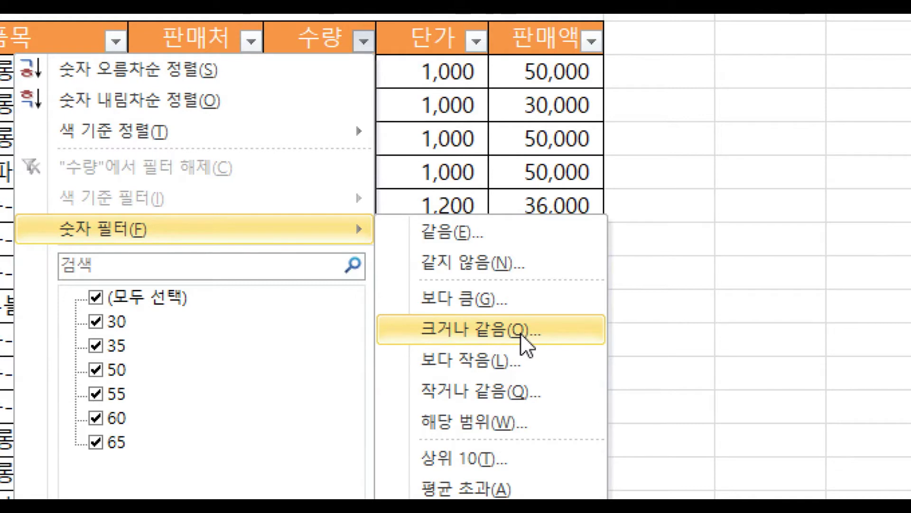
{"action": "left_click", "coordinate": [520, 333]}
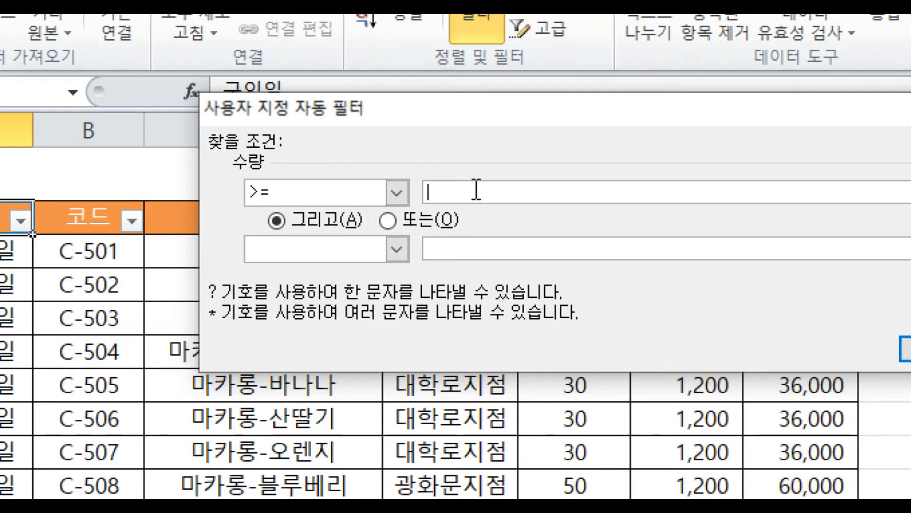
{"action": "type", "text": "50"}
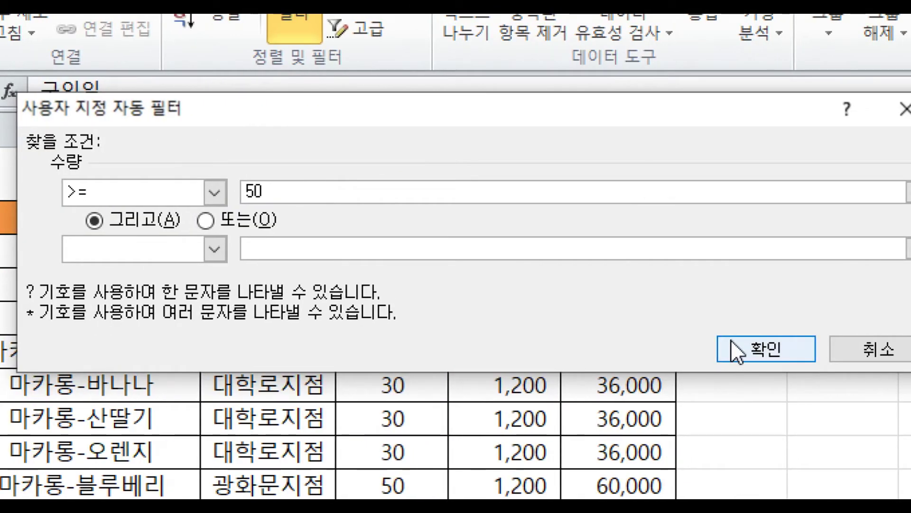
{"action": "left_click", "coordinate": [737, 347]}
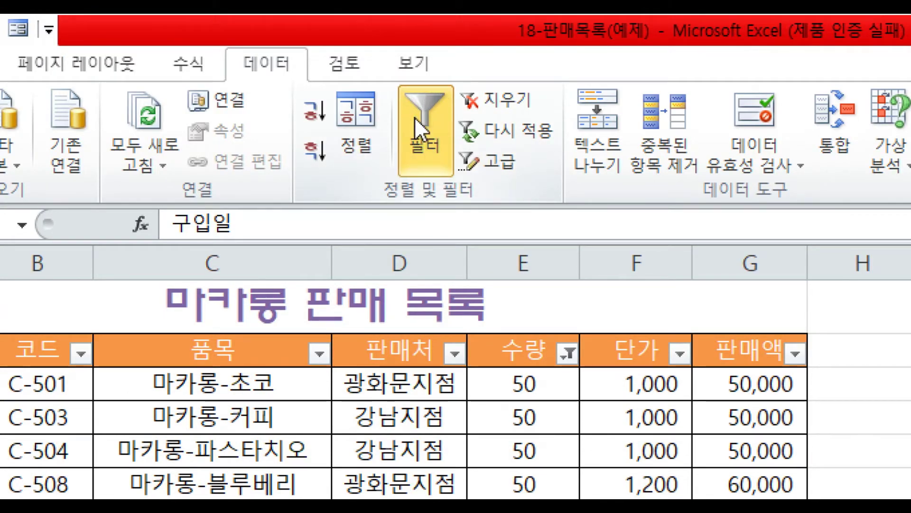
- Turn off 필터 for the 마카롱 판매 목록 table
{"action": "left_click", "coordinate": [414, 116]}
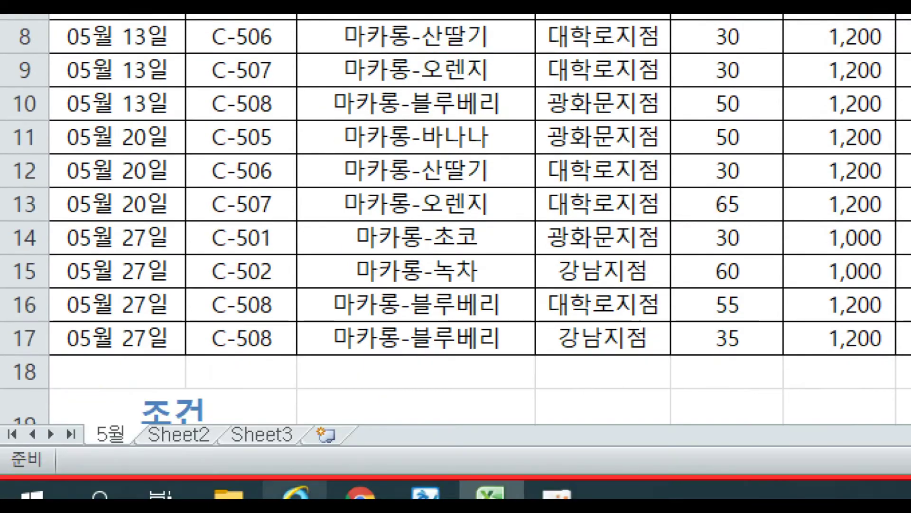
{"action": "scroll", "coordinate": [248, 230], "scroll_direction": "down", "scroll_amount": 2}
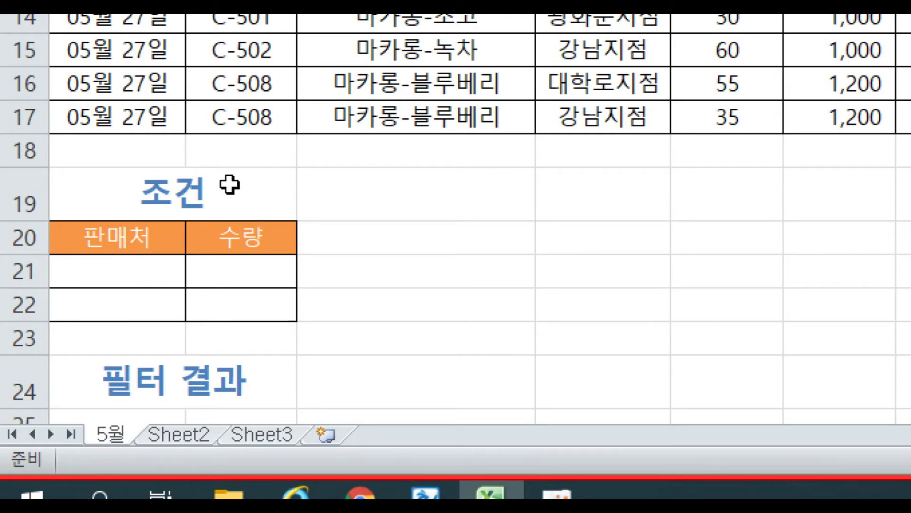
- Fill the first row of the 조건 table with 강남지점 under 판매처 and >=60 under 수량
{"action": "left_click", "coordinate": [18, 192]}
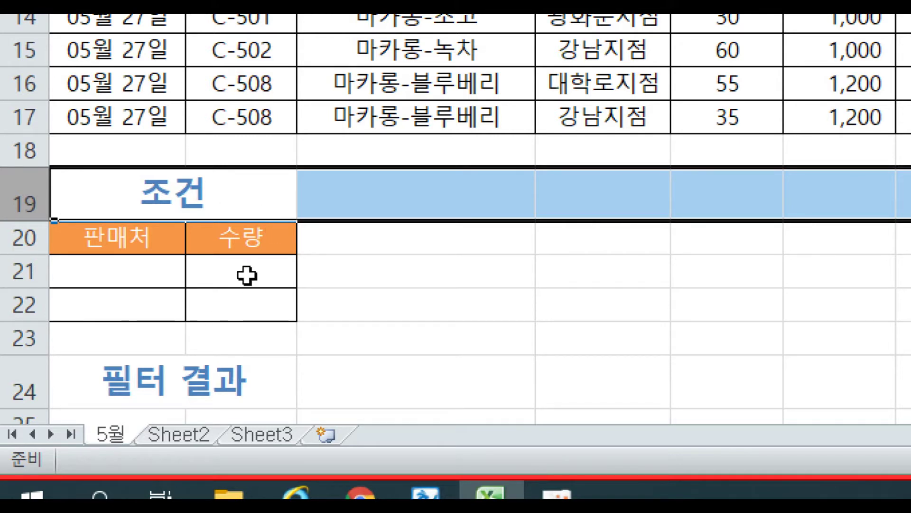
{"action": "left_click", "coordinate": [102, 241]}
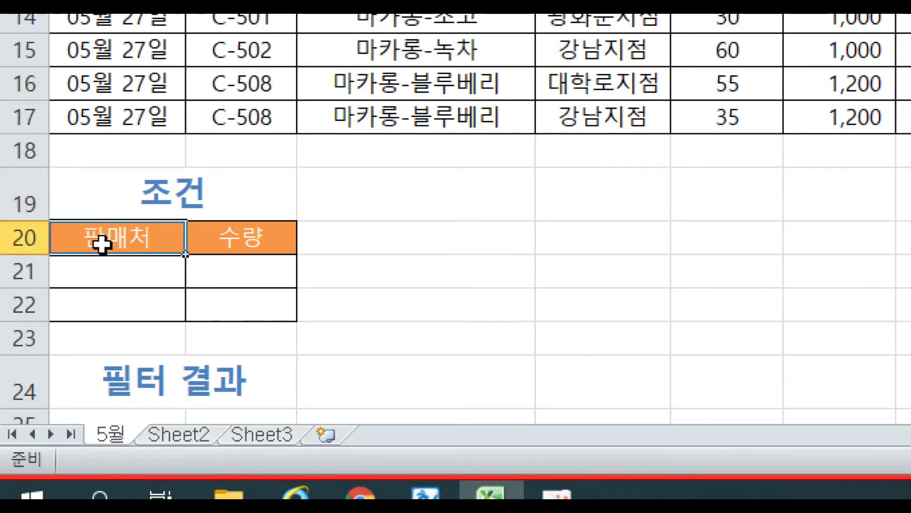
{"action": "left_click", "coordinate": [110, 278]}
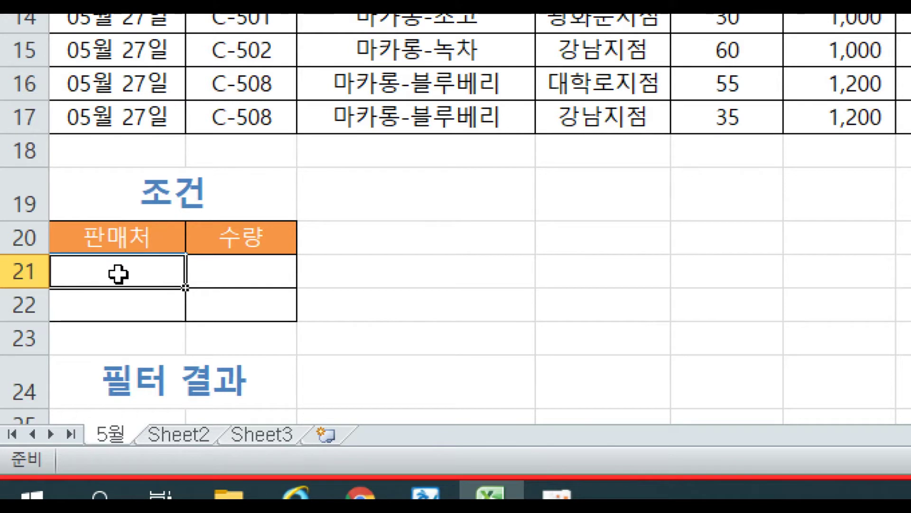
{"action": "left_click", "coordinate": [118, 236]}
{"action": "left_click", "coordinate": [124, 286]}
{"action": "type", "text": "강남지점"}
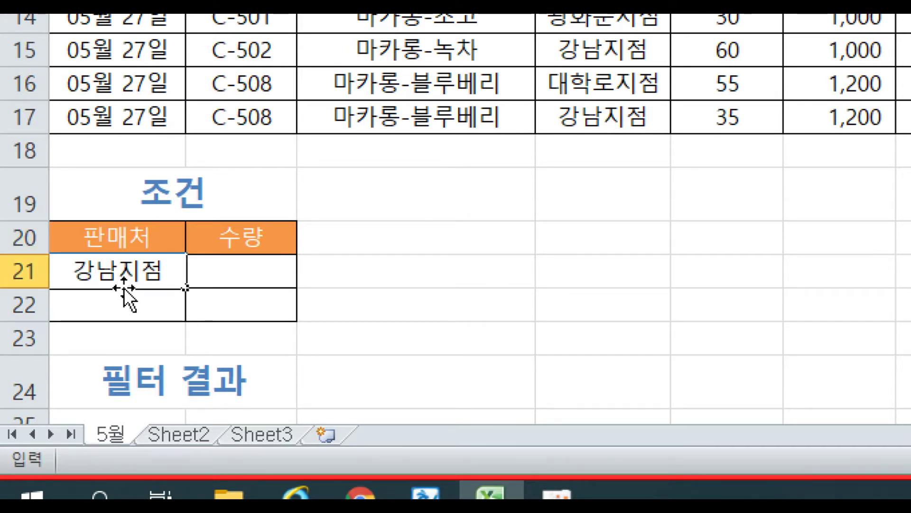
{"action": "left_click", "coordinate": [238, 274]}
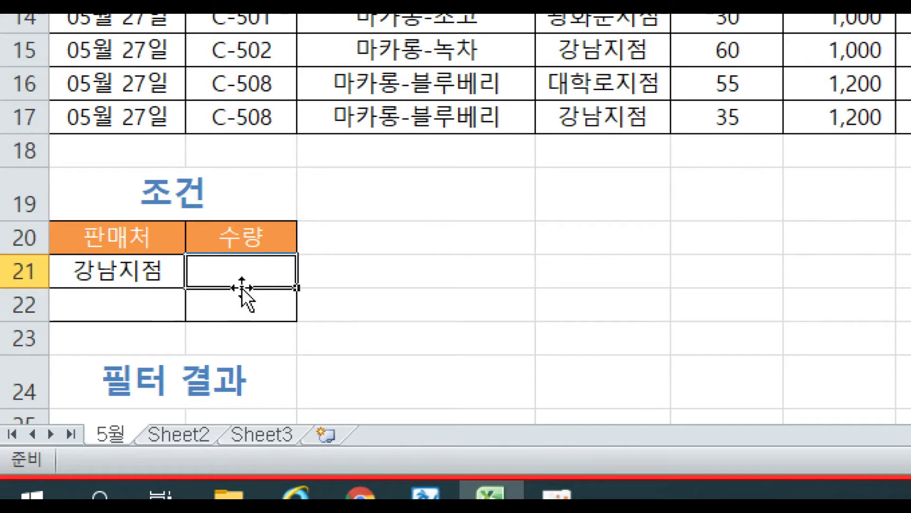
{"action": "type", "text": "="}
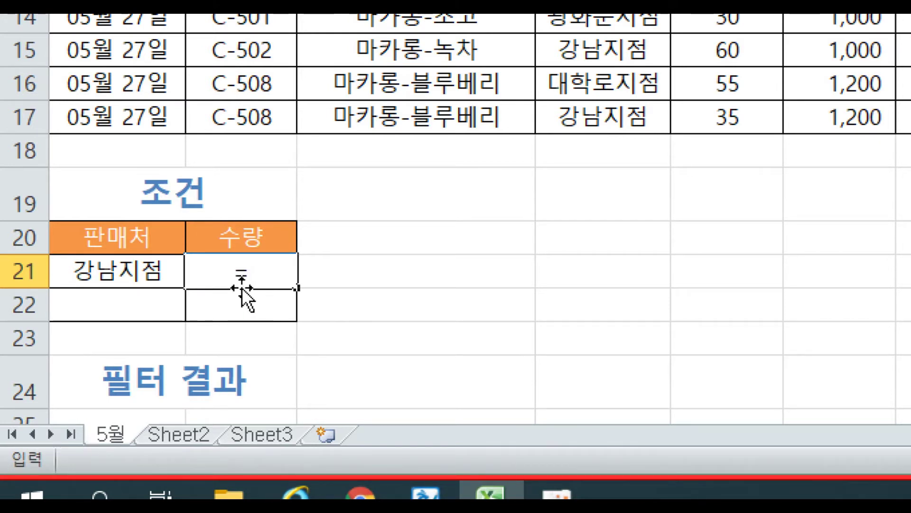
{"action": "type", "text": "=60"}
{"action": "key", "text": "Return"}
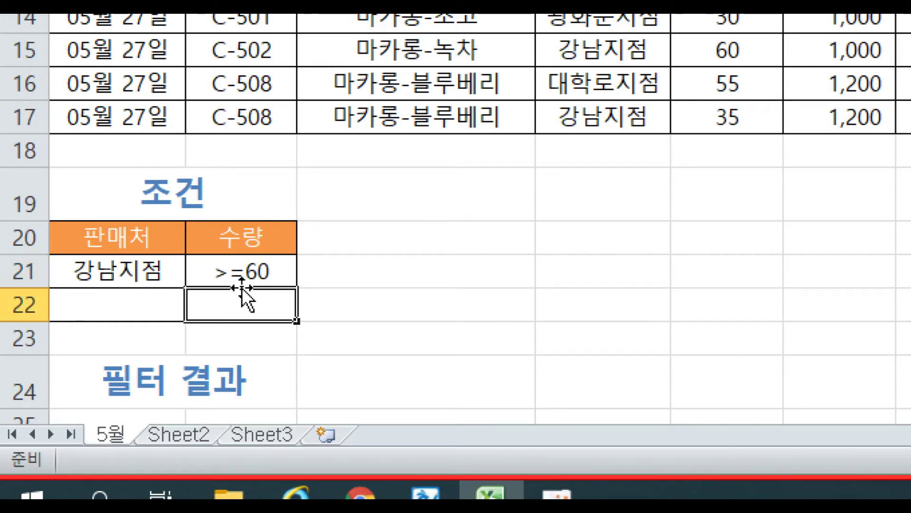
- Move the >=60 condition from B21 to B22 so the two conditions sit on separate rows
{"action": "left_click", "coordinate": [237, 271]}
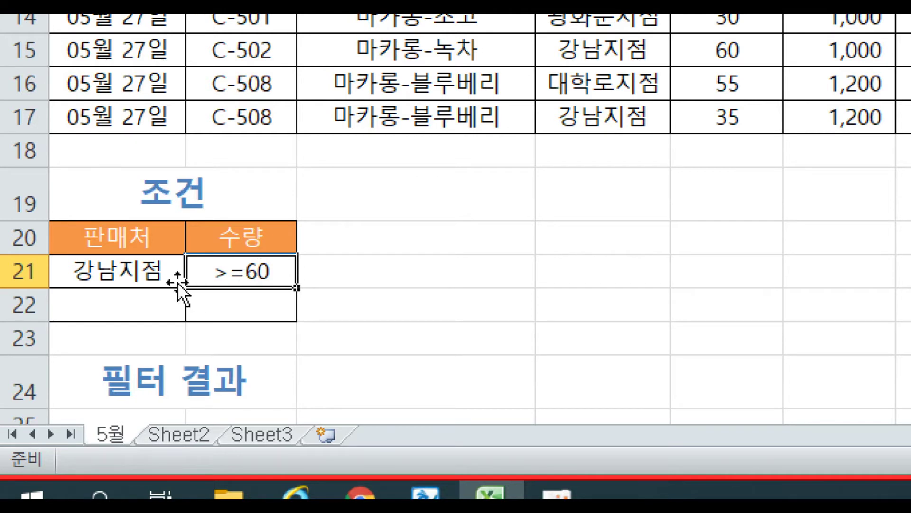
{"action": "left_click", "coordinate": [121, 269]}
{"action": "left_click", "coordinate": [261, 252]}
{"action": "left_click", "coordinate": [252, 291]}
{"action": "left_click", "coordinate": [252, 273]}
{"action": "key", "text": "ctrl+x"}
{"action": "left_click", "coordinate": [245, 301]}
{"action": "key", "text": "ctrl+v"}
{"action": "left_click", "coordinate": [328, 271]}
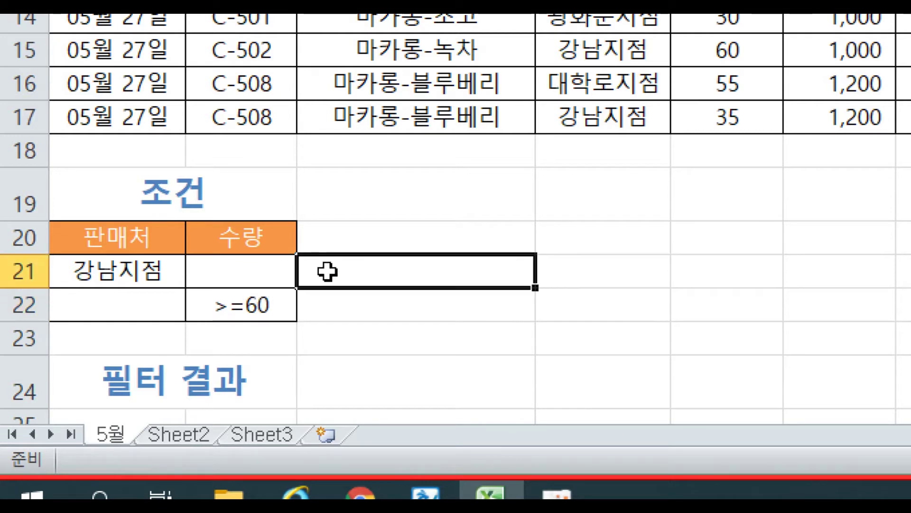
{"action": "left_click", "coordinate": [245, 304]}
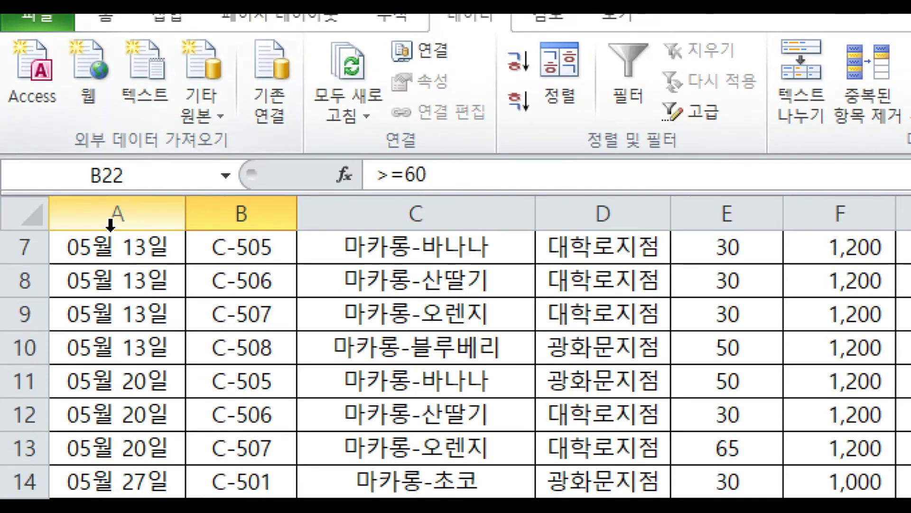
- Start the 고급 필터 for the sales table from header cell A2, keeping the dialog clear of the data
{"action": "scroll", "coordinate": [143, 289], "scroll_direction": "up", "scroll_amount": 2}
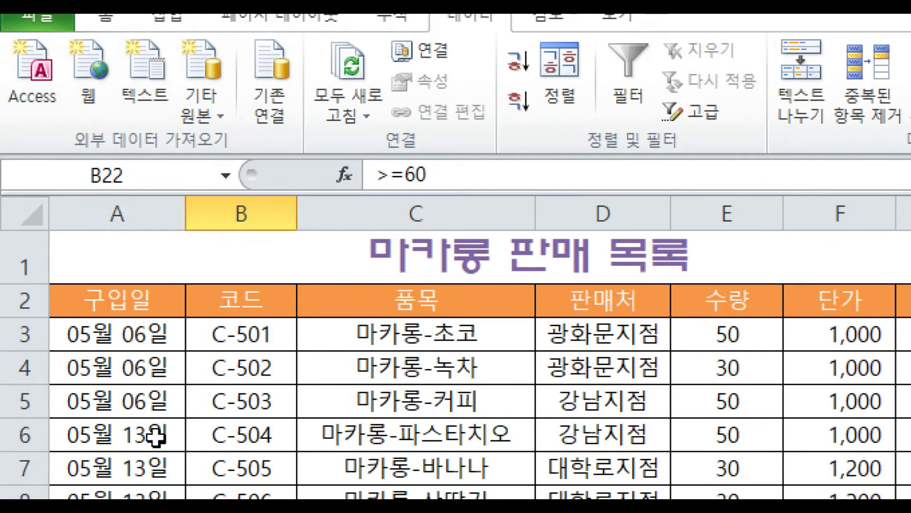
{"action": "left_click", "coordinate": [133, 302]}
{"action": "left_click", "coordinate": [418, 467]}
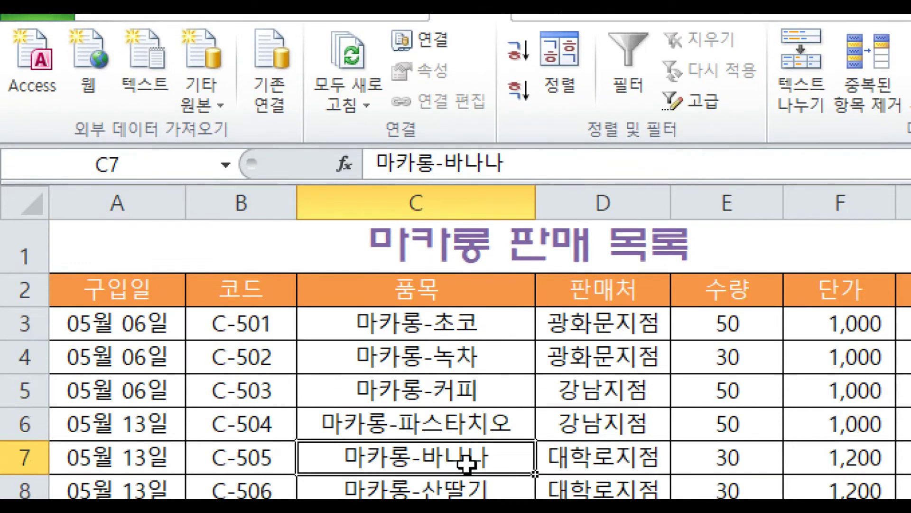
{"action": "left_click", "coordinate": [231, 492]}
{"action": "left_click", "coordinate": [151, 360]}
{"action": "left_click", "coordinate": [129, 302]}
{"action": "left_click", "coordinate": [138, 264]}
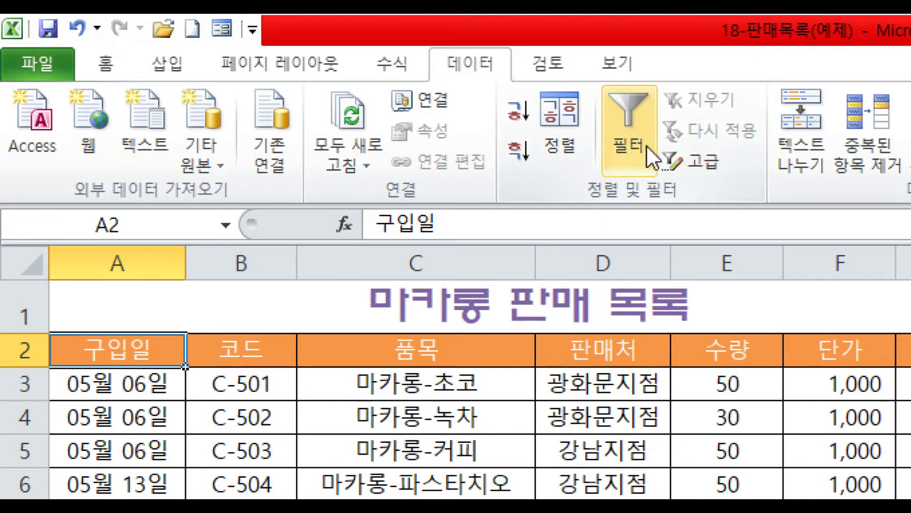
{"action": "left_click", "coordinate": [696, 167]}
{"action": "left_click_drag", "start_coordinate": [737, 241], "coordinate": [496, 193]}
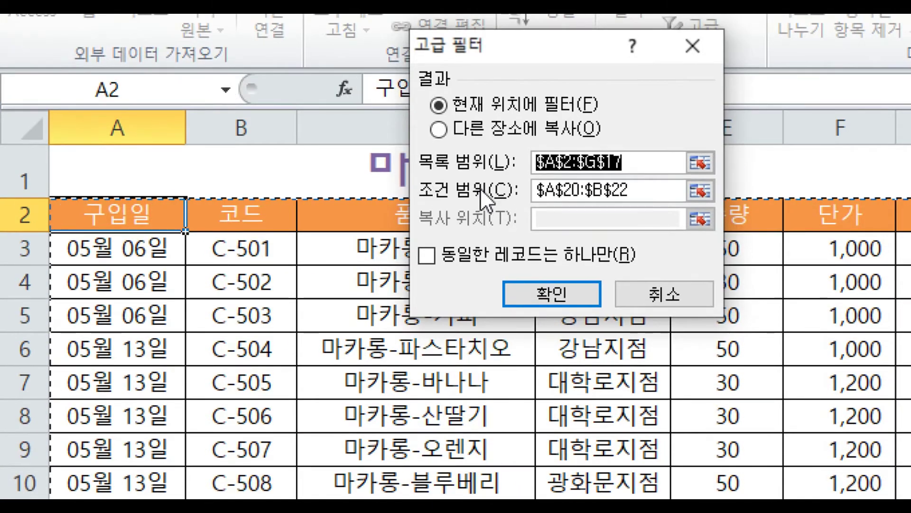
- Clear the 조건 범위 of the advanced filter and reselect the 조건 table A20:B22 for it
{"action": "left_click", "coordinate": [658, 189]}
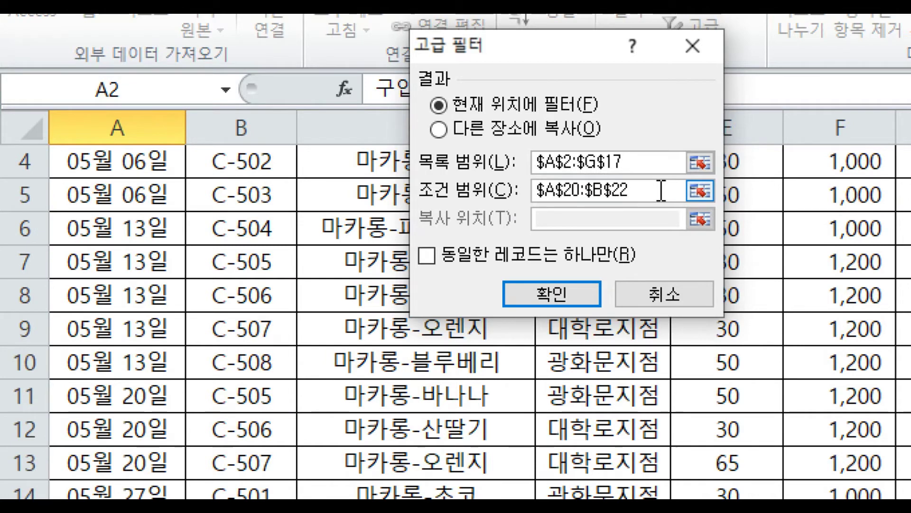
{"action": "key", "text": "BackSpace"}
{"action": "key", "text": "BackSpace"}
{"action": "key", "text": "BackSpace"}
{"action": "key", "text": "BackSpace"}
{"action": "key", "text": "BackSpace"}
{"action": "key", "text": "BackSpace"}
{"action": "key", "text": "BackSpace"}
{"action": "key", "text": "BackSpace"}
{"action": "key", "text": "BackSpace"}
{"action": "key", "text": "BackSpace"}
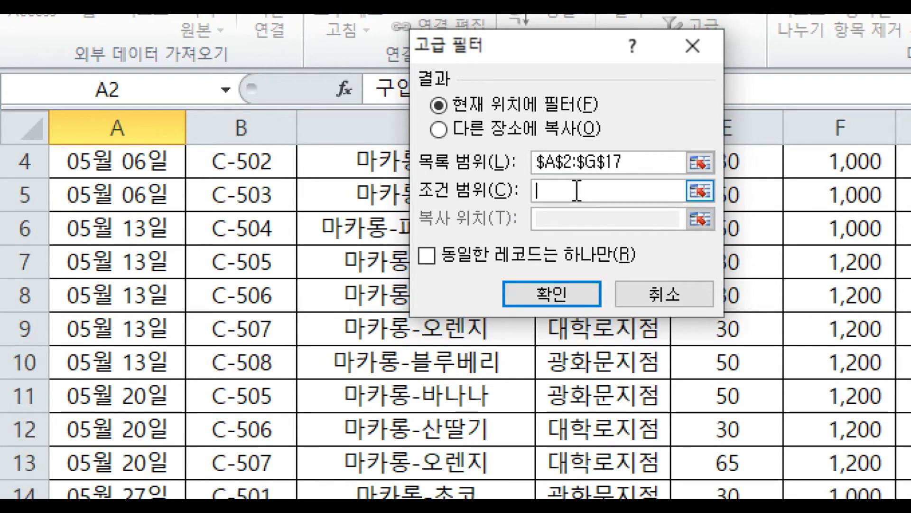
{"action": "left_click", "coordinate": [700, 191]}
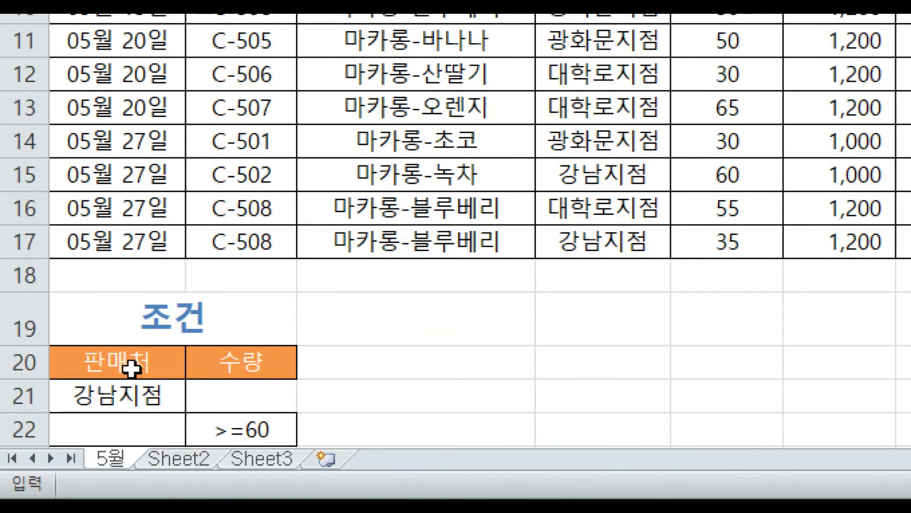
{"action": "scroll", "coordinate": [132, 368], "scroll_direction": "down", "scroll_amount": 1}
{"action": "left_click_drag", "start_coordinate": [120, 257], "coordinate": [235, 327]}
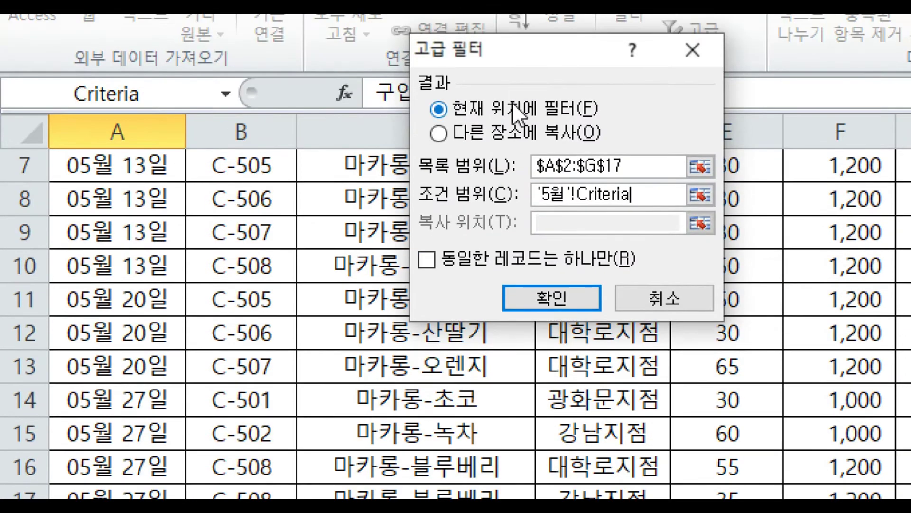
- Set the result to 다른 장소에 복사 with A25 as the 복사 위치, and run the advanced filter
{"action": "left_click", "coordinate": [494, 135]}
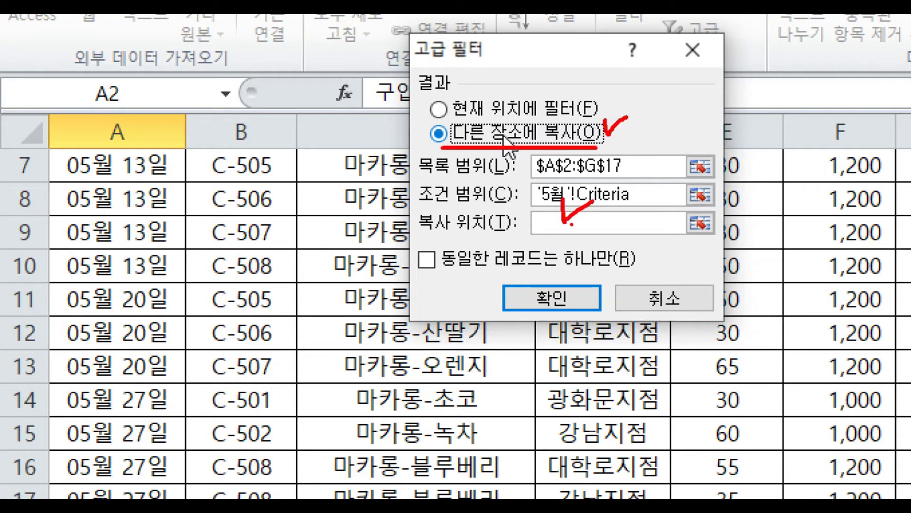
{"action": "key", "text": "Escape"}
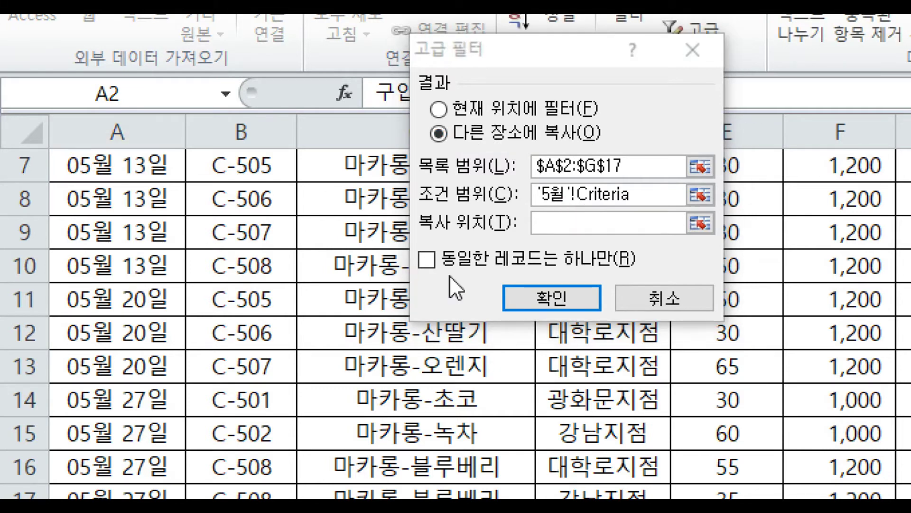
{"action": "left_click", "coordinate": [547, 219]}
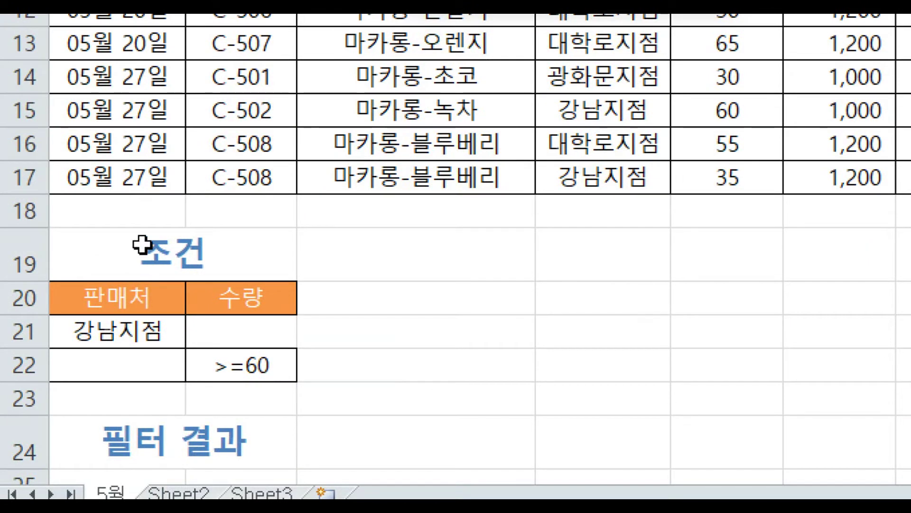
{"action": "scroll", "coordinate": [142, 244], "scroll_direction": "down", "scroll_amount": 2}
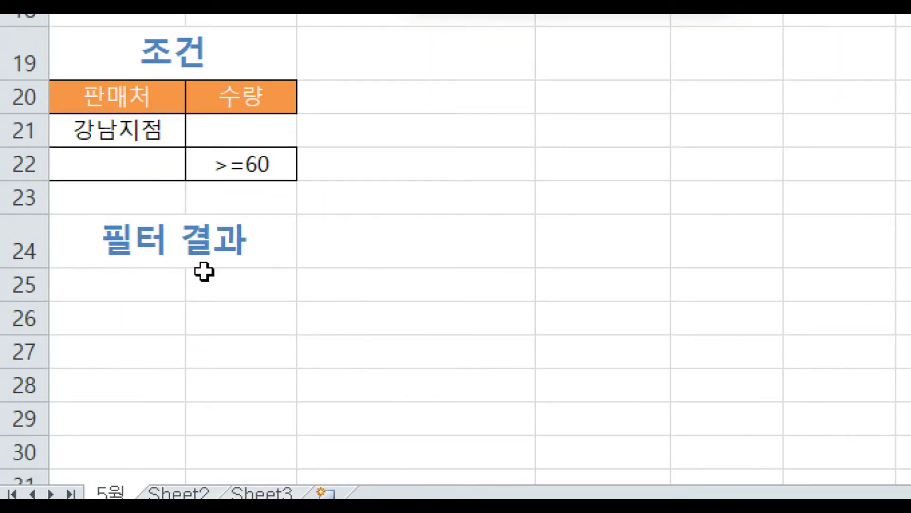
{"action": "left_click", "coordinate": [97, 292]}
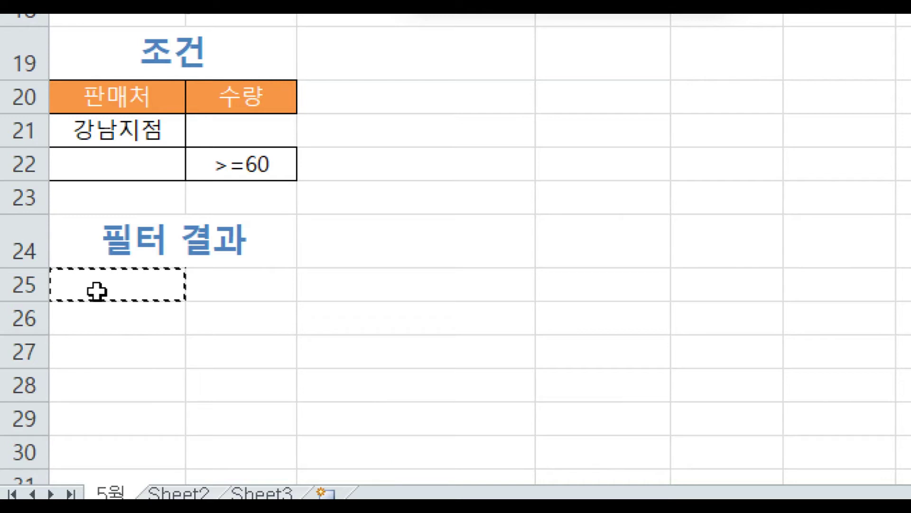
{"action": "key", "text": "Return"}
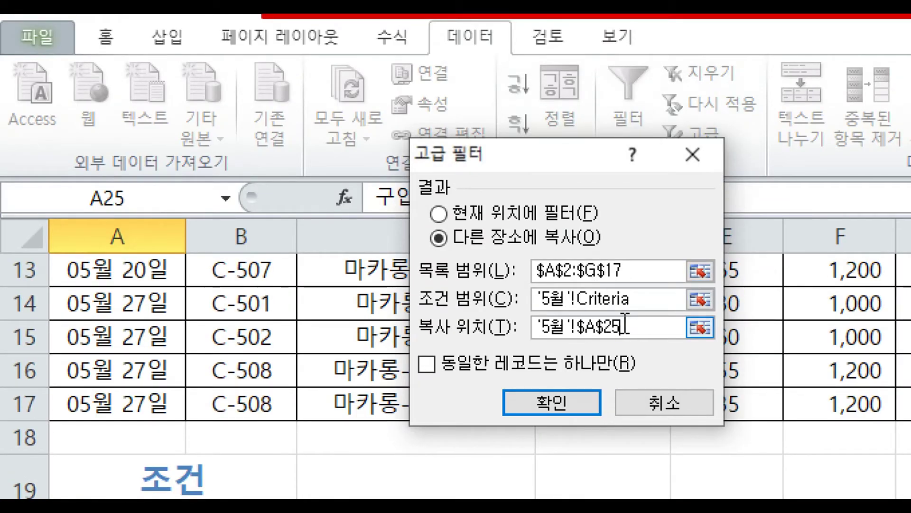
{"action": "left_click", "coordinate": [565, 403]}
{"action": "scroll", "coordinate": [337, 319], "scroll_direction": "down", "scroll_amount": 5}
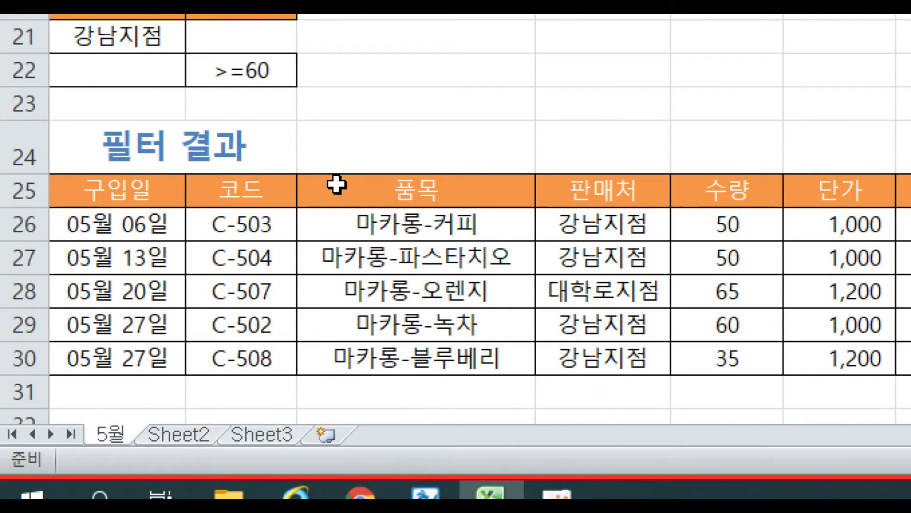
{"action": "scroll", "coordinate": [337, 184], "scroll_direction": "up", "scroll_amount": 1}
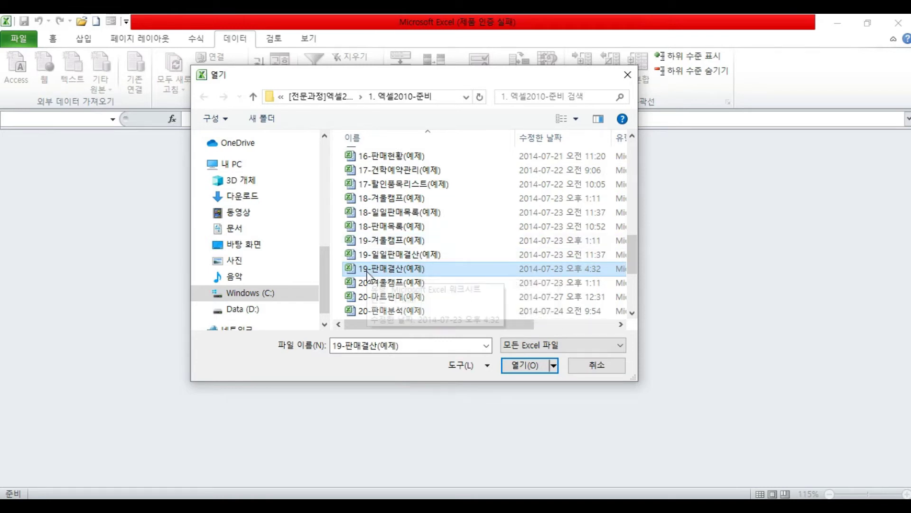
- Open the 19-판매결산(예제) workbook and enter the labels 오름차순 in I3 and 내림차순 in I4
{"action": "left_click", "coordinate": [525, 369]}
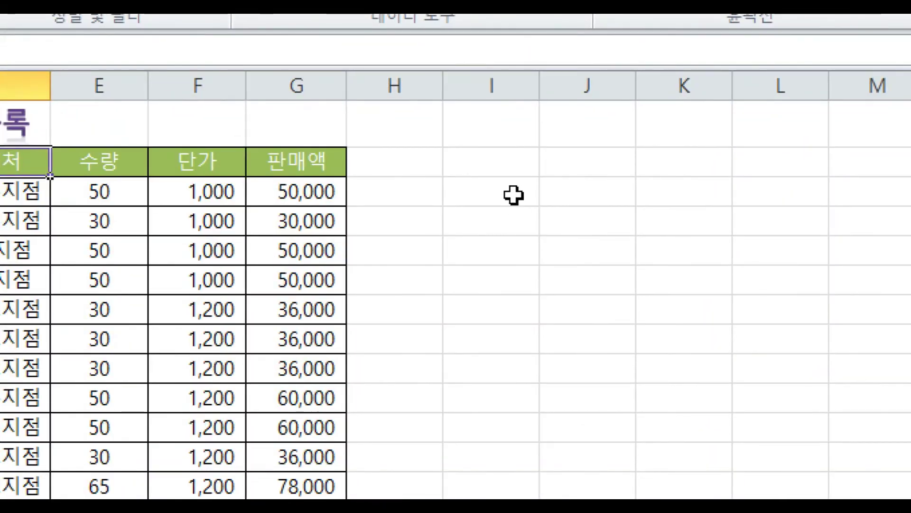
{"action": "left_click", "coordinate": [513, 194]}
{"action": "type", "text": "오름차순"}
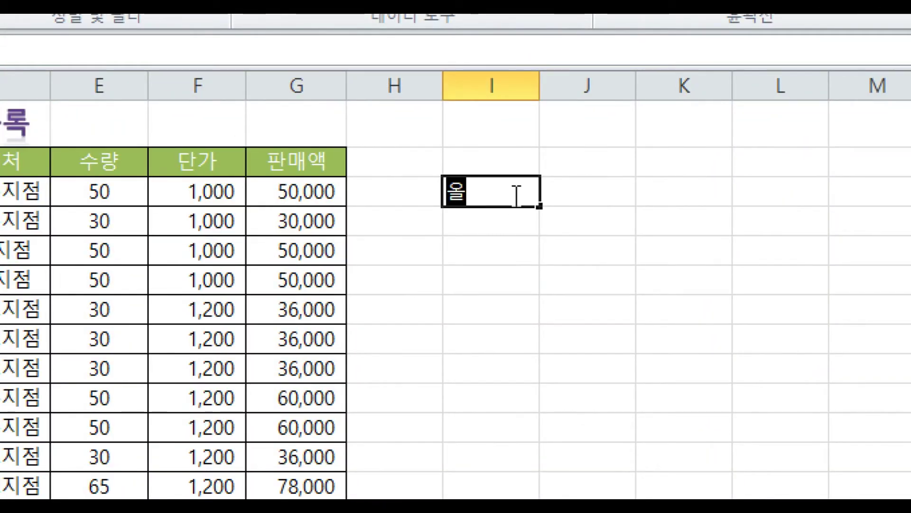
{"action": "key", "text": "Return"}
{"action": "type", "text": "내"}
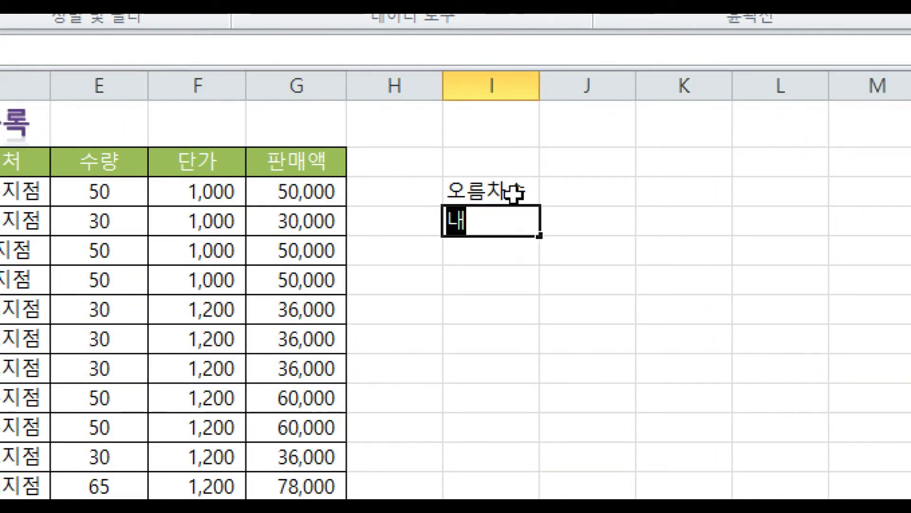
{"action": "type", "text": "림차순"}
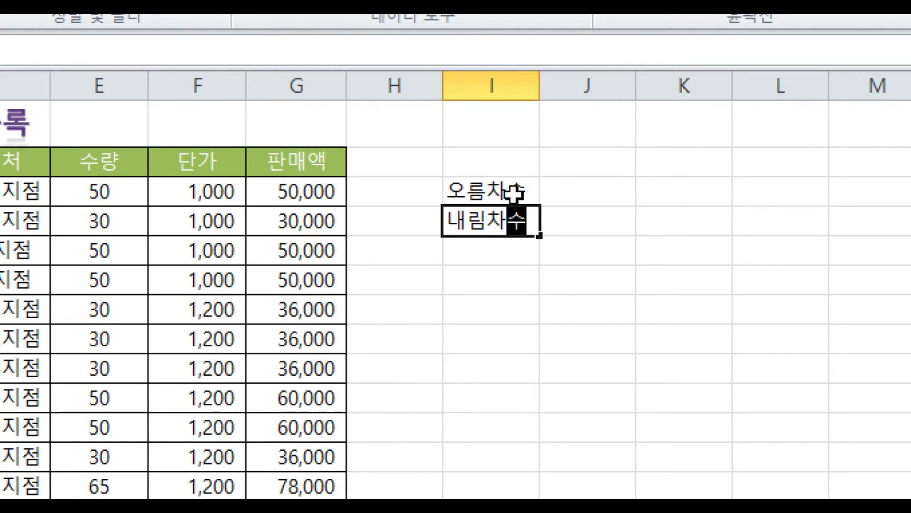
- Enter the header 숫자 in J2 and the ascending example 1->10 in J3
{"action": "left_click", "coordinate": [608, 193]}
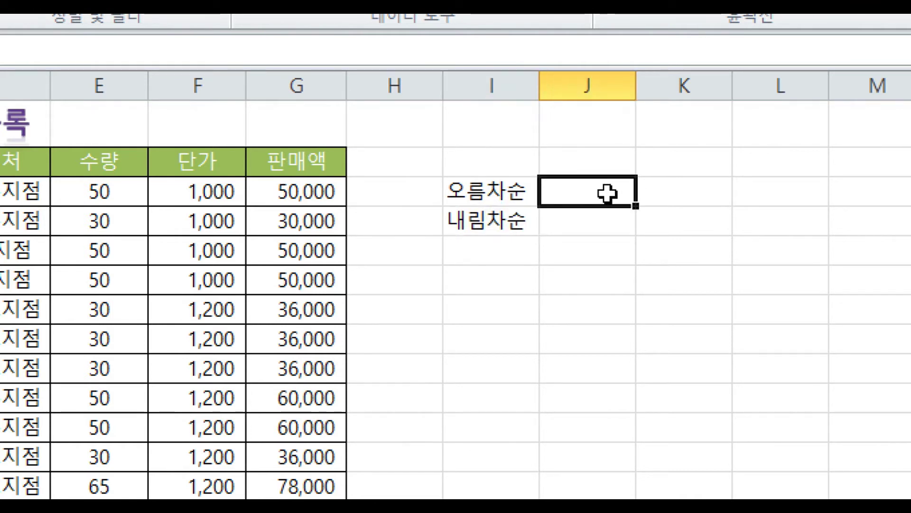
{"action": "left_click", "coordinate": [608, 163]}
{"action": "type", "text": "숫자"}
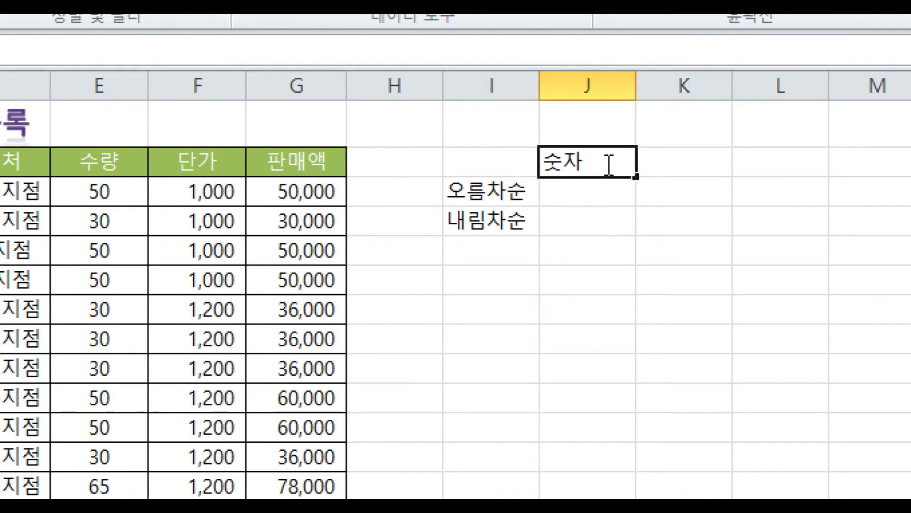
{"action": "key", "text": "Return"}
{"action": "type", "text": "1->10"}
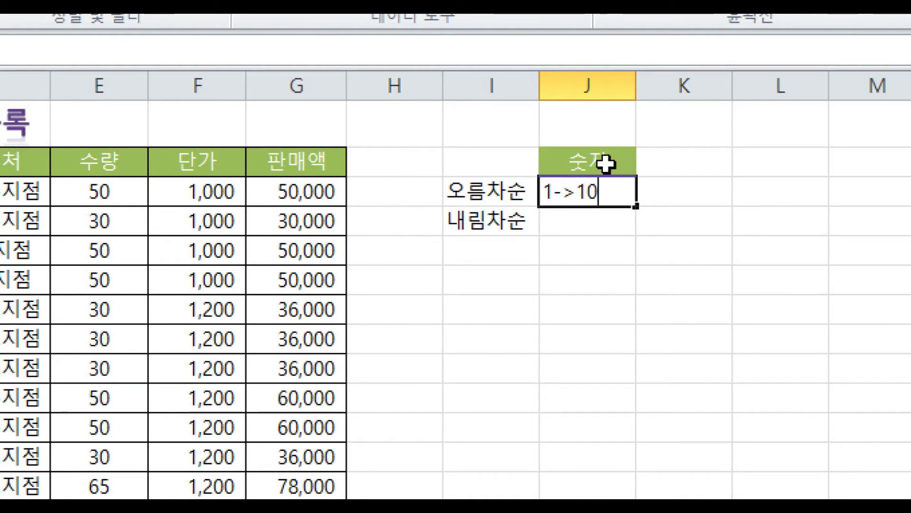
- Enter the header 글자 in K2 and the ascending example ㄱ->ㅎ in K3
{"action": "left_click", "coordinate": [715, 165]}
{"action": "type", "text": "글자"}
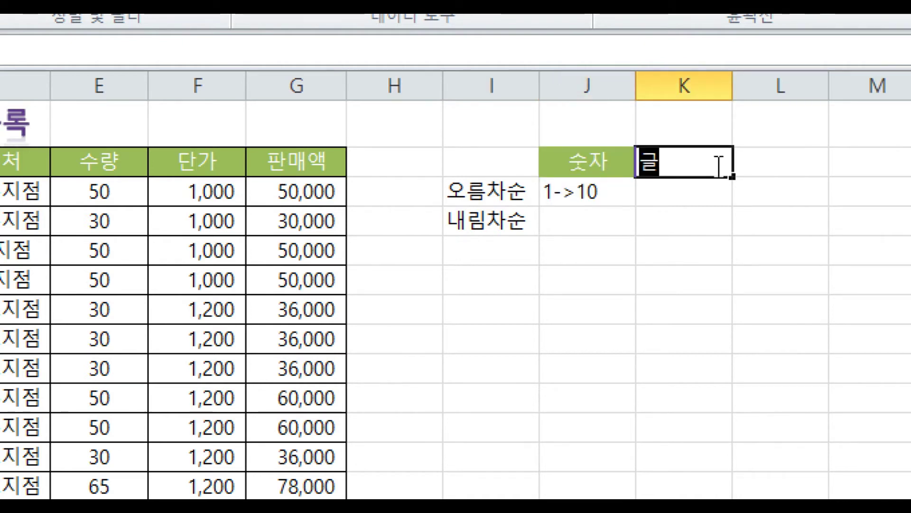
{"action": "key", "text": "Return"}
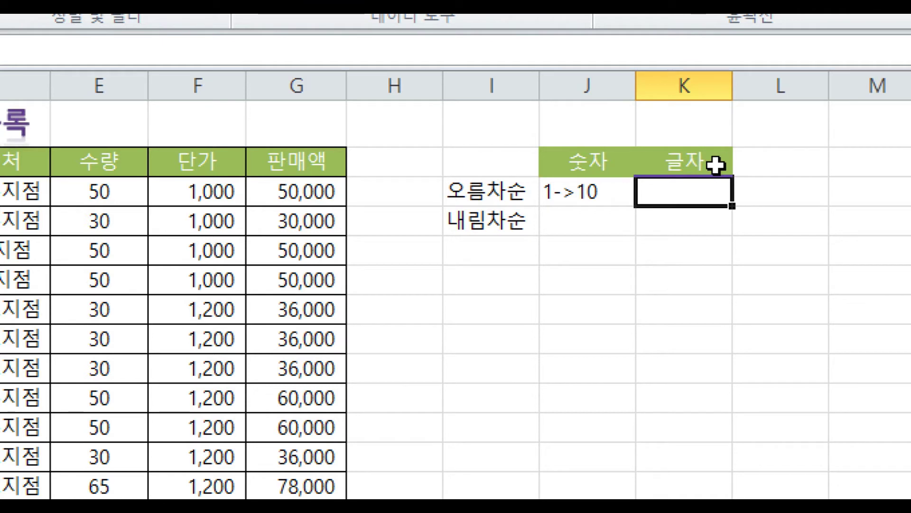
{"action": "type", "text": "R-"}
{"action": "key", "text": "BackSpace"}
{"action": "key", "text": "BackSpace"}
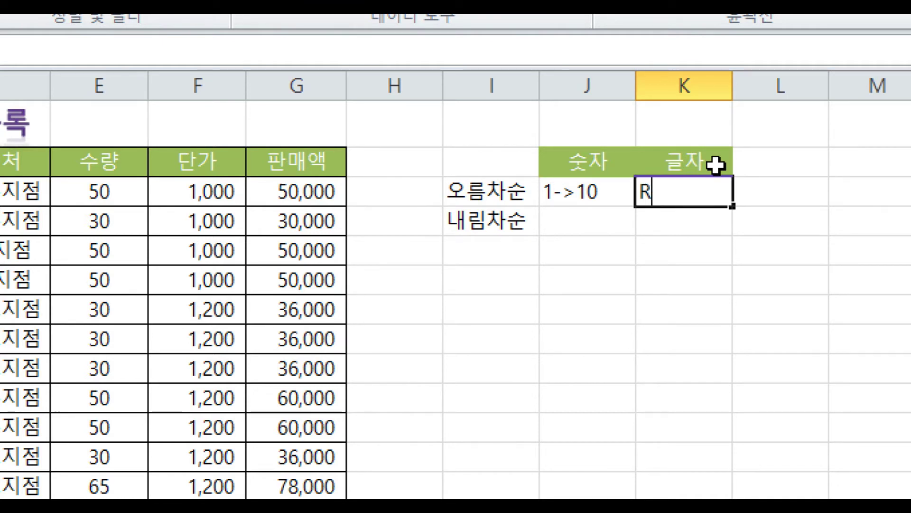
{"action": "type", "text": "ㄱ-"}
{"action": "key", "text": "BackSpace"}
{"action": "key", "text": "BackSpace"}
{"action": "type", "text": "ㄱ->ㅎ"}
- Fill the 내림차순 row with 10->1 in J4 and ㅎ->ㄱ in K4
{"action": "left_click", "coordinate": [582, 219]}
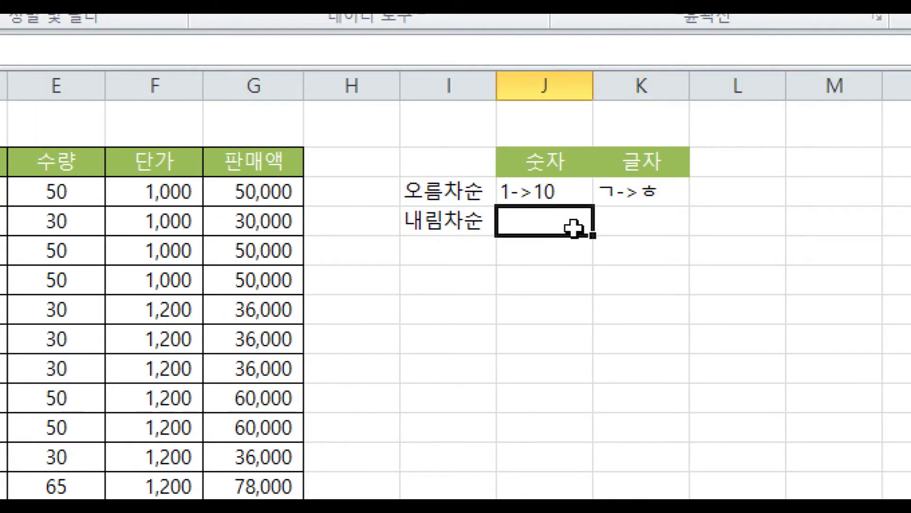
{"action": "type", "text": "10-"}
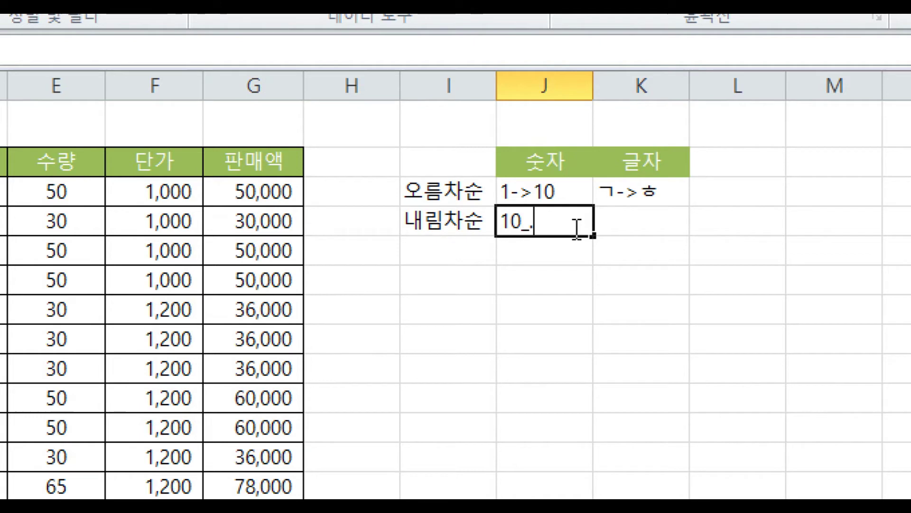
{"action": "key", "text": "BackSpace"}
{"action": "type", "text": "->1"}
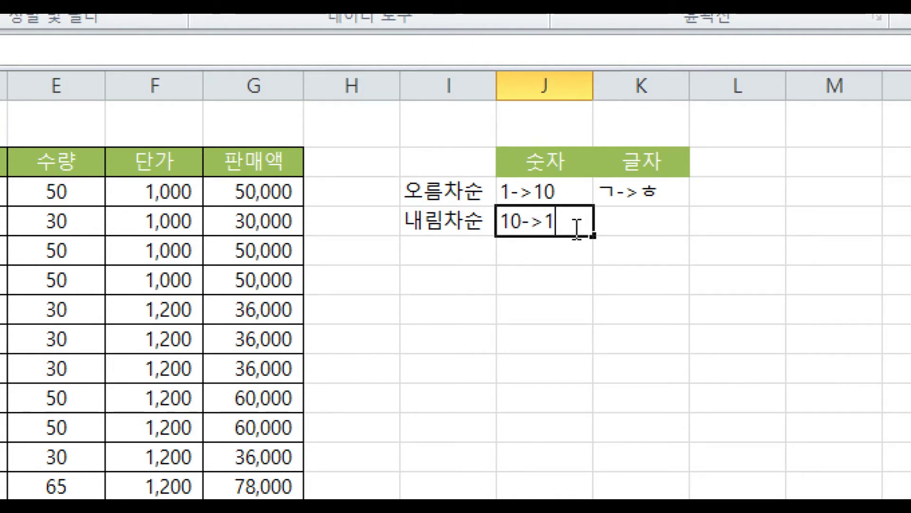
{"action": "key", "text": "Tab"}
{"action": "type", "text": "ㅎ->"}
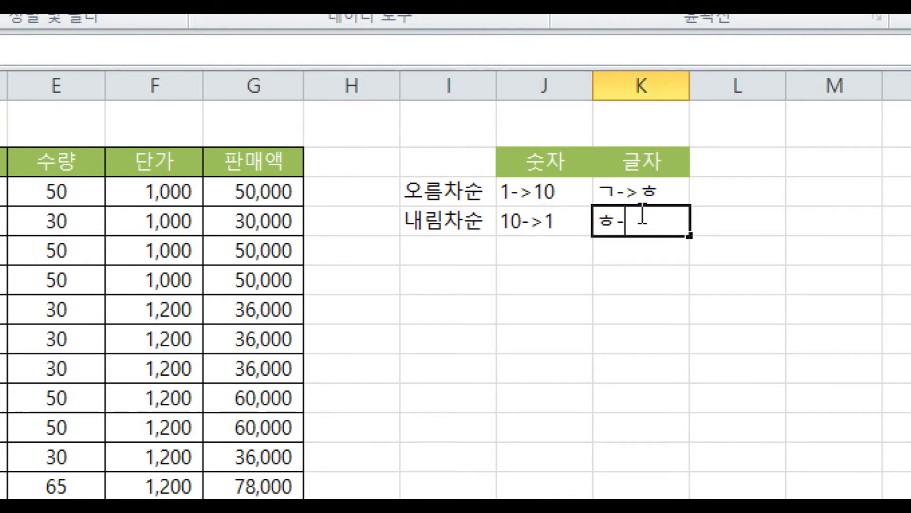
{"action": "type", "text": "ㄱ"}
{"action": "left_click", "coordinate": [625, 282]}
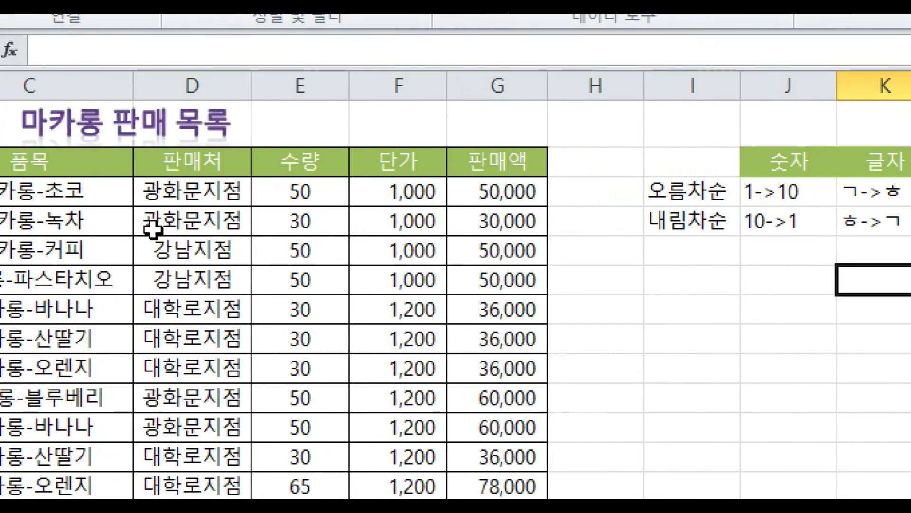
- Sort the 마카롱 판매 목록 table by the 판매처 column in ascending order
{"action": "left_click", "coordinate": [219, 159]}
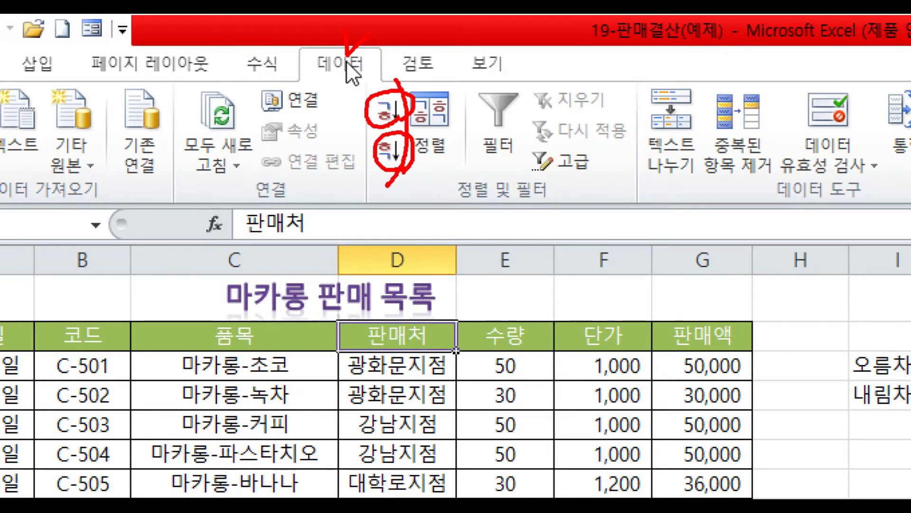
{"action": "left_click", "coordinate": [386, 106]}
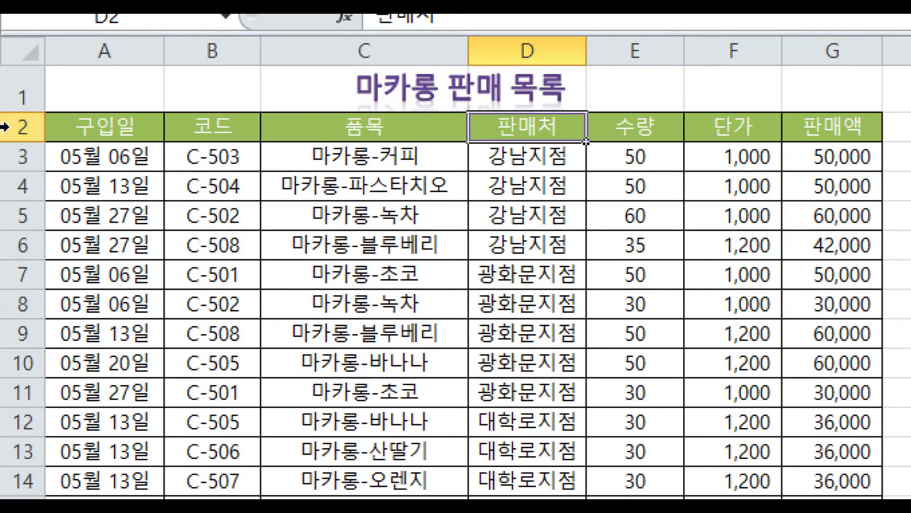
{"action": "left_click", "coordinate": [19, 157]}
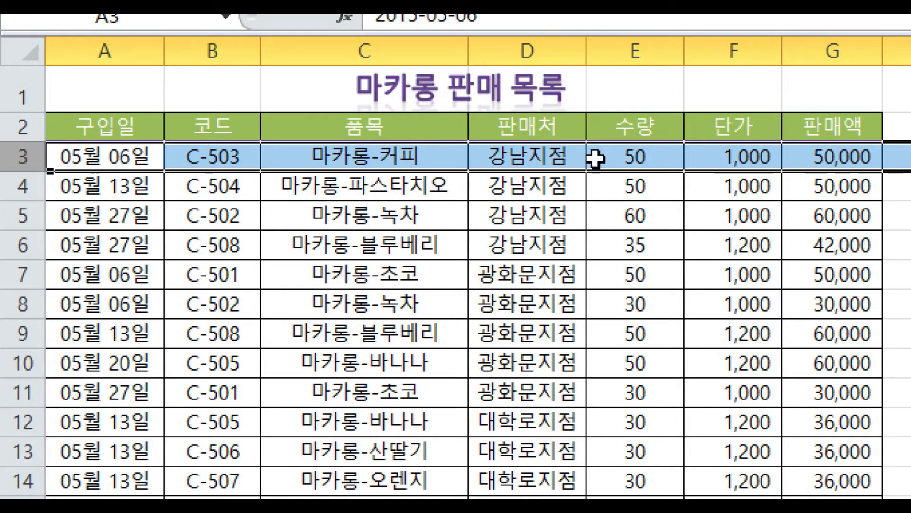
{"action": "left_click", "coordinate": [584, 195]}
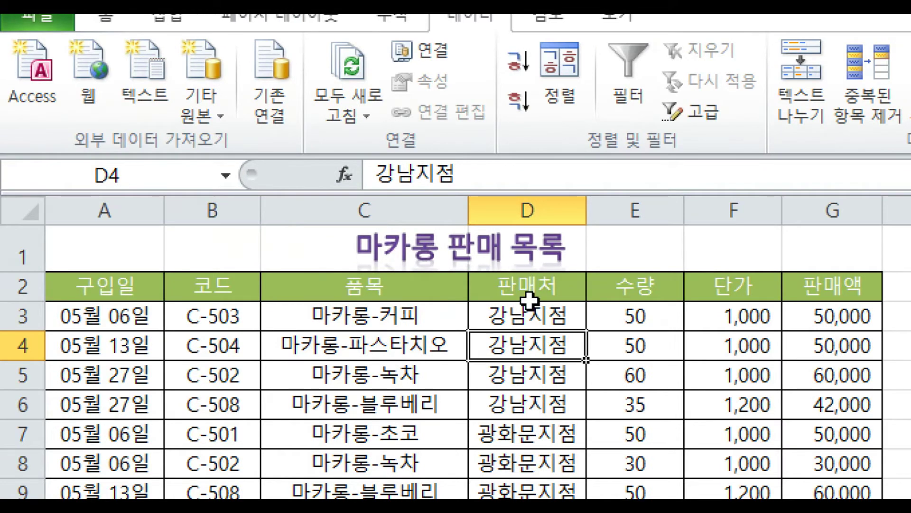
{"action": "left_click", "coordinate": [530, 290]}
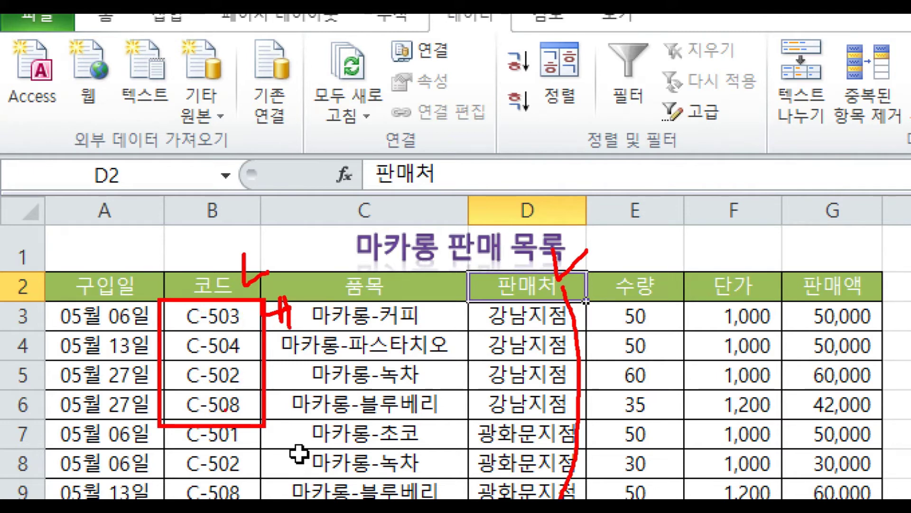
{"action": "mouse_move", "coordinate": [243, 307]}
{"action": "left_mouse_down"}
{"action": "mouse_move", "coordinate": [261, 327]}
{"action": "mouse_move", "coordinate": [246, 350]}
{"action": "mouse_move", "coordinate": [261, 350]}
{"action": "mouse_move", "coordinate": [249, 374]}
{"action": "mouse_move", "coordinate": [252, 412]}
{"action": "mouse_move", "coordinate": [270, 407]}
{"action": "left_mouse_up"}
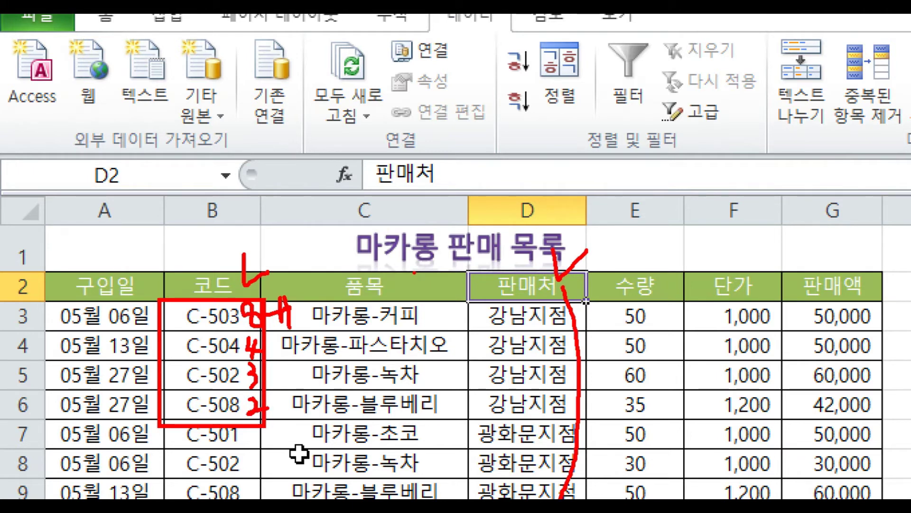
{"action": "left_click", "coordinate": [434, 369]}
{"action": "key", "text": "Escape"}
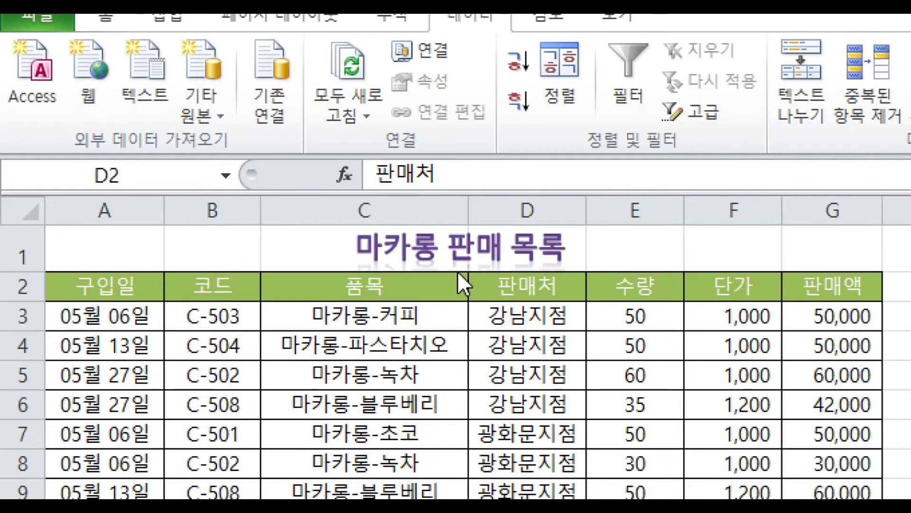
{"action": "left_click", "coordinate": [504, 284]}
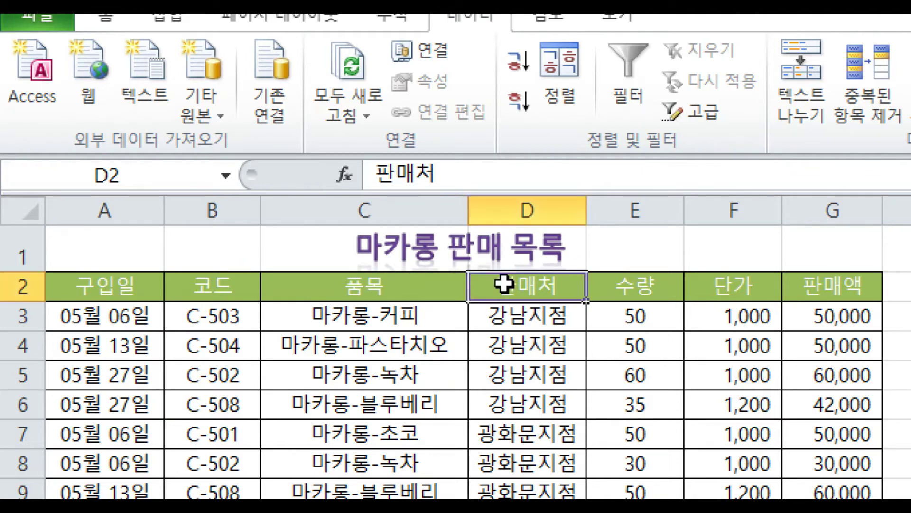
{"action": "left_click", "coordinate": [532, 373]}
{"action": "left_click", "coordinate": [492, 292]}
{"action": "left_click", "coordinate": [443, 342]}
{"action": "left_click", "coordinate": [523, 353]}
{"action": "left_click", "coordinate": [528, 306]}
- Start a multi-level 정렬 from the 판매처 header in D2 and add 코드 as the second criterion
{"action": "left_click", "coordinate": [530, 286]}
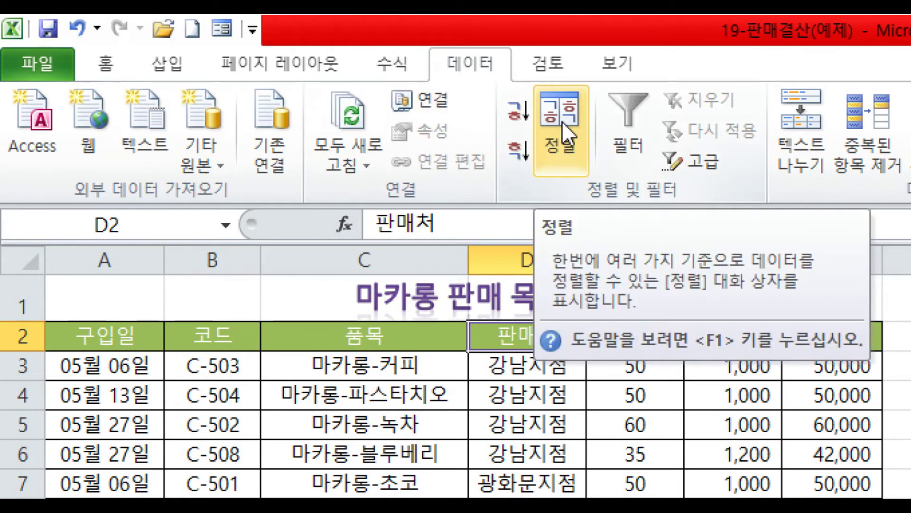
{"action": "left_click", "coordinate": [562, 121]}
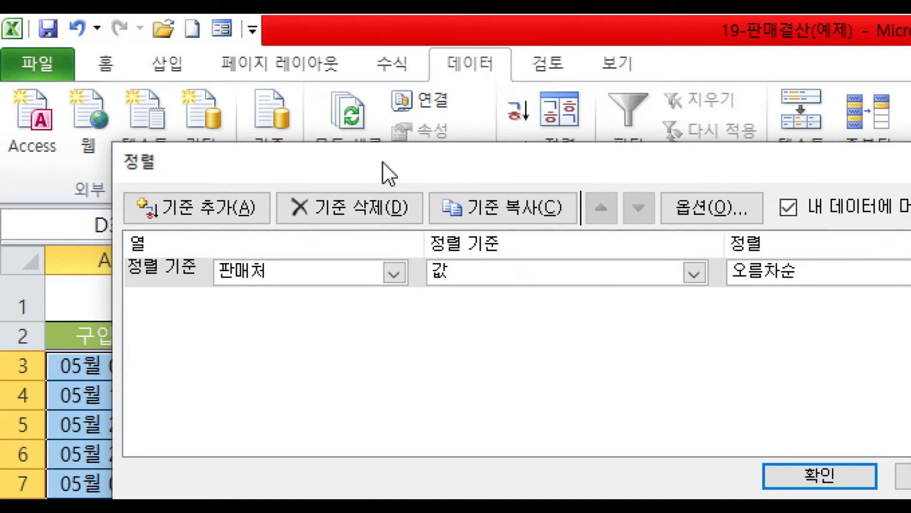
{"action": "left_click_drag", "start_coordinate": [382, 162], "coordinate": [350, 149]}
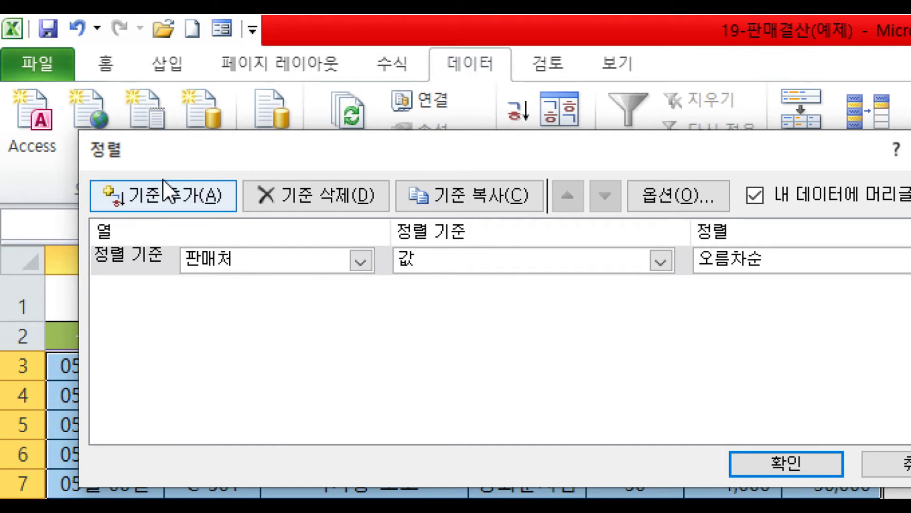
{"action": "left_click", "coordinate": [164, 201]}
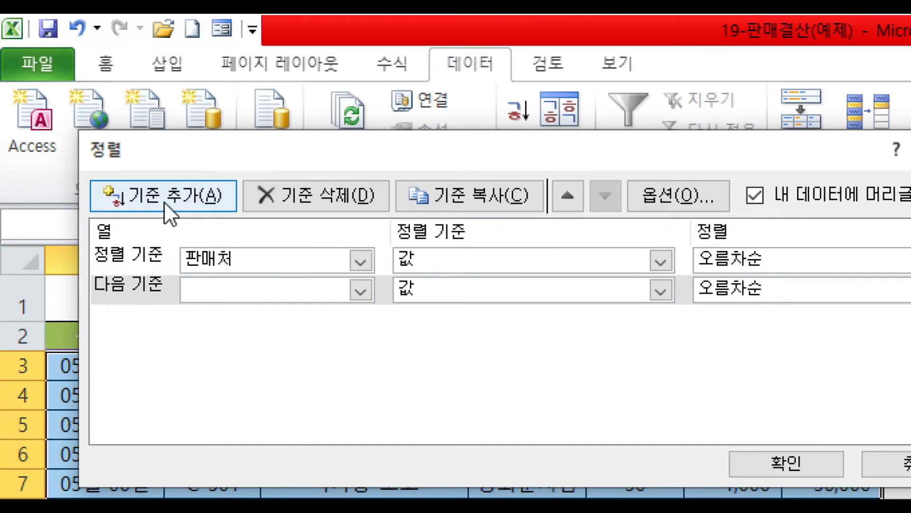
{"action": "left_click", "coordinate": [221, 285]}
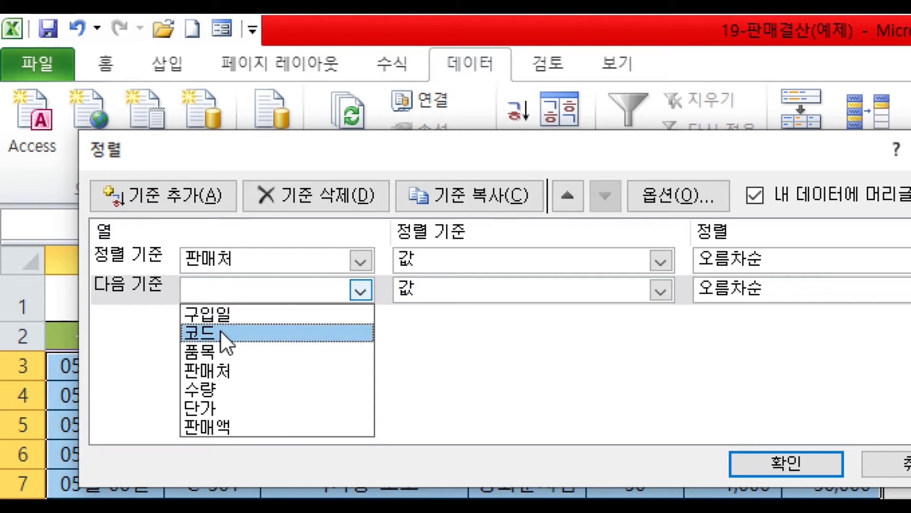
{"action": "left_click", "coordinate": [220, 334]}
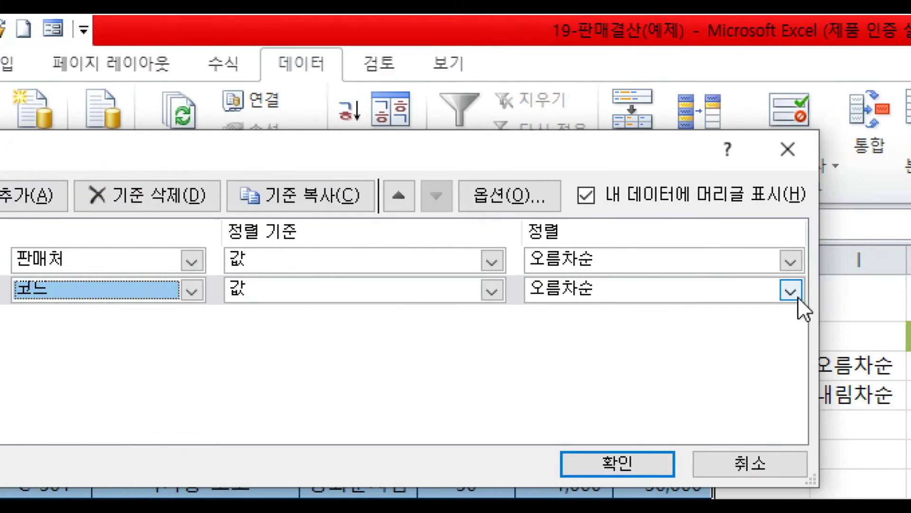
- Set the order of the 코드 criterion to 내림차순 and apply the sort
{"action": "left_click", "coordinate": [579, 291]}
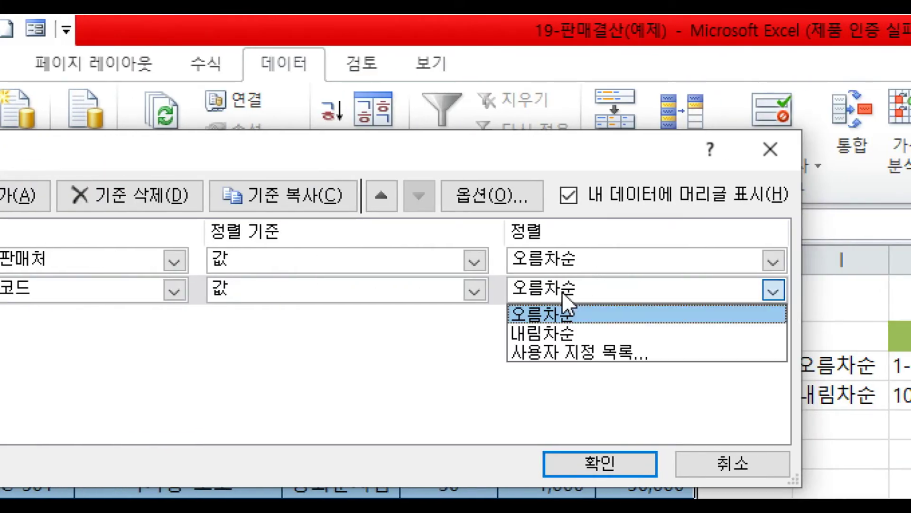
{"action": "left_click", "coordinate": [560, 335]}
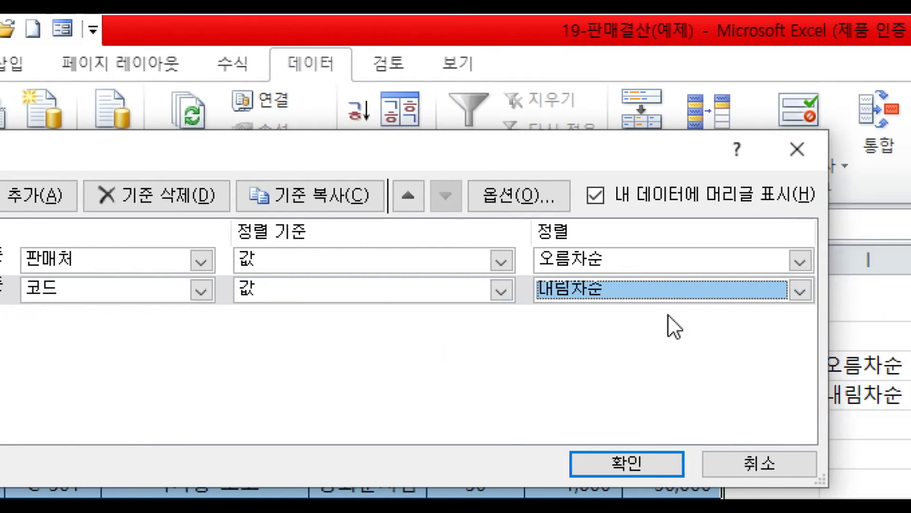
{"action": "left_click", "coordinate": [631, 463]}
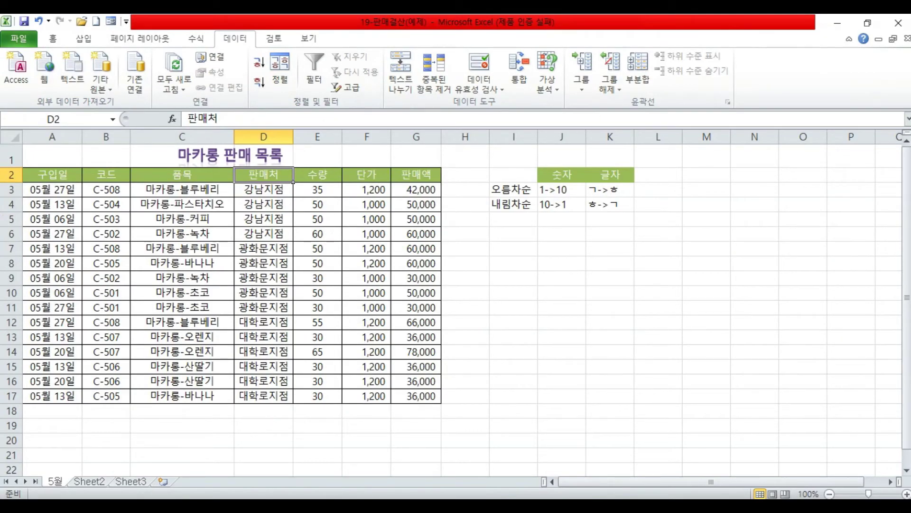
{"action": "left_click", "coordinate": [329, 505]}
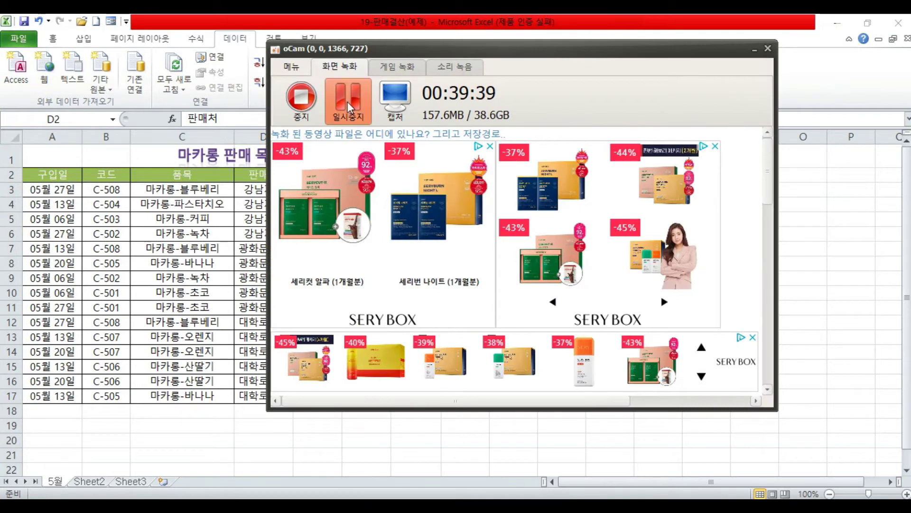
{"action": "left_click", "coordinate": [755, 50]}
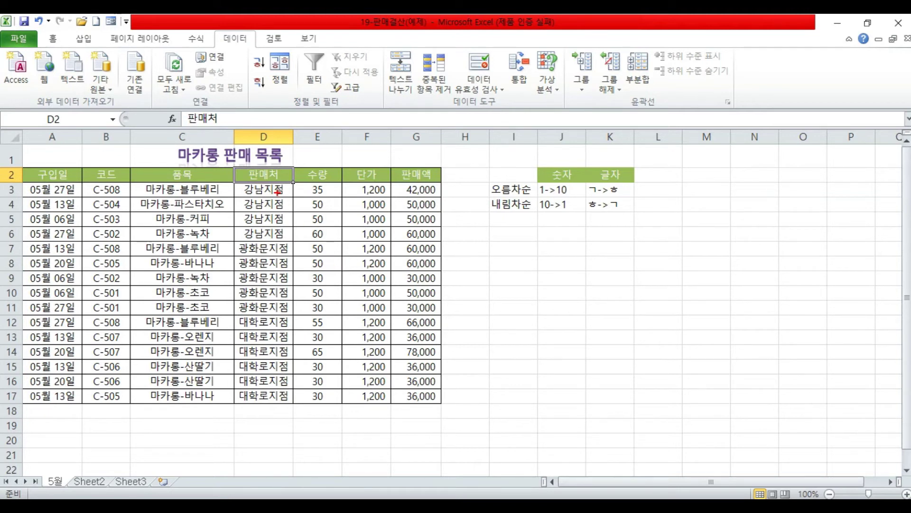
{"action": "left_click_drag", "start_coordinate": [286, 185], "coordinate": [285, 246]}
{"action": "left_click_drag", "start_coordinate": [432, 180], "coordinate": [437, 255]}
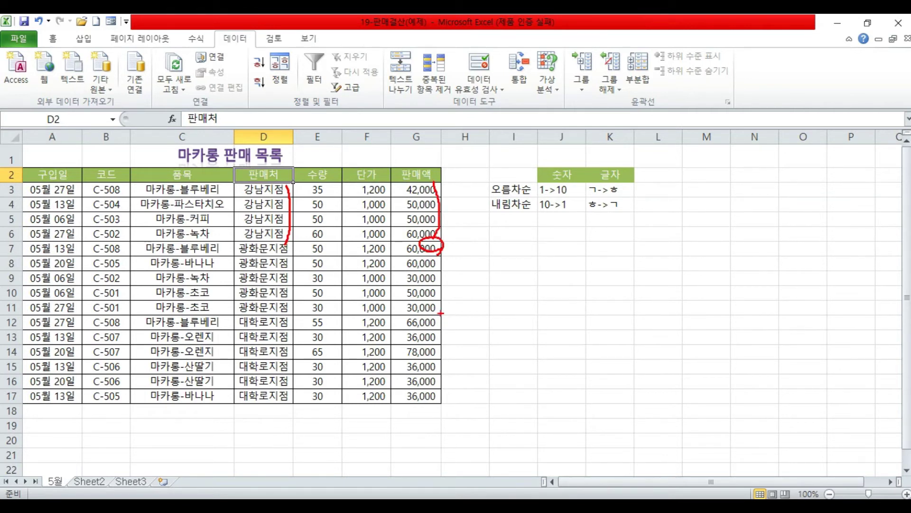
{"action": "left_click_drag", "start_coordinate": [420, 252], "coordinate": [442, 241]}
{"action": "mouse_move", "coordinate": [441, 321]}
{"action": "left_mouse_down"}
{"action": "mouse_move", "coordinate": [415, 319]}
{"action": "mouse_move", "coordinate": [442, 317]}
{"action": "left_mouse_up"}
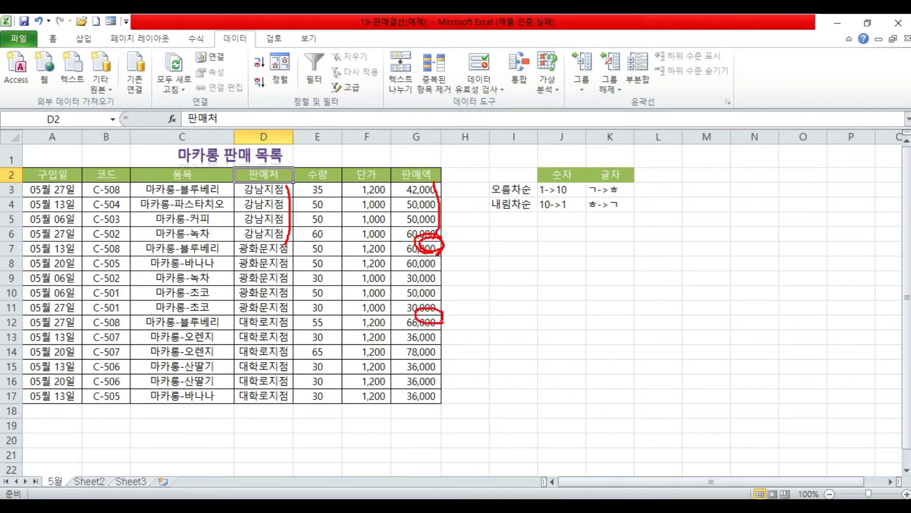
{"action": "mouse_move", "coordinate": [444, 415]}
{"action": "left_mouse_down"}
{"action": "mouse_move", "coordinate": [416, 414]}
{"action": "mouse_move", "coordinate": [450, 397]}
{"action": "mouse_move", "coordinate": [443, 420]}
{"action": "left_mouse_up"}
{"action": "mouse_move", "coordinate": [280, 185]}
{"action": "left_mouse_down"}
{"action": "mouse_move", "coordinate": [290, 254]}
{"action": "mouse_move", "coordinate": [285, 317]}
{"action": "mouse_move", "coordinate": [304, 318]}
{"action": "mouse_move", "coordinate": [294, 327]}
{"action": "mouse_move", "coordinate": [306, 315]}
{"action": "mouse_move", "coordinate": [289, 342]}
{"action": "mouse_move", "coordinate": [286, 398]}
{"action": "mouse_move", "coordinate": [302, 412]}
{"action": "left_mouse_up"}
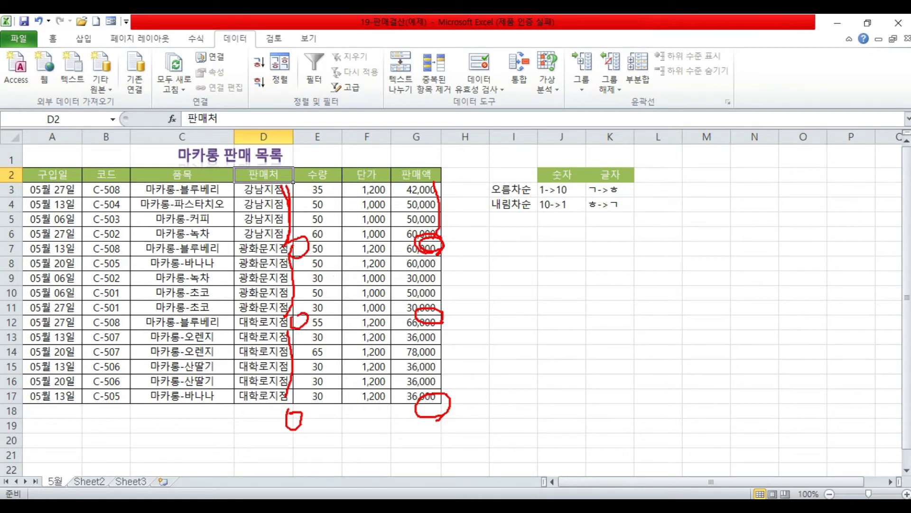
{"action": "mouse_move", "coordinate": [443, 177]}
{"action": "left_mouse_down"}
{"action": "mouse_move", "coordinate": [459, 304]}
{"action": "mouse_move", "coordinate": [439, 418]}
{"action": "left_mouse_up"}
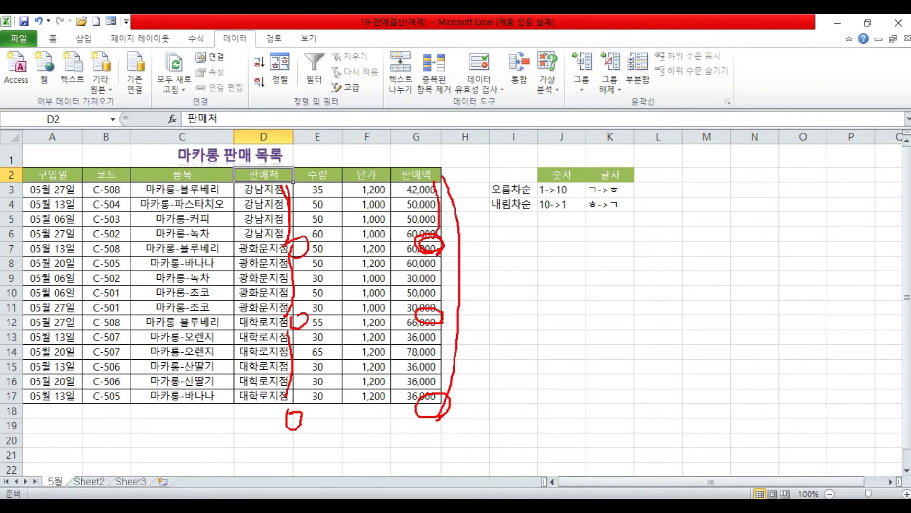
{"action": "key", "text": "Escape"}
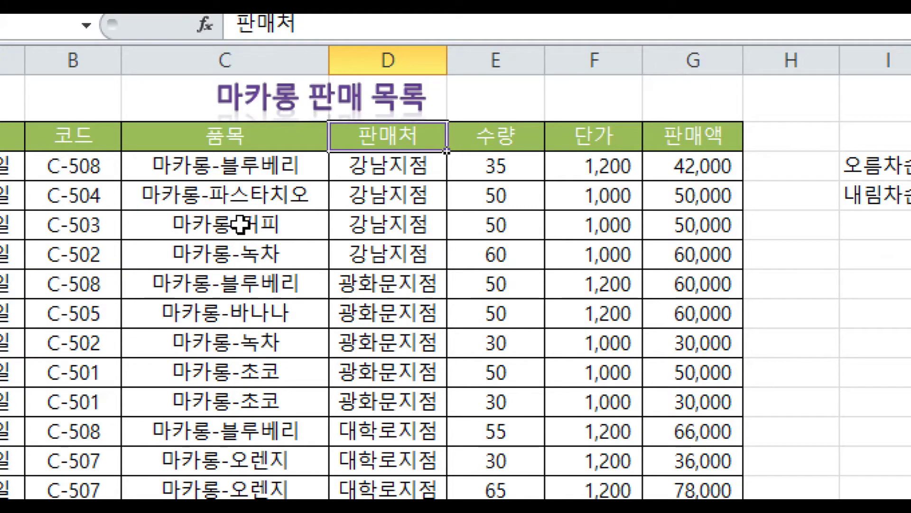
{"action": "left_click", "coordinate": [241, 225]}
{"action": "left_click", "coordinate": [394, 306]}
{"action": "left_click", "coordinate": [245, 311]}
{"action": "left_click", "coordinate": [259, 202]}
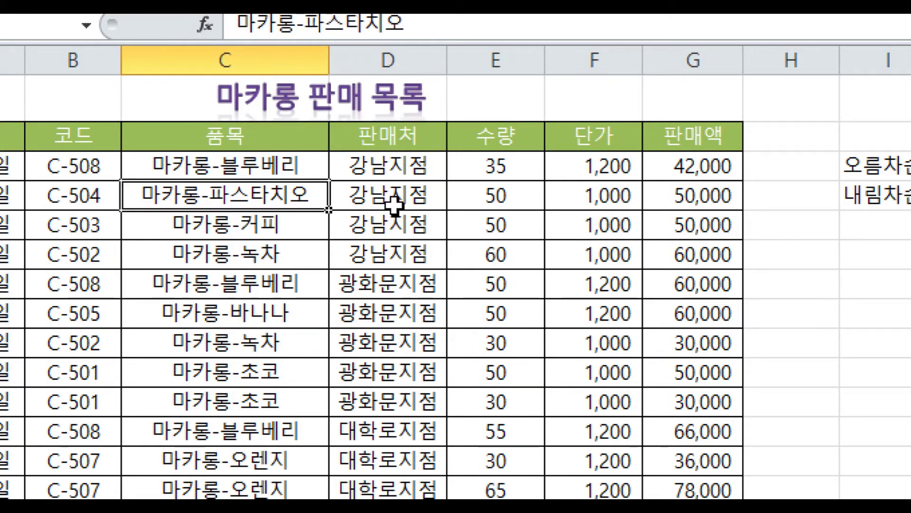
- Insert subtotals into the 마카롱 판매 목록 table, grouped by 판매처 and applying 합계 to 판매액
{"action": "left_click", "coordinate": [395, 206]}
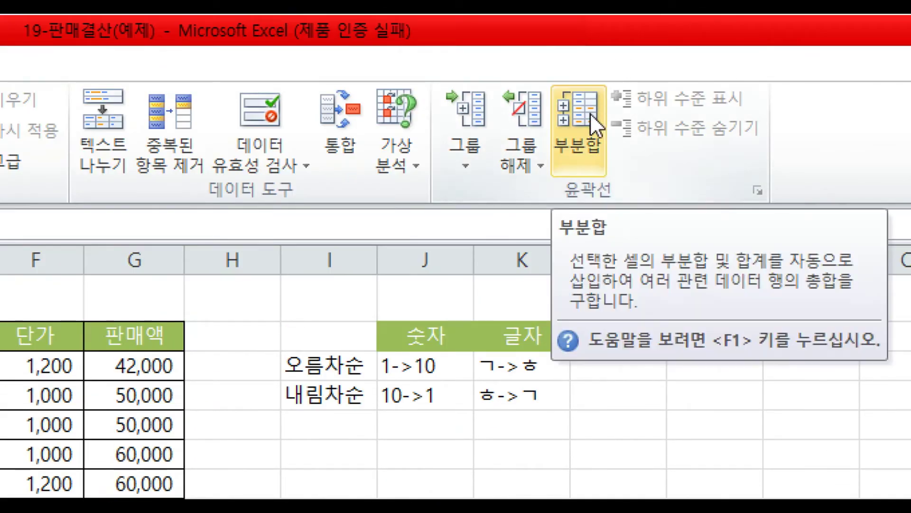
{"action": "left_click", "coordinate": [591, 113]}
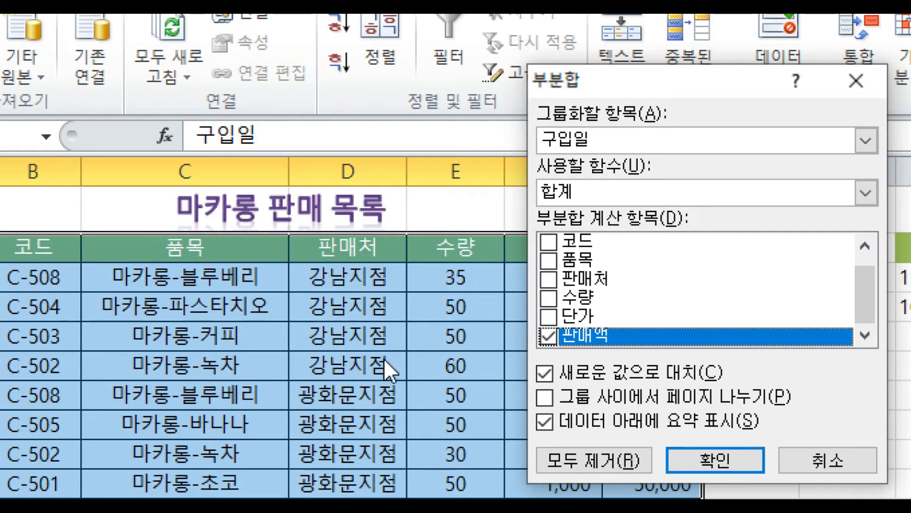
{"action": "left_click", "coordinate": [576, 144]}
{"action": "left_click", "coordinate": [568, 204]}
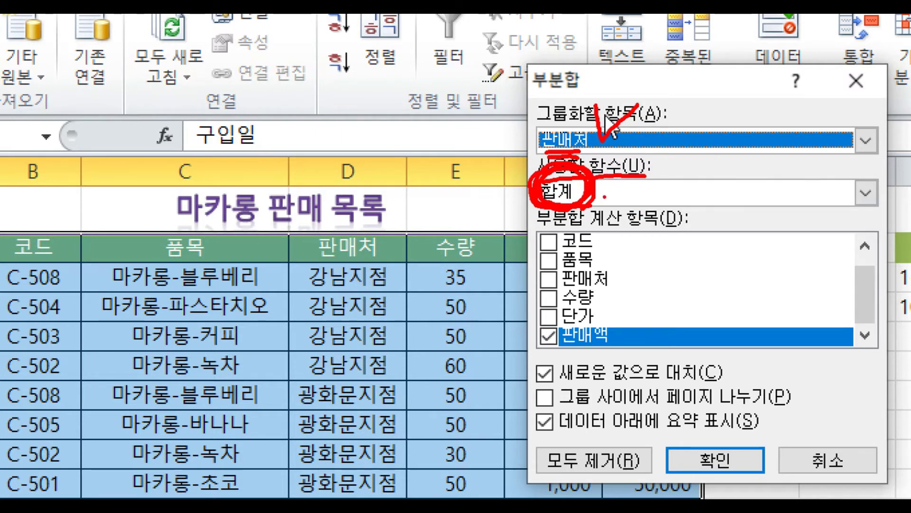
{"action": "key", "text": "Escape"}
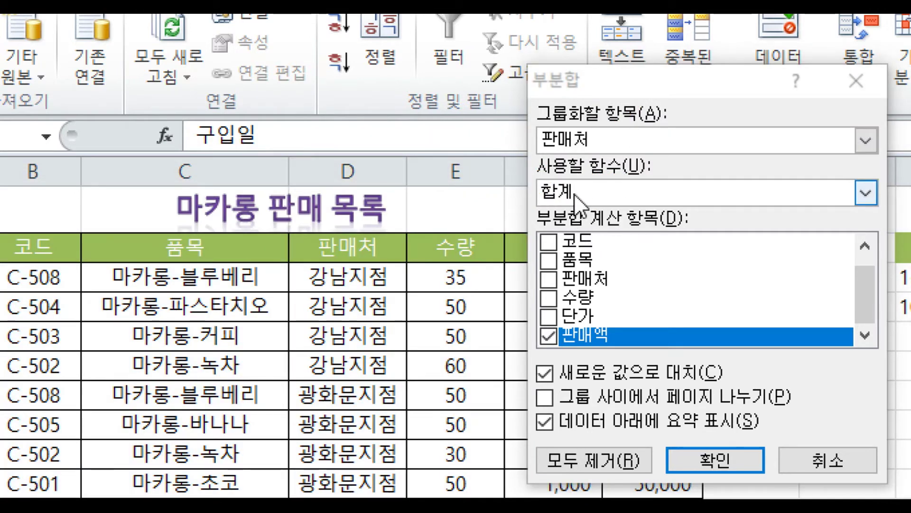
{"action": "left_click_drag", "start_coordinate": [543, 80], "coordinate": [712, 80]}
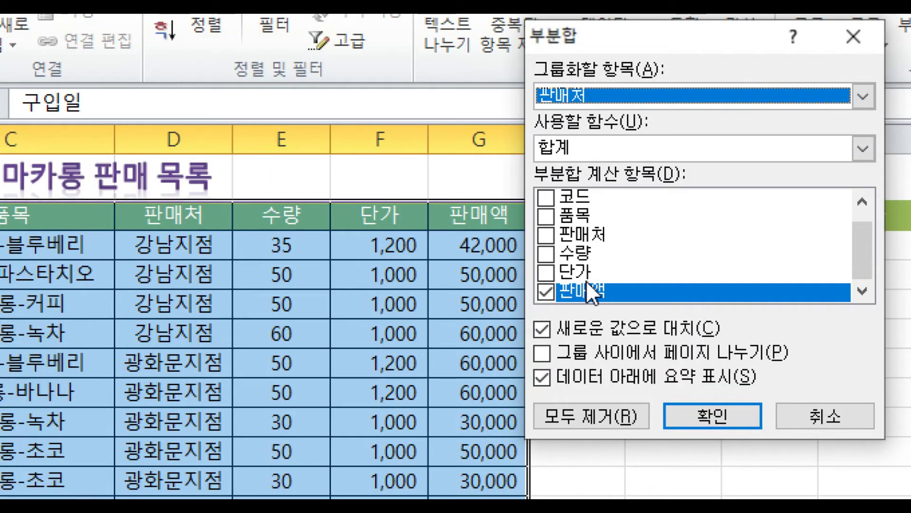
{"action": "left_click", "coordinate": [683, 416]}
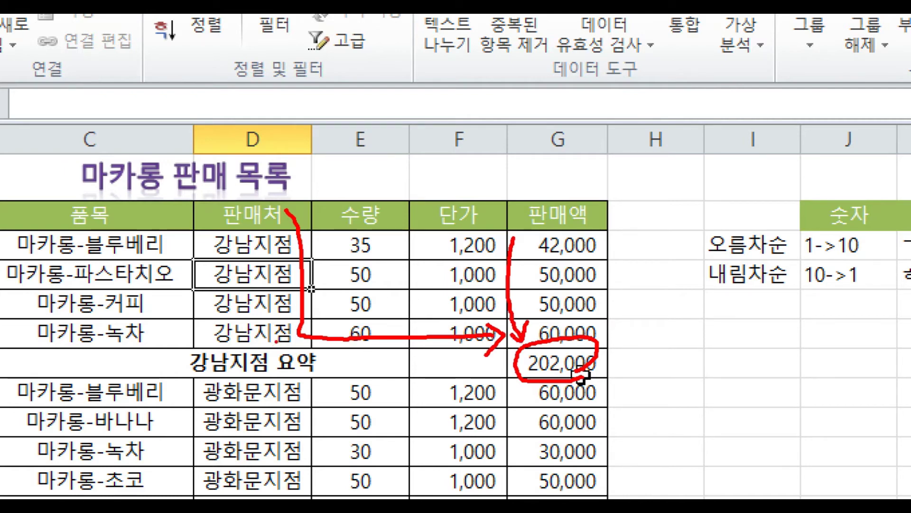
- Examine the 요약 rows inserted below each 판매처 group and the records they summarize
{"action": "scroll", "coordinate": [640, 484], "scroll_direction": "down", "scroll_amount": 2}
{"action": "scroll", "coordinate": [332, 108], "scroll_direction": "up", "scroll_amount": 2}
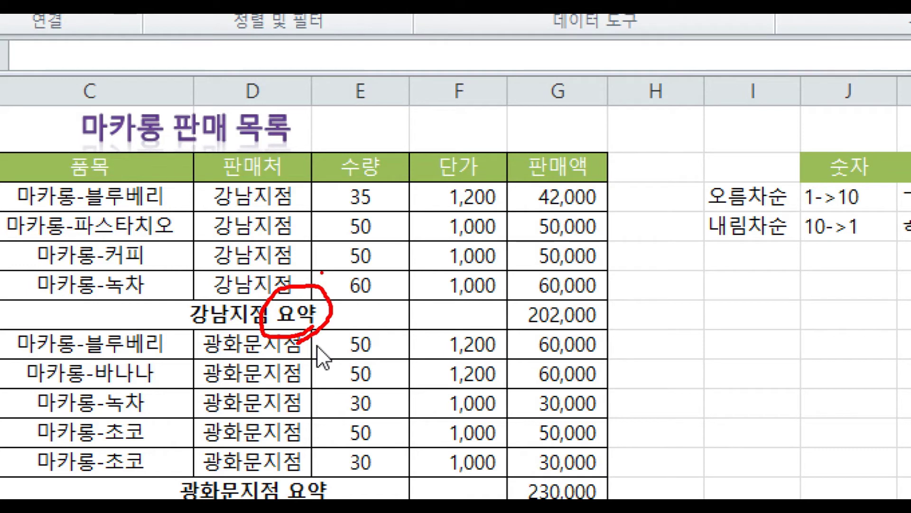
{"action": "key", "text": "Escape"}
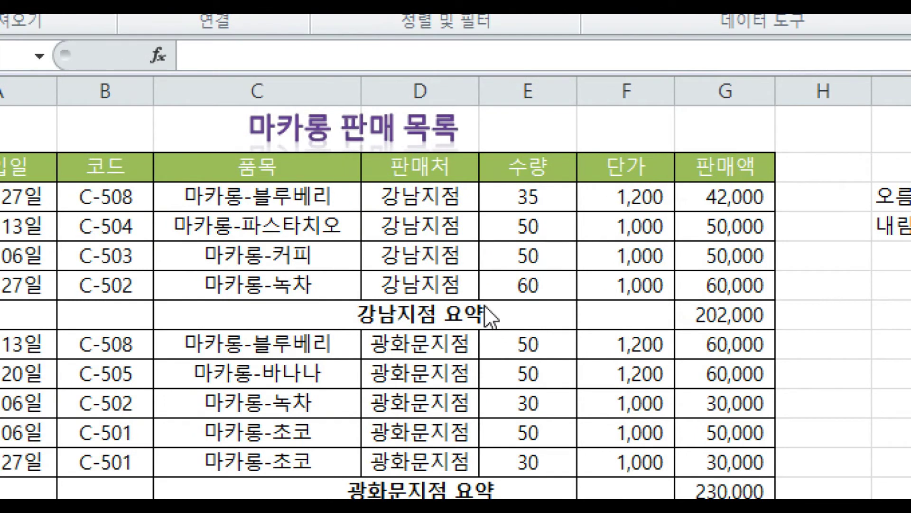
{"action": "mouse_move", "coordinate": [461, 162]}
{"action": "left_mouse_down"}
{"action": "mouse_move", "coordinate": [474, 209]}
{"action": "mouse_move", "coordinate": [468, 279]}
{"action": "left_mouse_up"}
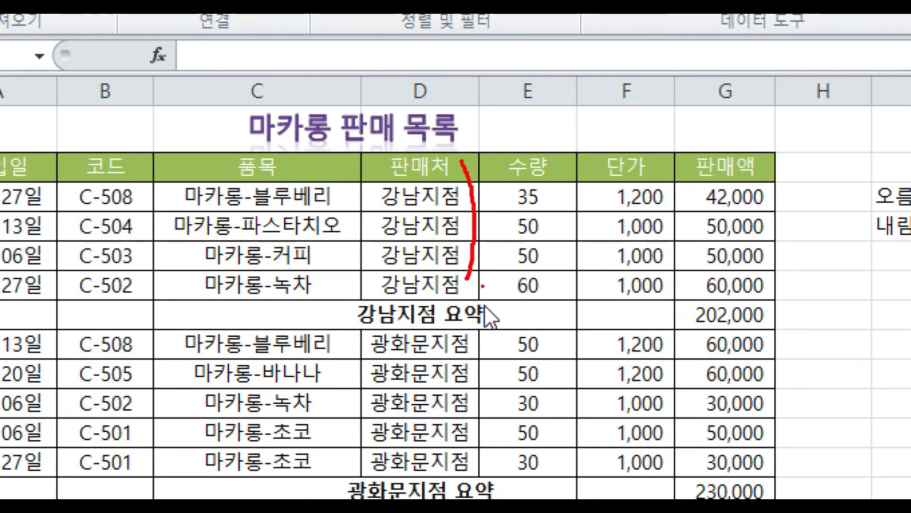
{"action": "mouse_move", "coordinate": [481, 283]}
{"action": "left_mouse_down"}
{"action": "mouse_move", "coordinate": [495, 283]}
{"action": "mouse_move", "coordinate": [480, 299]}
{"action": "left_mouse_up"}
{"action": "mouse_move", "coordinate": [485, 458]}
{"action": "left_mouse_down"}
{"action": "mouse_move", "coordinate": [490, 487]}
{"action": "mouse_move", "coordinate": [506, 465]}
{"action": "left_mouse_up"}
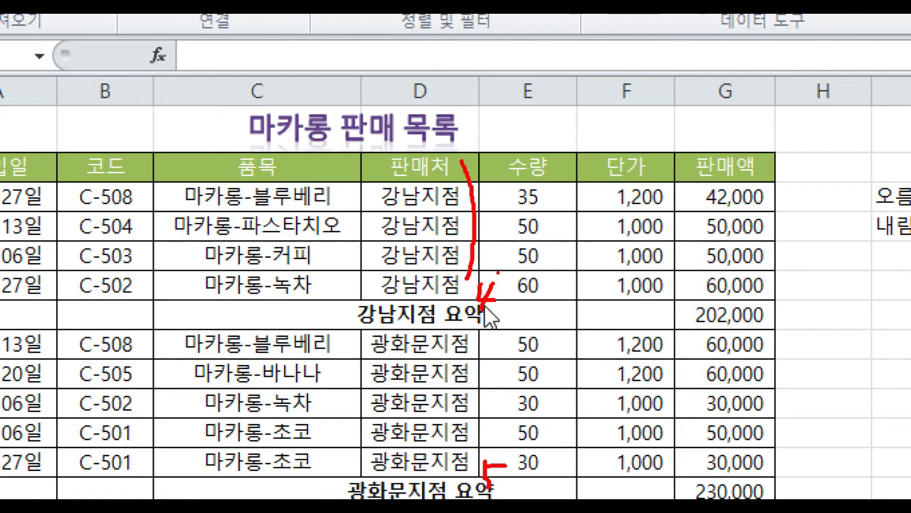
{"action": "key", "text": "Escape"}
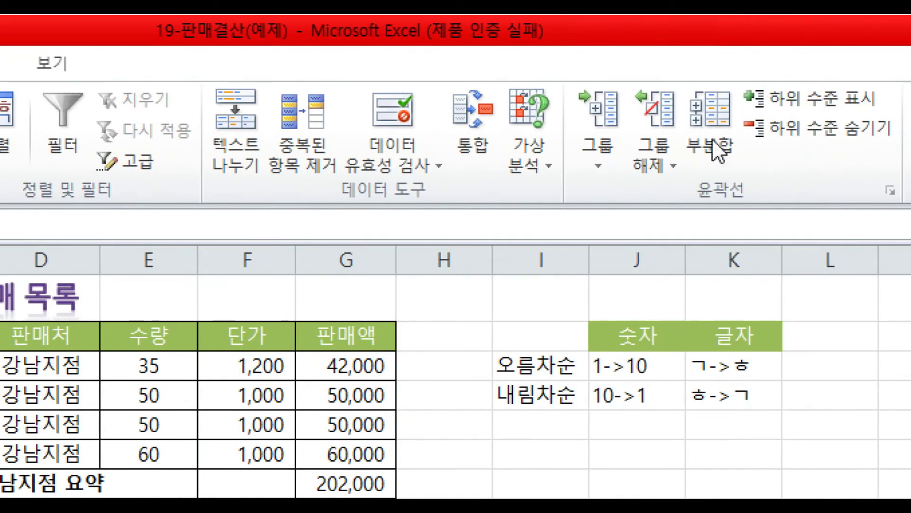
- Add a second subtotal per 판매처 using 개수 on 판매처 only, with 새로운 값으로 대치 turned off
{"action": "left_click", "coordinate": [705, 124]}
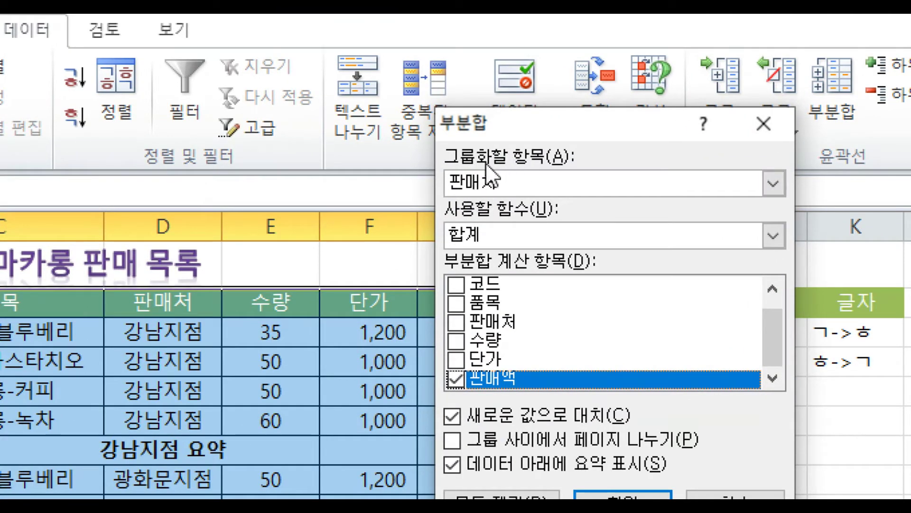
{"action": "left_click", "coordinate": [486, 235]}
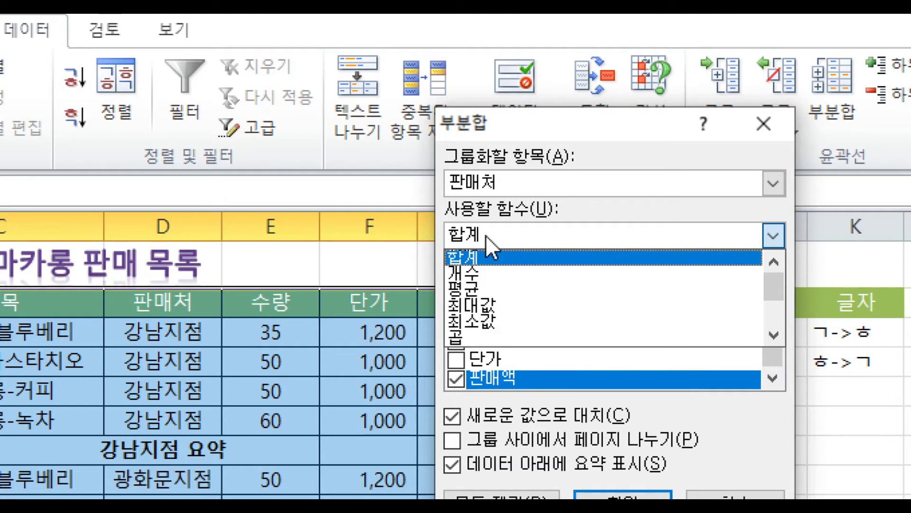
{"action": "left_click", "coordinate": [479, 275]}
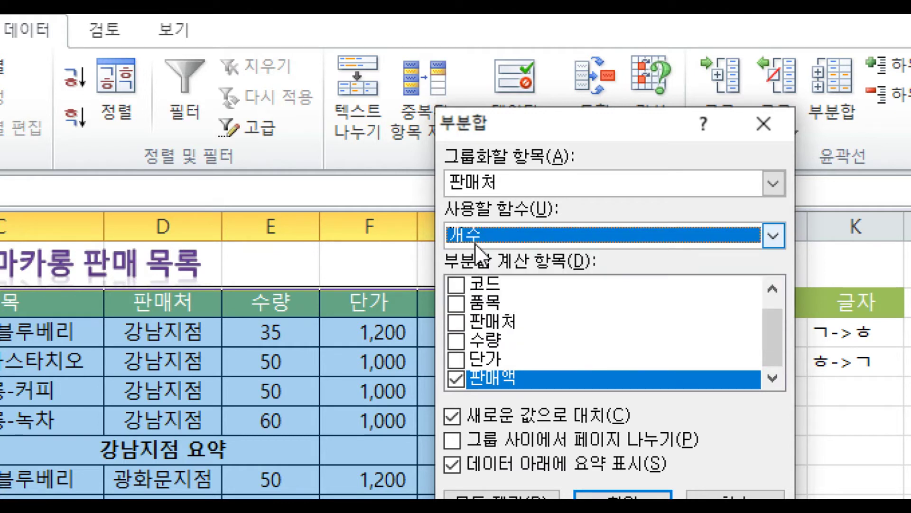
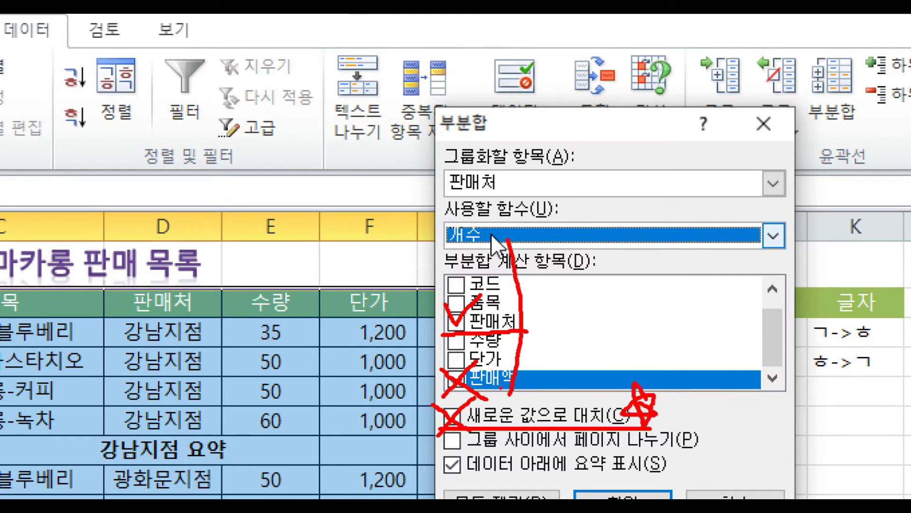
{"action": "key", "text": "Escape"}
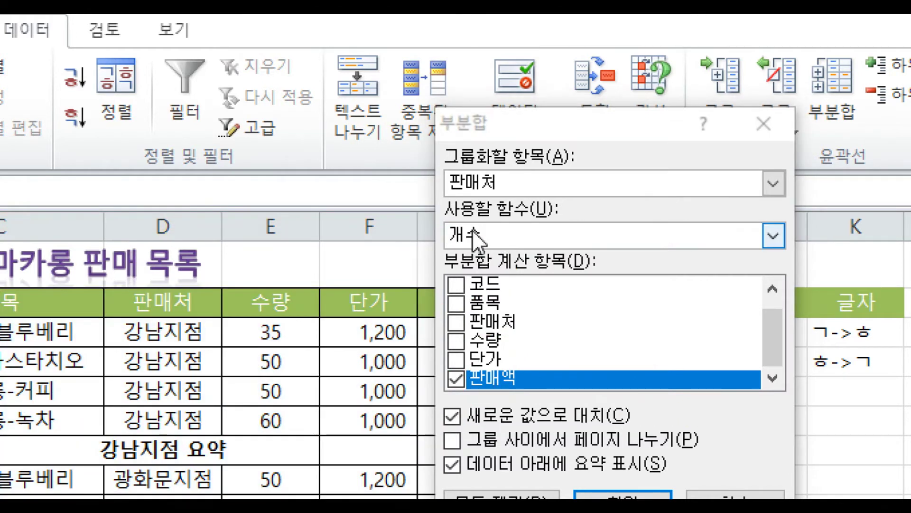
{"action": "left_click", "coordinate": [456, 322]}
{"action": "left_click", "coordinate": [455, 378]}
{"action": "left_click", "coordinate": [453, 417]}
{"action": "left_click", "coordinate": [455, 417]}
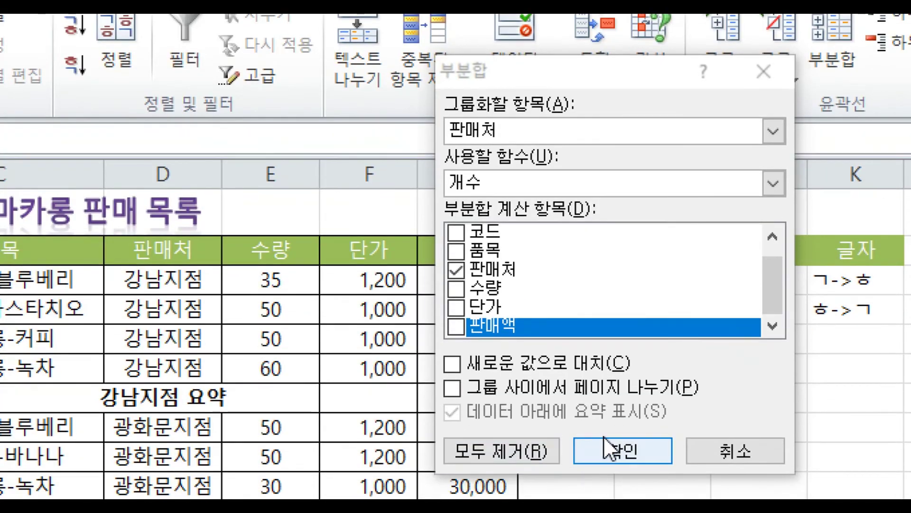
{"action": "left_click", "coordinate": [608, 446]}
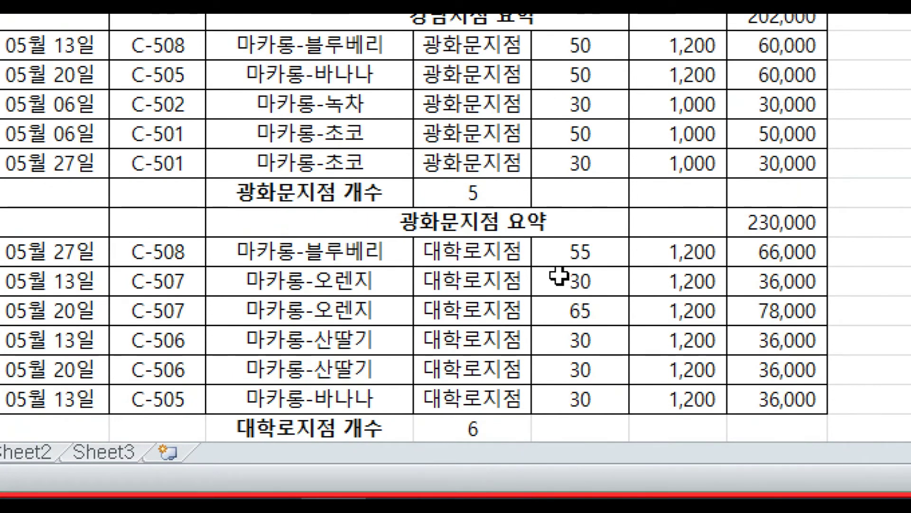
- Review the 개수 and 요약 rows, showing outline levels 1, 2, 3 and 4 in turn
{"action": "scroll", "coordinate": [559, 274], "scroll_direction": "down", "scroll_amount": 1}
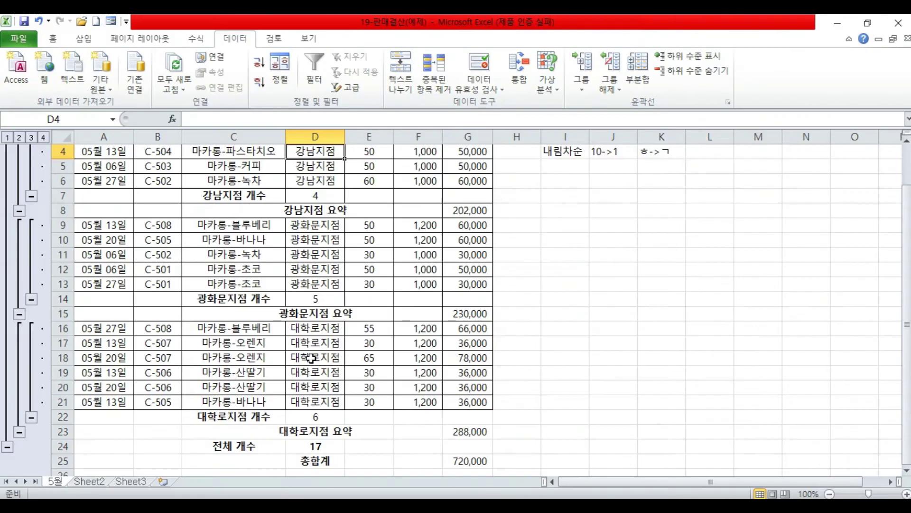
{"action": "scroll", "coordinate": [233, 253], "scroll_direction": "up", "scroll_amount": 1}
{"action": "scroll", "coordinate": [232, 252], "scroll_direction": "down", "scroll_amount": 1}
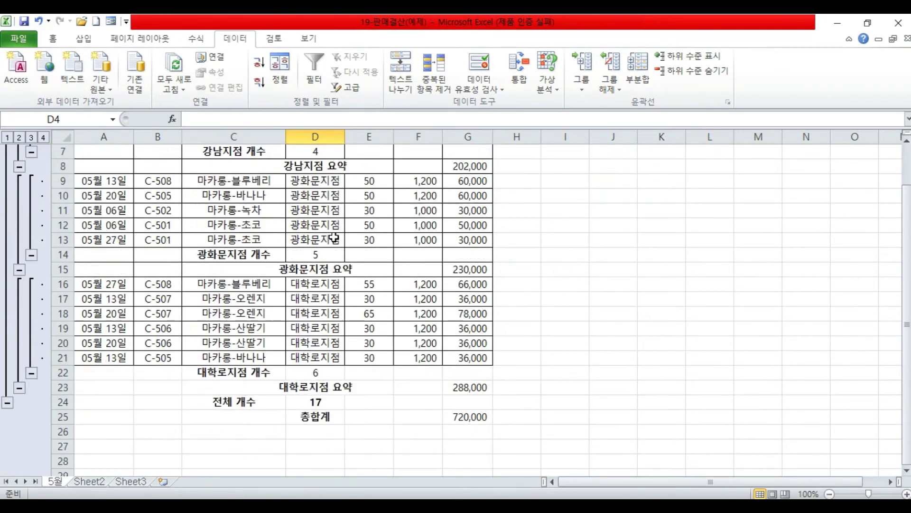
{"action": "scroll", "coordinate": [334, 237], "scroll_direction": "up", "scroll_amount": 1}
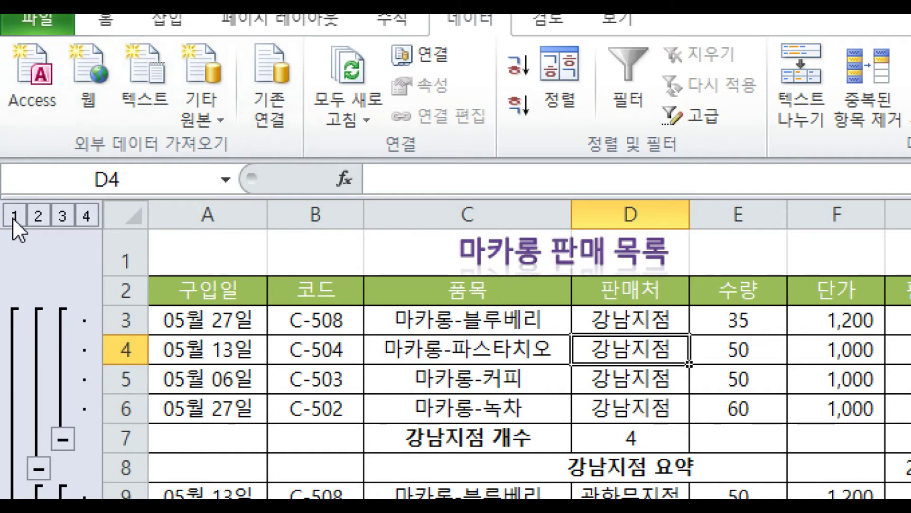
{"action": "left_click", "coordinate": [13, 217]}
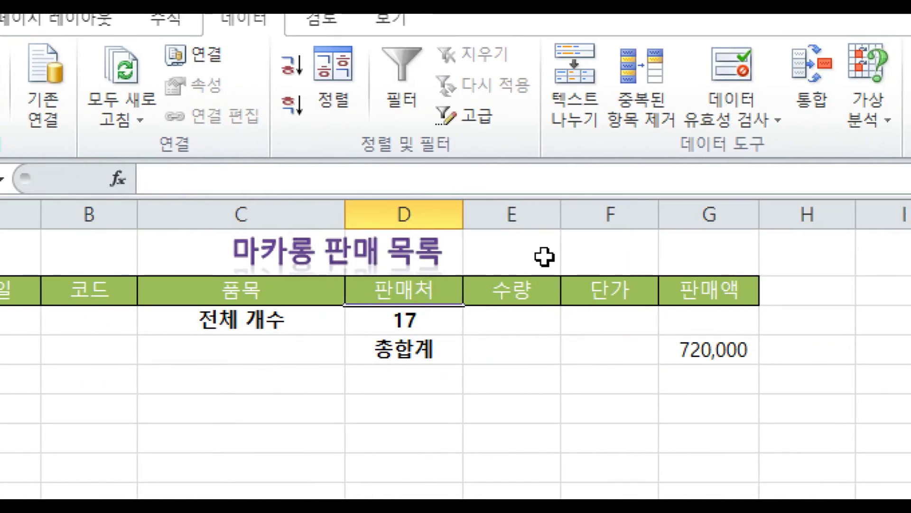
{"action": "left_click", "coordinate": [42, 216]}
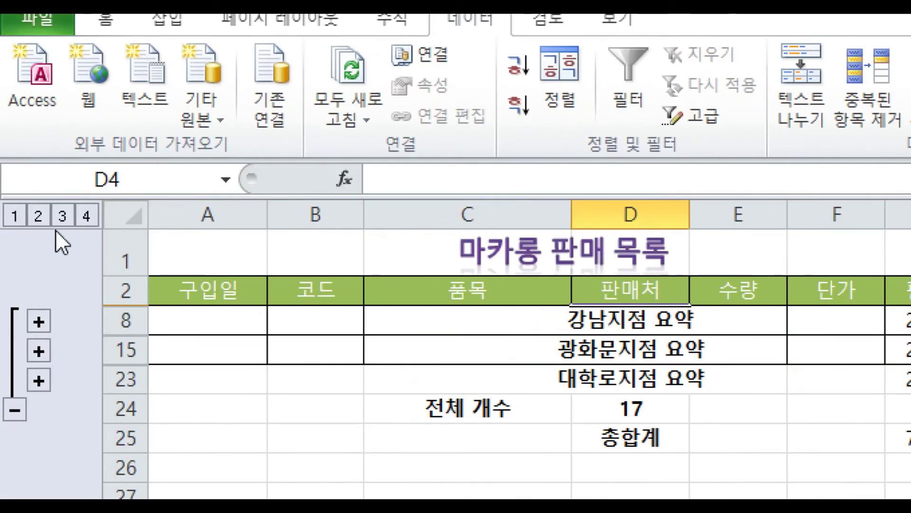
{"action": "left_click", "coordinate": [58, 220]}
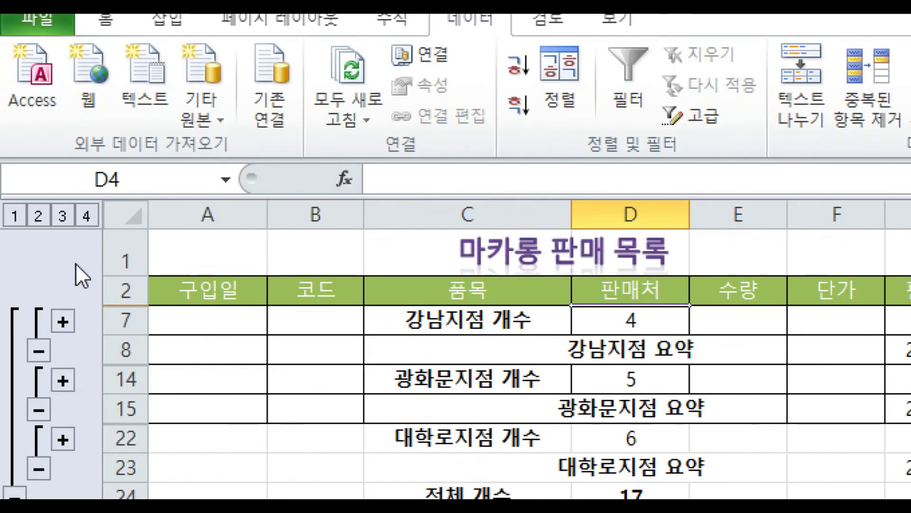
{"action": "left_click", "coordinate": [85, 217]}
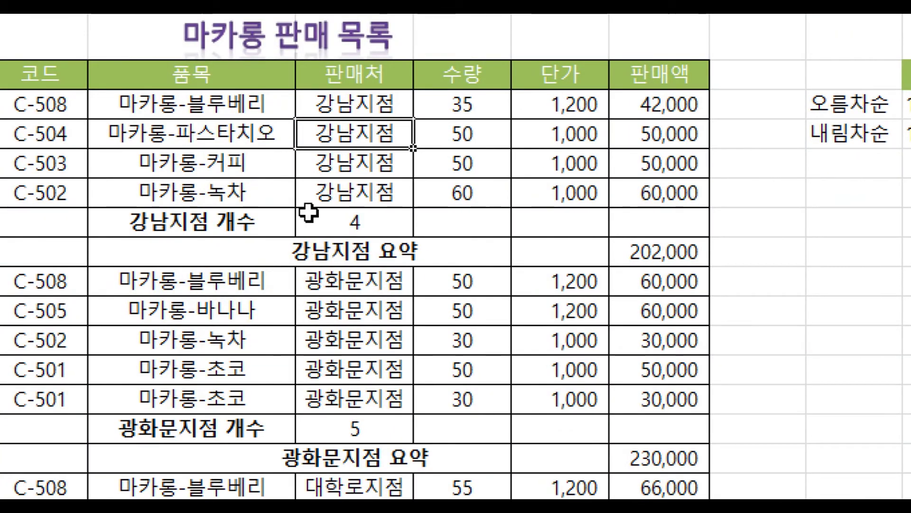
- Remove all subtotals from the 마카롱 판매 목록 table
{"action": "left_click", "coordinate": [364, 229]}
{"action": "left_click", "coordinate": [449, 287]}
{"action": "left_click", "coordinate": [332, 183]}
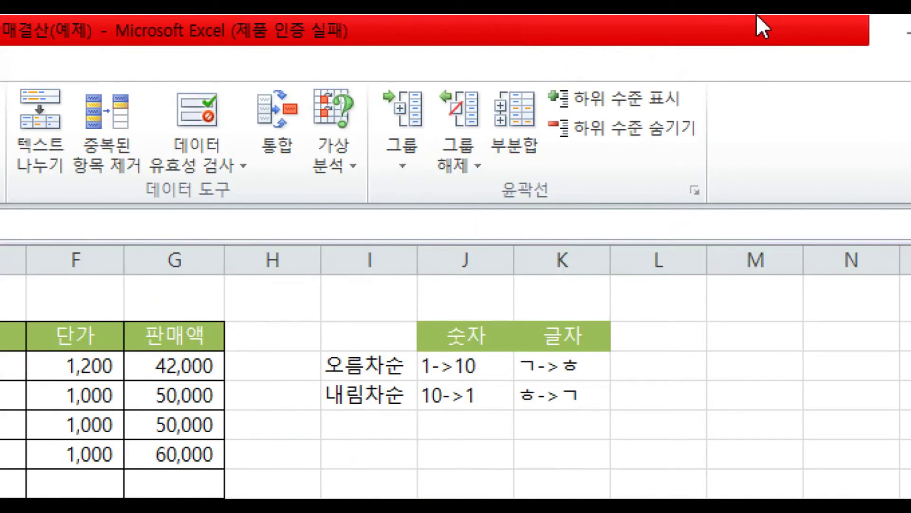
{"action": "left_click", "coordinate": [525, 124]}
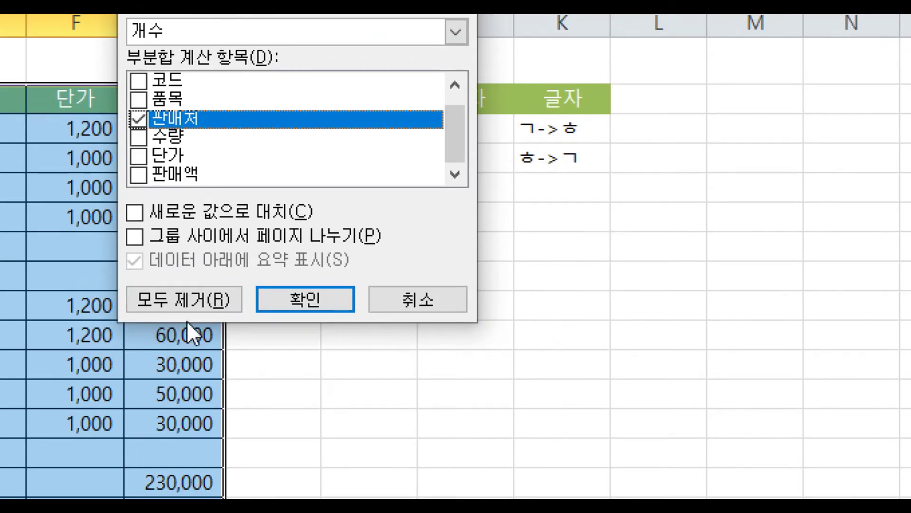
{"action": "left_click", "coordinate": [186, 294]}
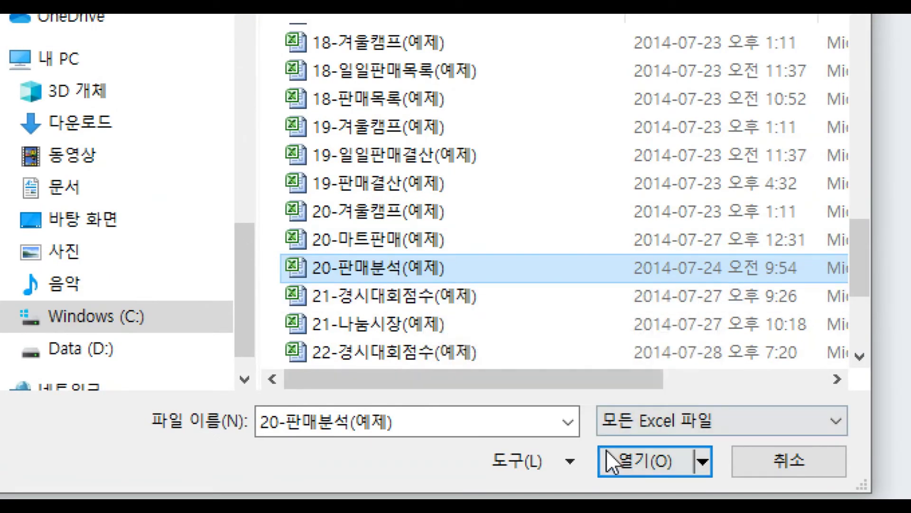
- Open the 20-판매분석(예제) workbook and look over its 마카롱 판매 목록 table
{"action": "left_click", "coordinate": [612, 459]}
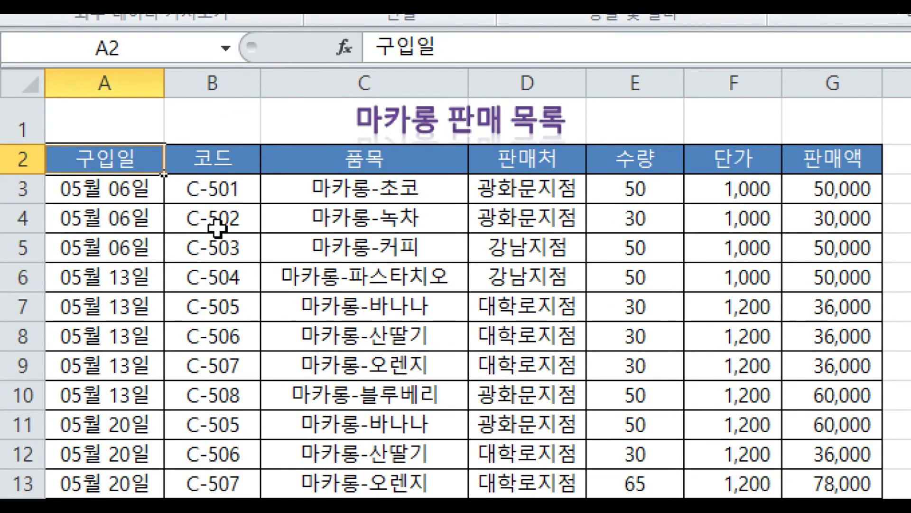
{"action": "left_click", "coordinate": [309, 287]}
{"action": "left_click", "coordinate": [612, 244]}
{"action": "left_click", "coordinate": [517, 361]}
{"action": "left_click", "coordinate": [245, 214]}
{"action": "left_click", "coordinate": [75, 218]}
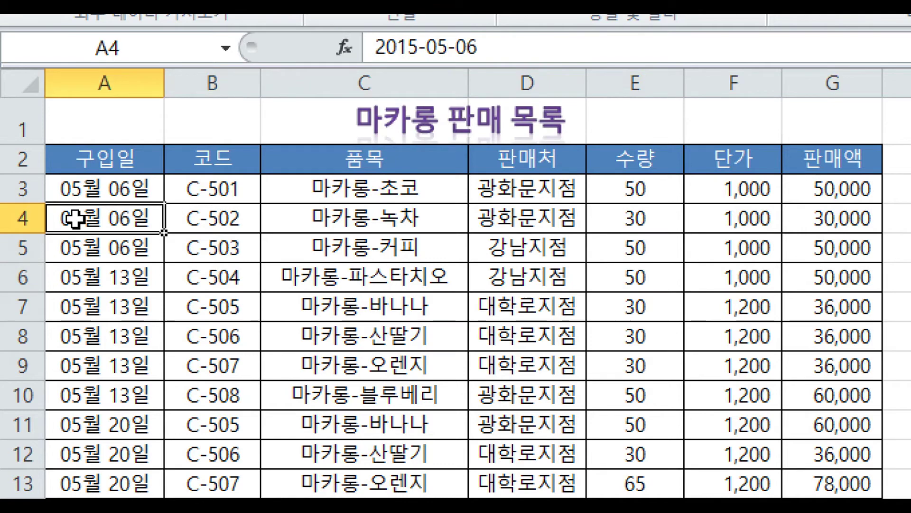
- Create a pivot table from the 마카롱 판매 목록 range A2:G17, placed on the existing 5월 worksheet at cell I2
{"action": "left_click", "coordinate": [187, 303]}
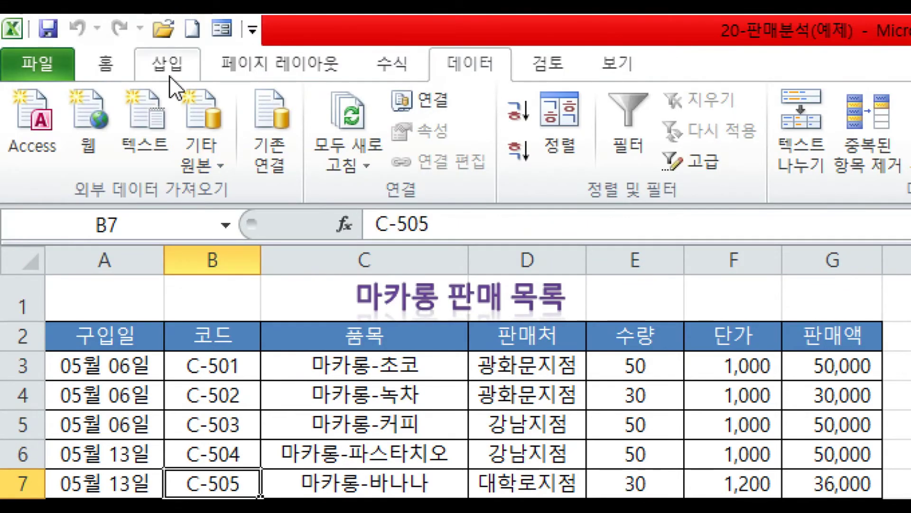
{"action": "left_click", "coordinate": [167, 73]}
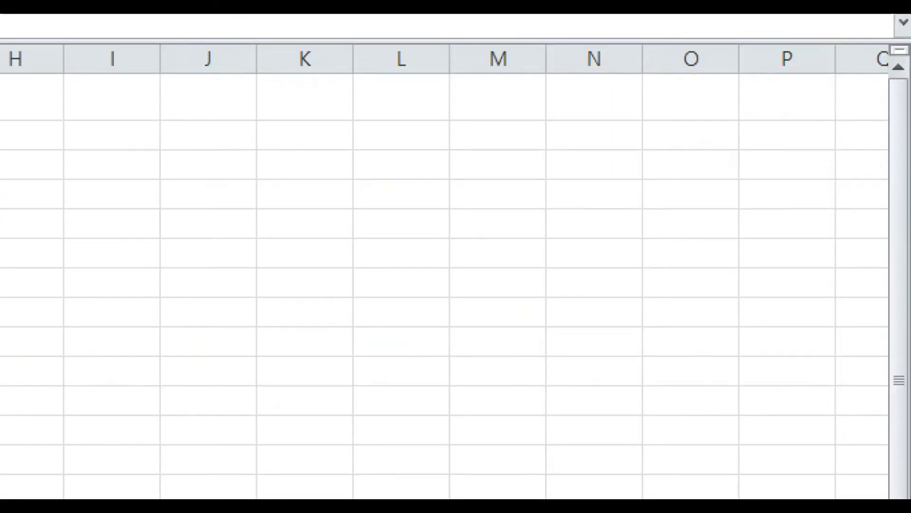
{"action": "left_click", "coordinate": [41, 113]}
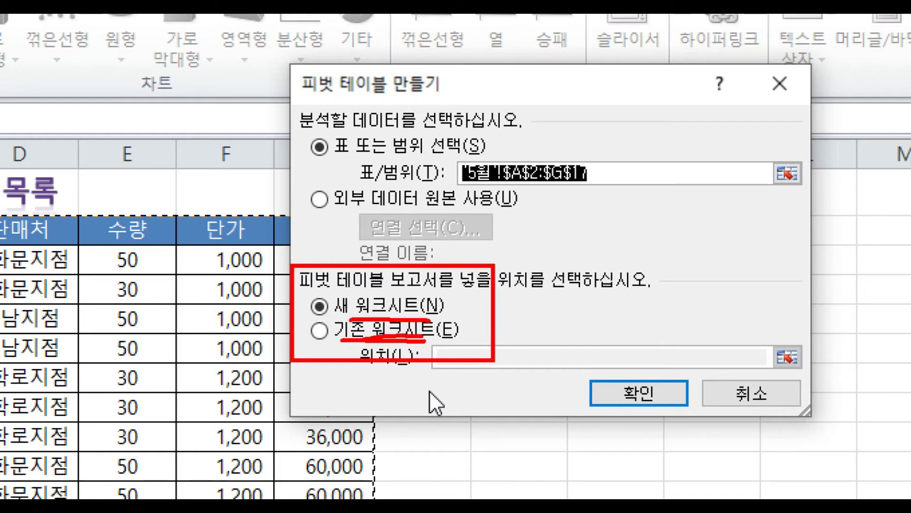
{"action": "left_click", "coordinate": [425, 332]}
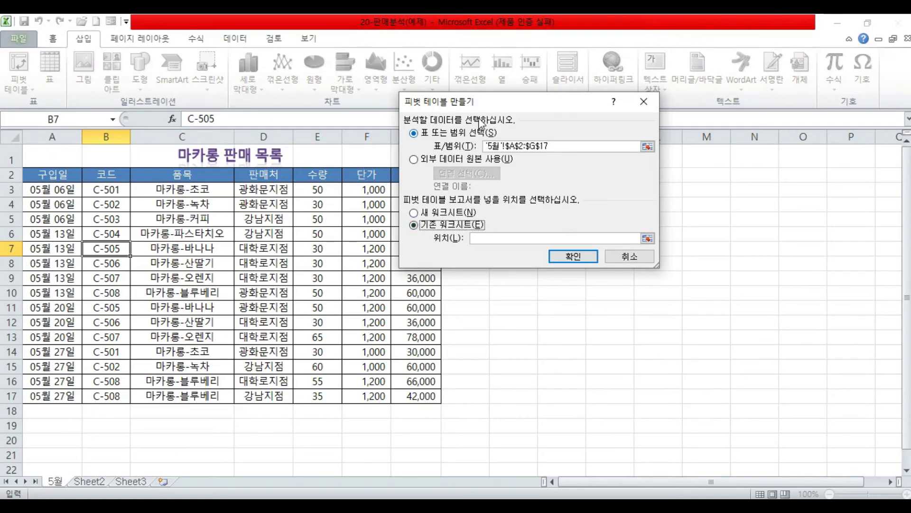
{"action": "left_click_drag", "start_coordinate": [451, 87], "coordinate": [650, 161]}
{"action": "left_click_drag", "start_coordinate": [577, 137], "coordinate": [639, 156]}
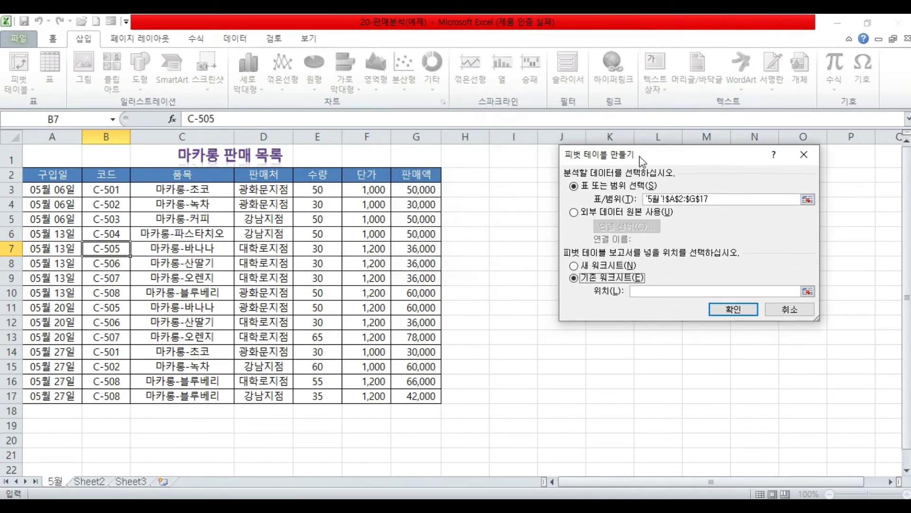
{"action": "left_click", "coordinate": [511, 172]}
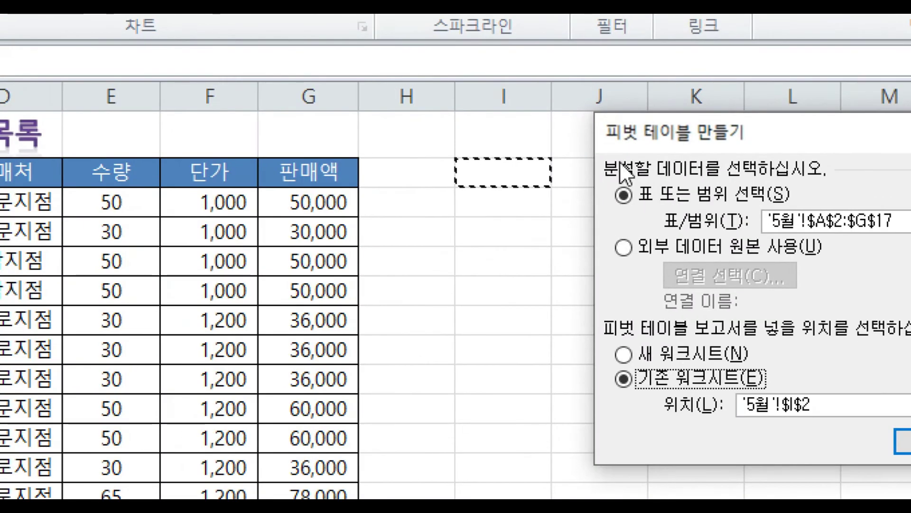
{"action": "left_click_drag", "start_coordinate": [707, 126], "coordinate": [718, 98]}
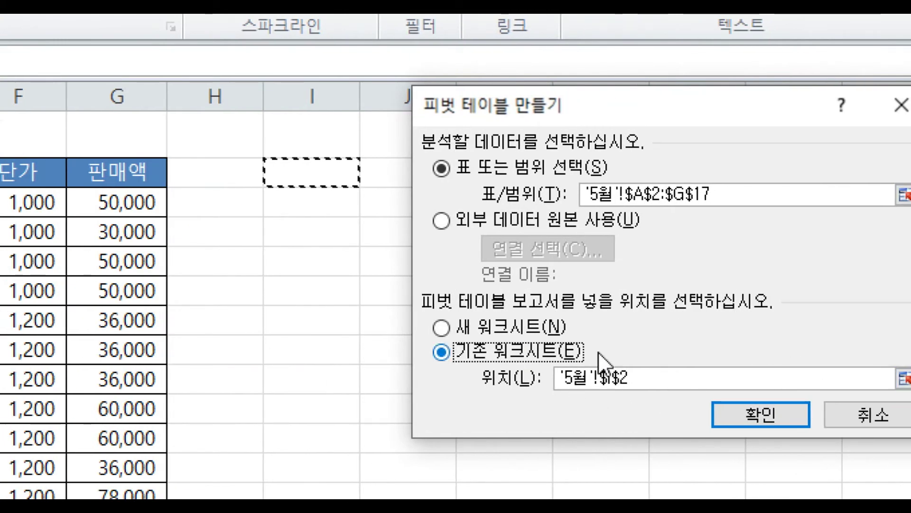
{"action": "left_click", "coordinate": [738, 416]}
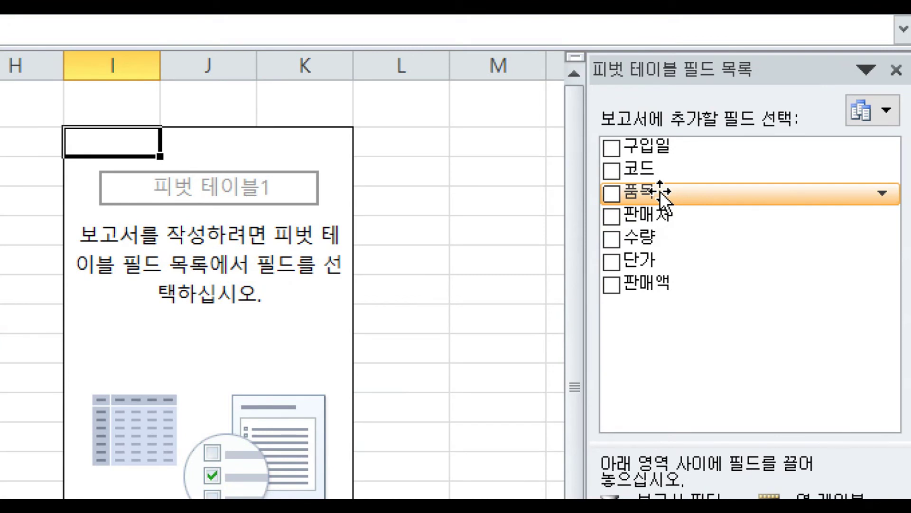
- Lay out the pivot table with 품목 as row labels, 판매처 as column labels and 수량 as values
{"action": "left_click_drag", "start_coordinate": [659, 190], "coordinate": [638, 458]}
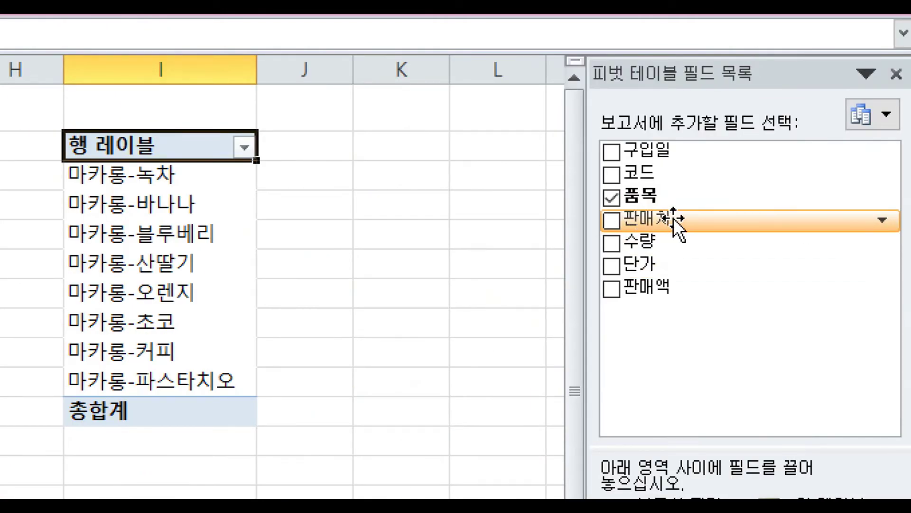
{"action": "left_click_drag", "start_coordinate": [675, 220], "coordinate": [826, 512]}
{"action": "left_click_drag", "start_coordinate": [826, 393], "coordinate": [827, 393]}
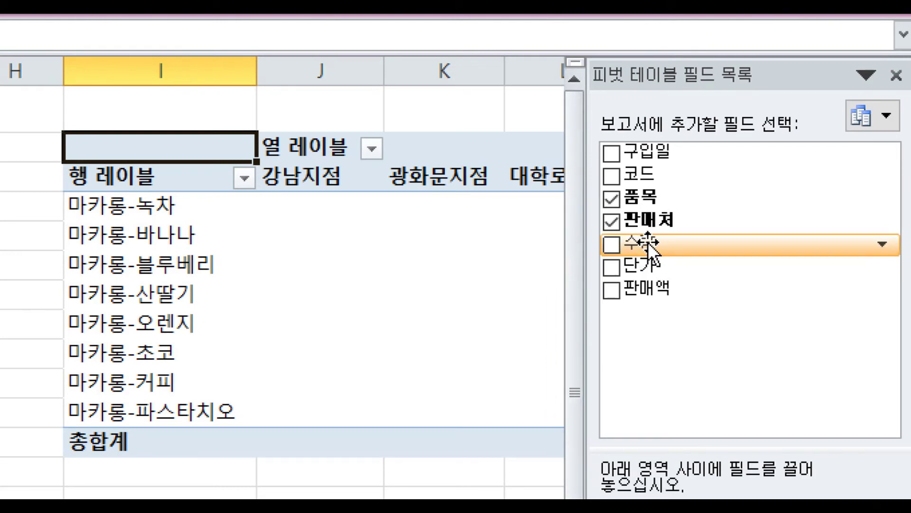
{"action": "left_click_drag", "start_coordinate": [647, 243], "coordinate": [833, 512]}
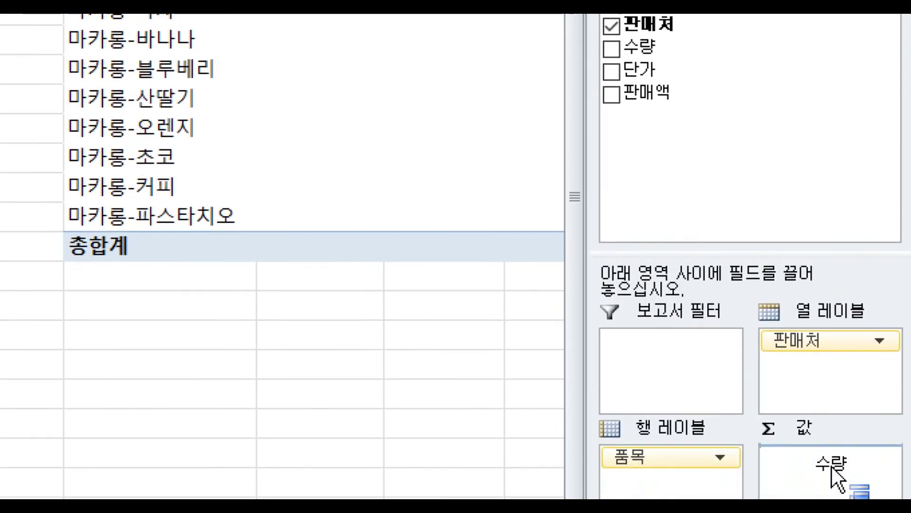
{"action": "left_click_drag", "start_coordinate": [833, 467], "coordinate": [812, 479]}
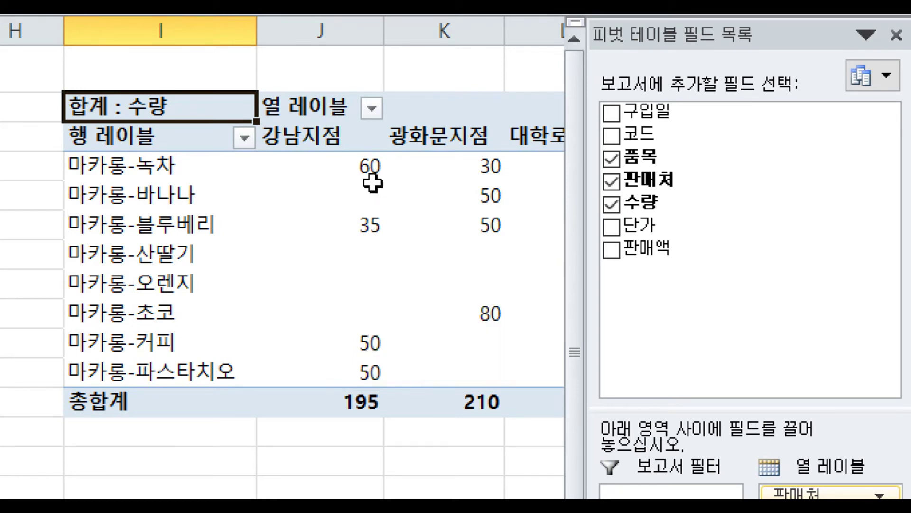
- Change the summary calculation of the 수량 value field to 개수
{"action": "mouse_move", "coordinate": [369, 170]}
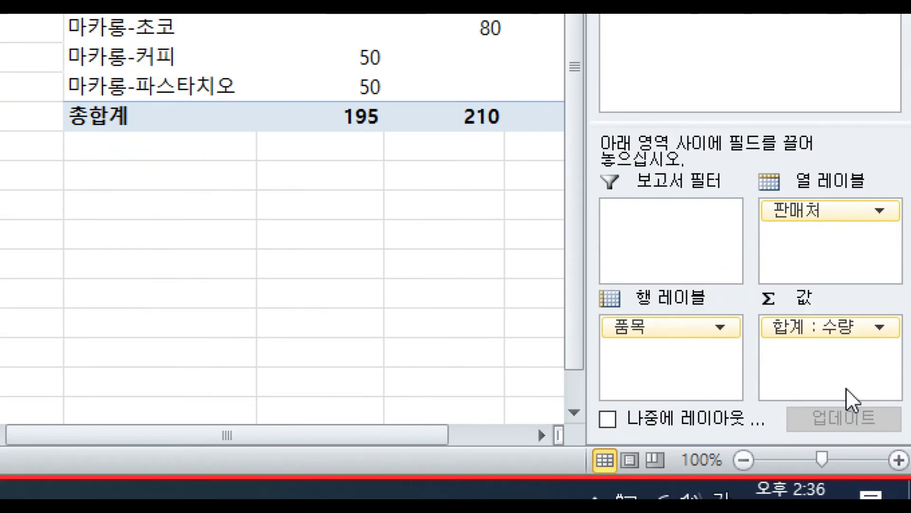
{"action": "left_click", "coordinate": [821, 326]}
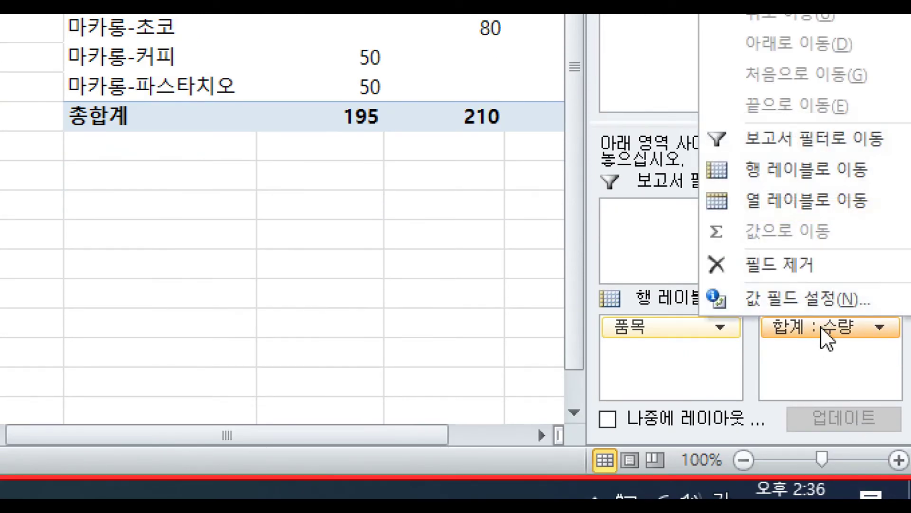
{"action": "left_click", "coordinate": [804, 306]}
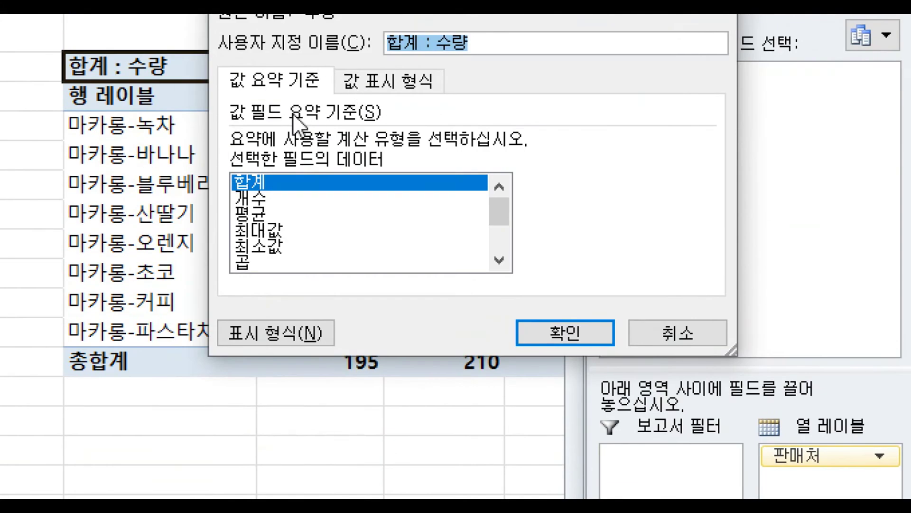
{"action": "left_click", "coordinate": [258, 201]}
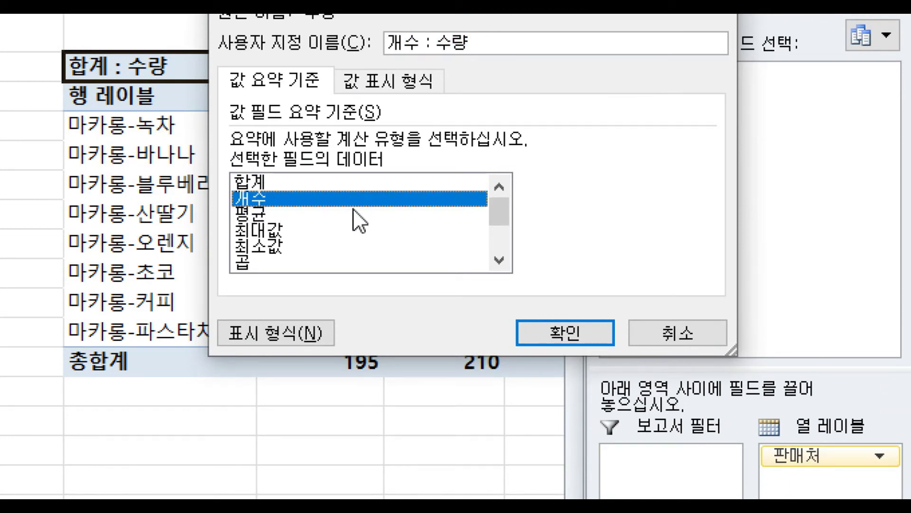
{"action": "left_click", "coordinate": [543, 335]}
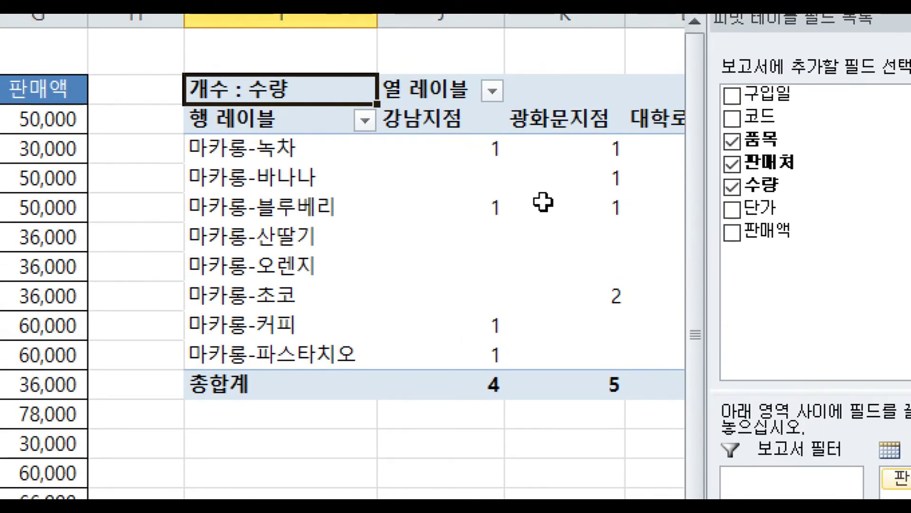
{"action": "mouse_move", "coordinate": [544, 201]}
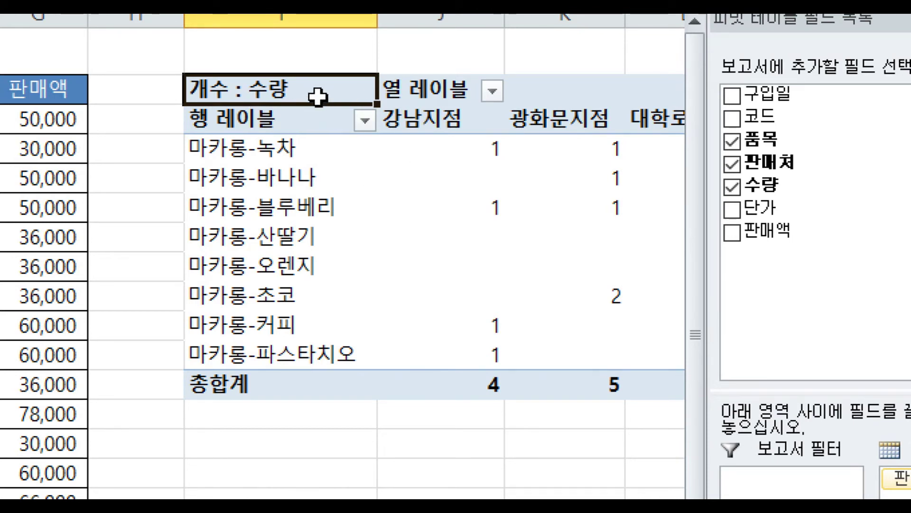
- Apply the red outlined pivot table style from the second row of the 밝게 group
{"action": "left_click", "coordinate": [360, 198]}
{"action": "left_click", "coordinate": [299, 147]}
{"action": "left_click", "coordinate": [294, 95]}
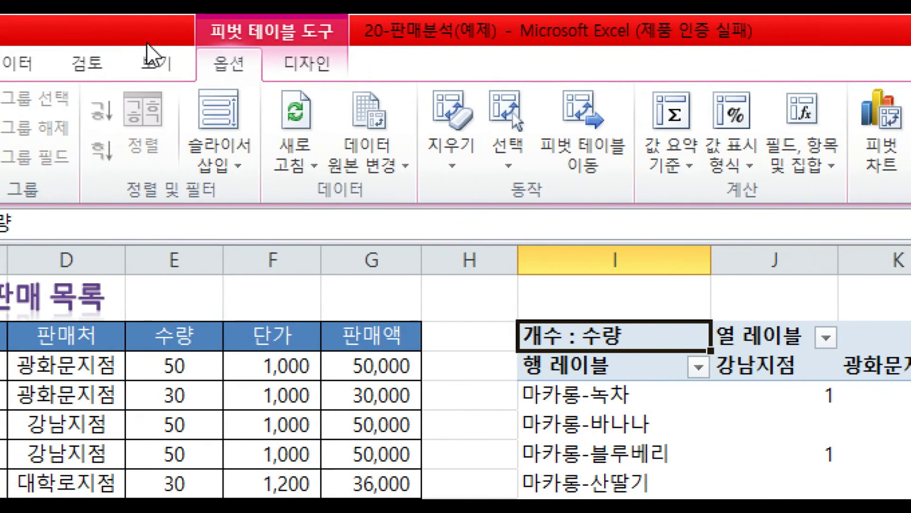
{"action": "left_click", "coordinate": [313, 67]}
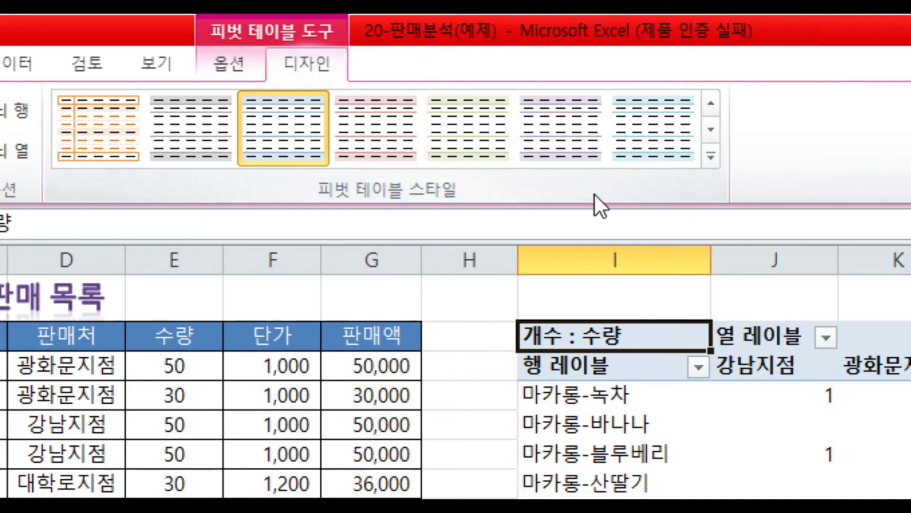
{"action": "left_click", "coordinate": [711, 157]}
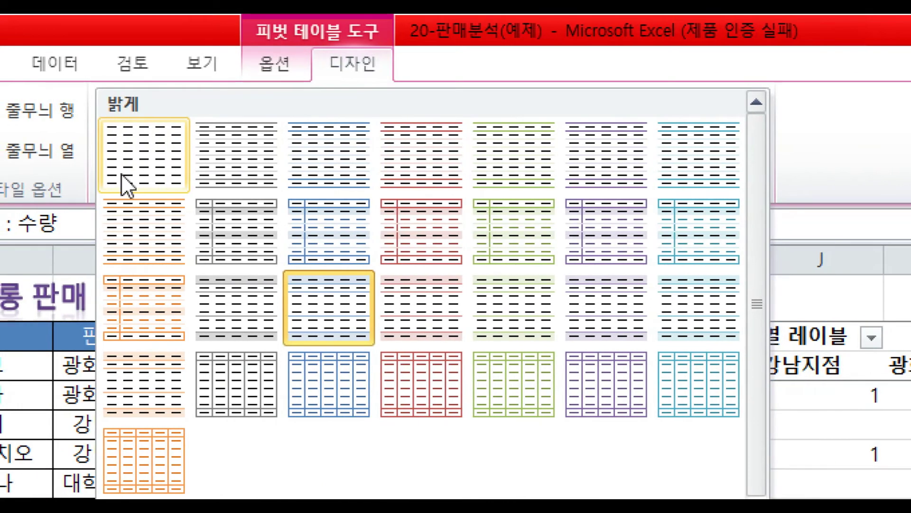
{"action": "left_click", "coordinate": [435, 223]}
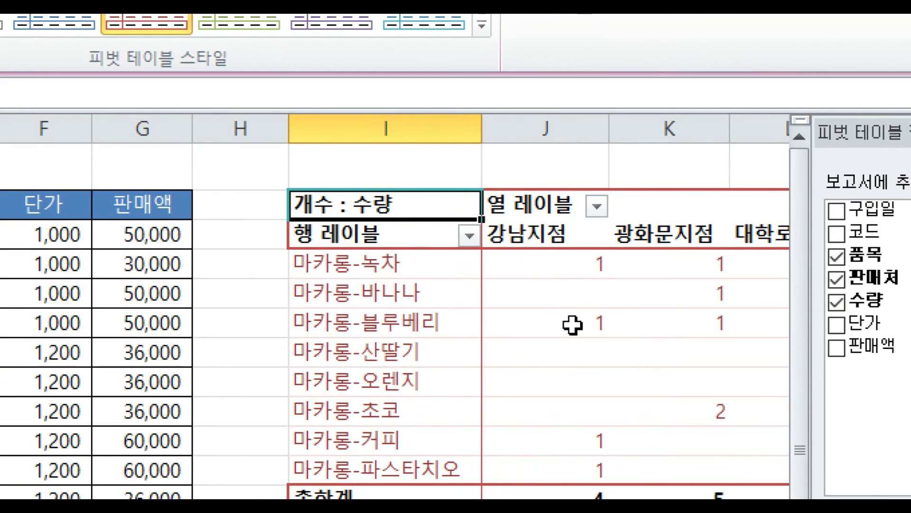
- Try to enter 0 directly in the pivot table's empty 강남지점 cell for 마카롱-바나나
{"action": "left_click", "coordinate": [588, 293]}
{"action": "left_click", "coordinate": [620, 296]}
{"action": "left_click", "coordinate": [603, 353]}
{"action": "left_click", "coordinate": [698, 355]}
{"action": "left_click", "coordinate": [593, 405]}
{"action": "left_click", "coordinate": [669, 383]}
{"action": "left_click", "coordinate": [603, 352]}
{"action": "left_click", "coordinate": [670, 351]}
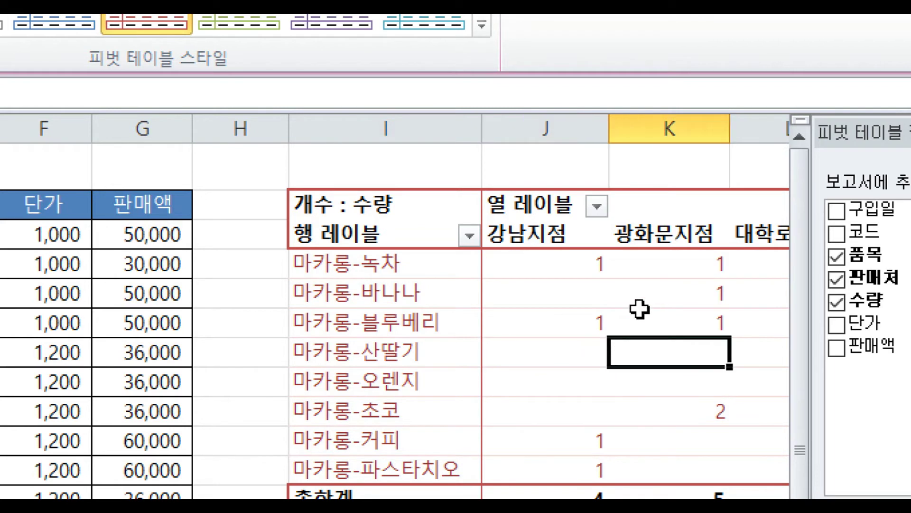
{"action": "left_click", "coordinate": [613, 294]}
{"action": "left_click", "coordinate": [568, 297]}
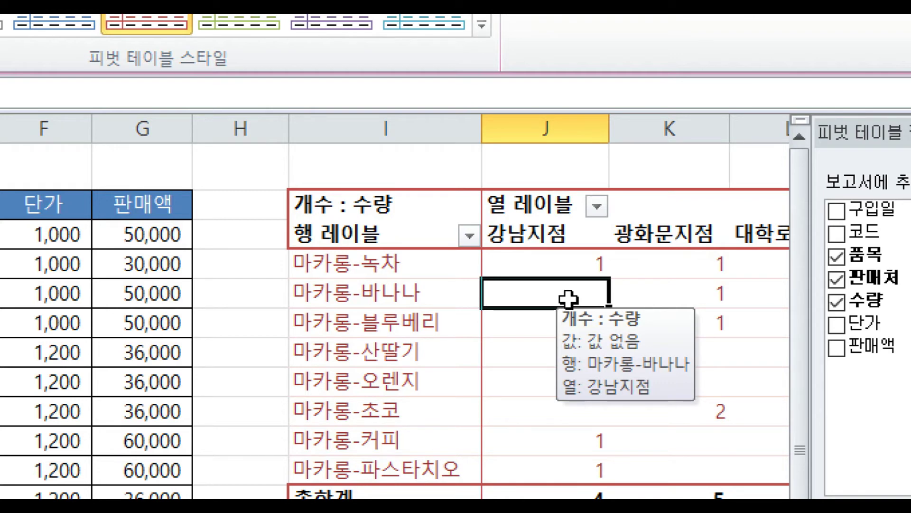
{"action": "type", "text": "0"}
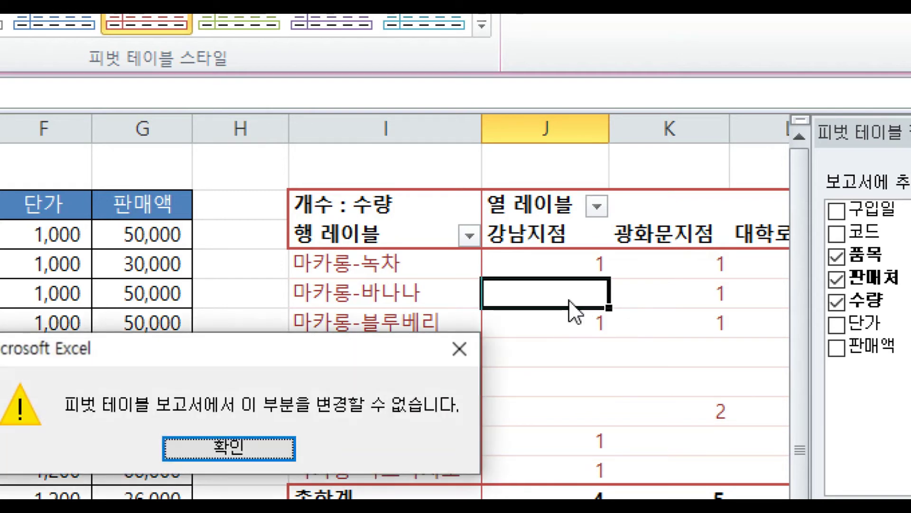
{"action": "key", "text": "Return"}
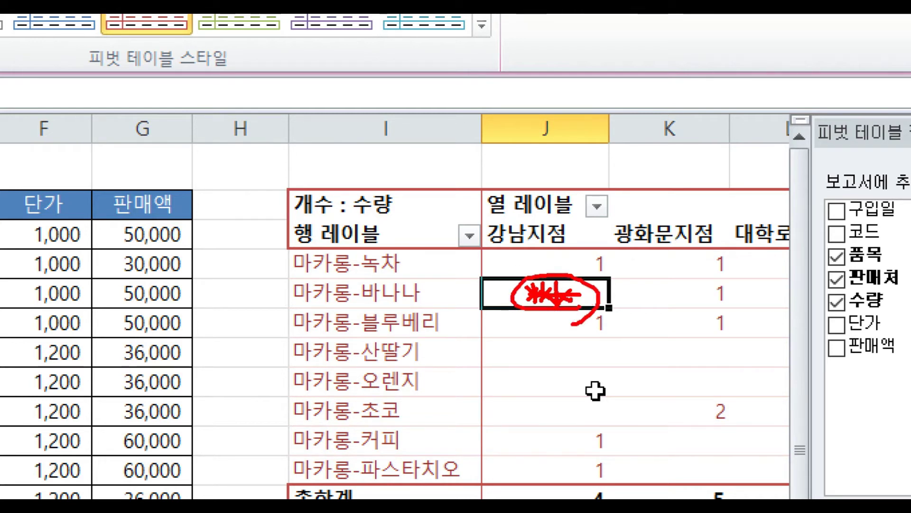
- Set the pivot table options to show *** in empty cells (빈 셀 표시)
{"action": "left_click", "coordinate": [579, 295]}
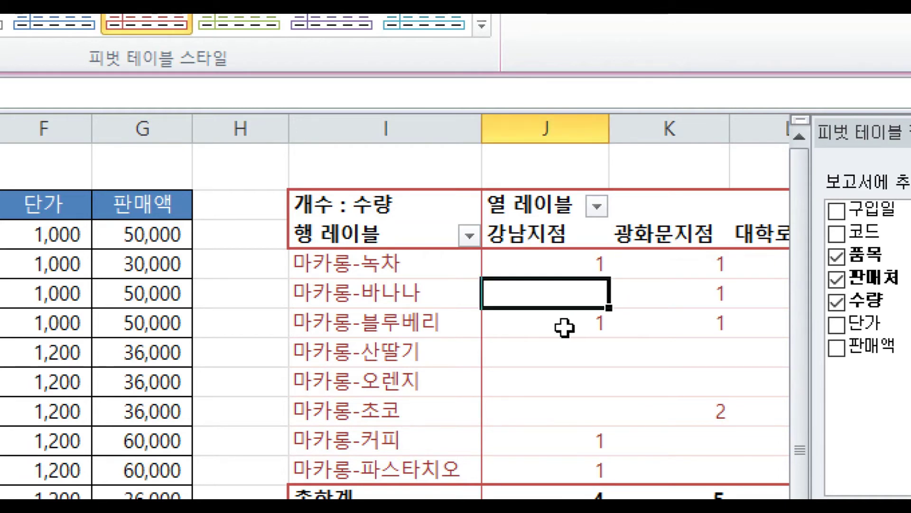
{"action": "left_click", "coordinate": [541, 354]}
{"action": "left_click", "coordinate": [506, 285]}
{"action": "left_click", "coordinate": [541, 350]}
{"action": "left_click", "coordinate": [413, 326]}
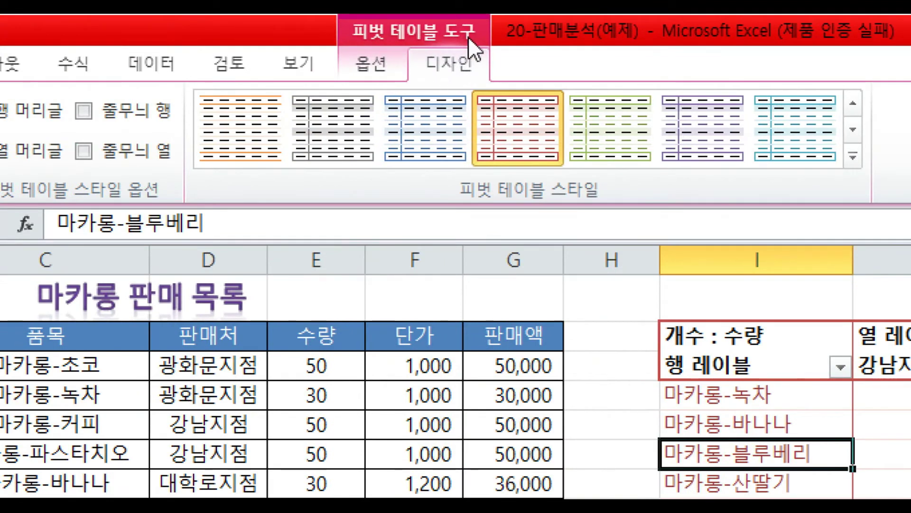
{"action": "left_click", "coordinate": [364, 69]}
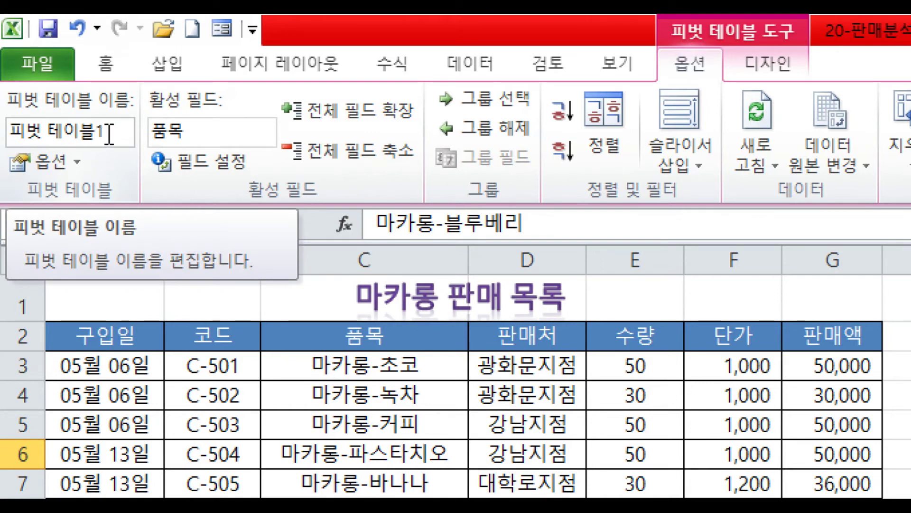
{"action": "left_click", "coordinate": [35, 161]}
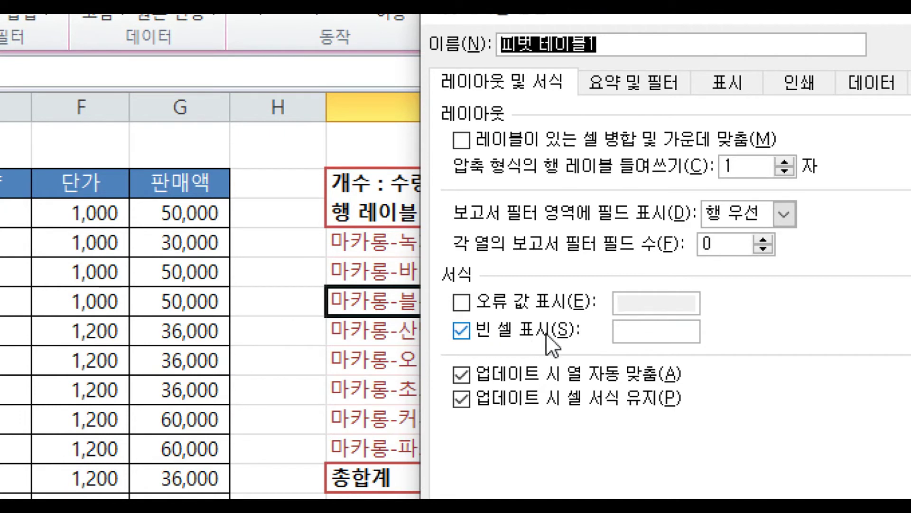
{"action": "left_click", "coordinate": [647, 331]}
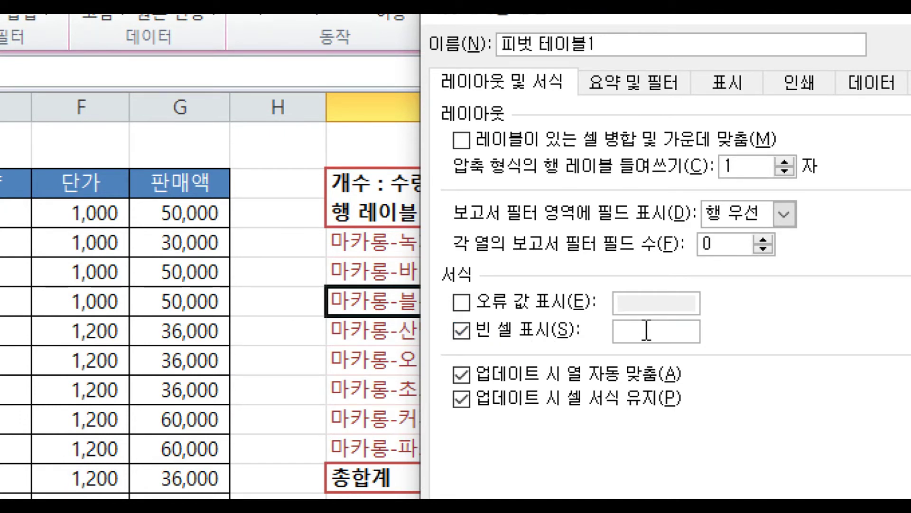
{"action": "type", "text": "***"}
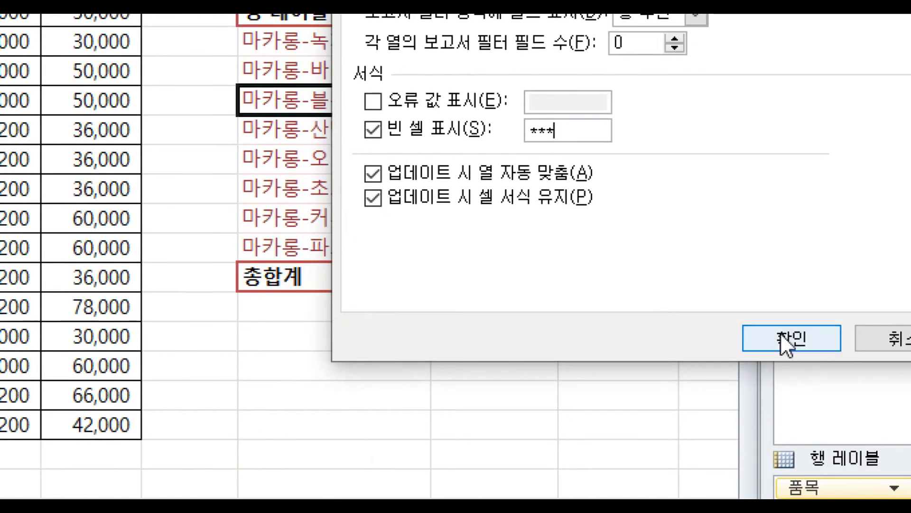
{"action": "left_click", "coordinate": [782, 335]}
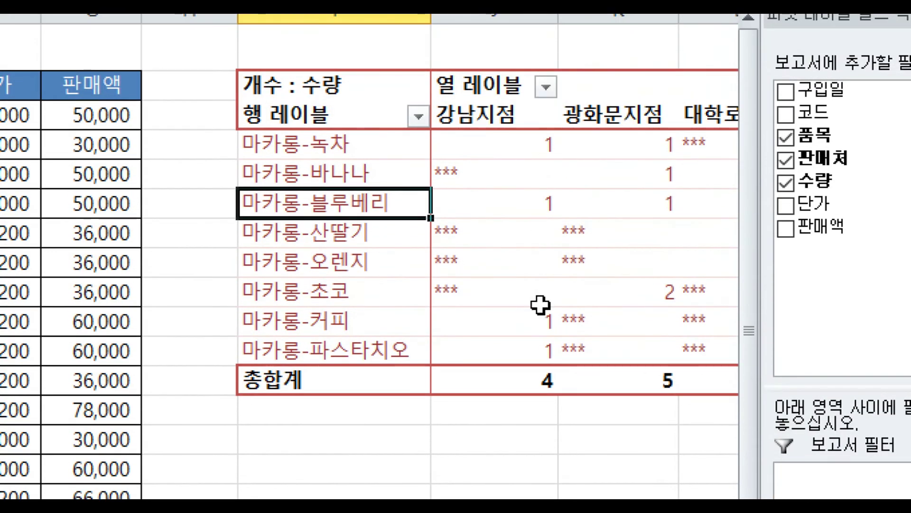
- Narrow column H, the empty column between the sales table and the pivot table
{"action": "mouse_move", "coordinate": [541, 305]}
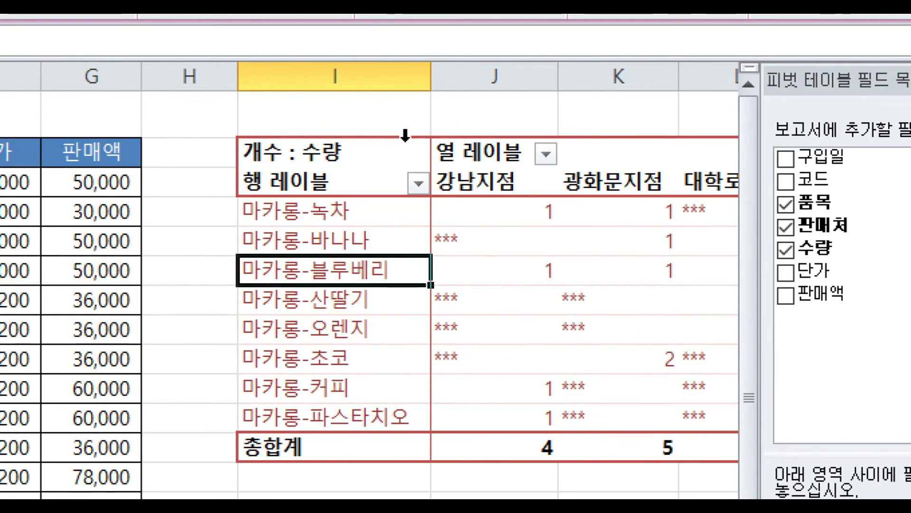
{"action": "left_click_drag", "start_coordinate": [238, 77], "coordinate": [169, 90]}
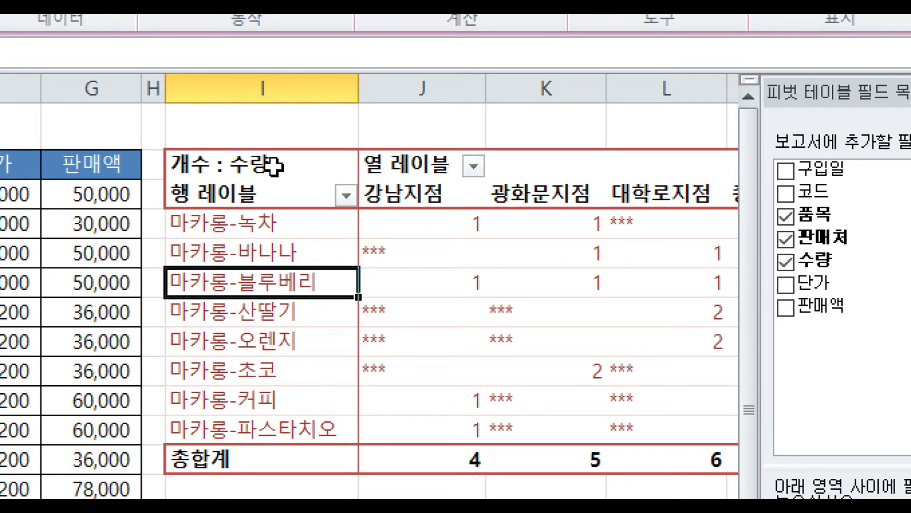
- Center-align all cells of the pivot table, from the 개수 : 수량 header through the 총합계 row
{"action": "left_click_drag", "start_coordinate": [274, 164], "coordinate": [571, 458]}
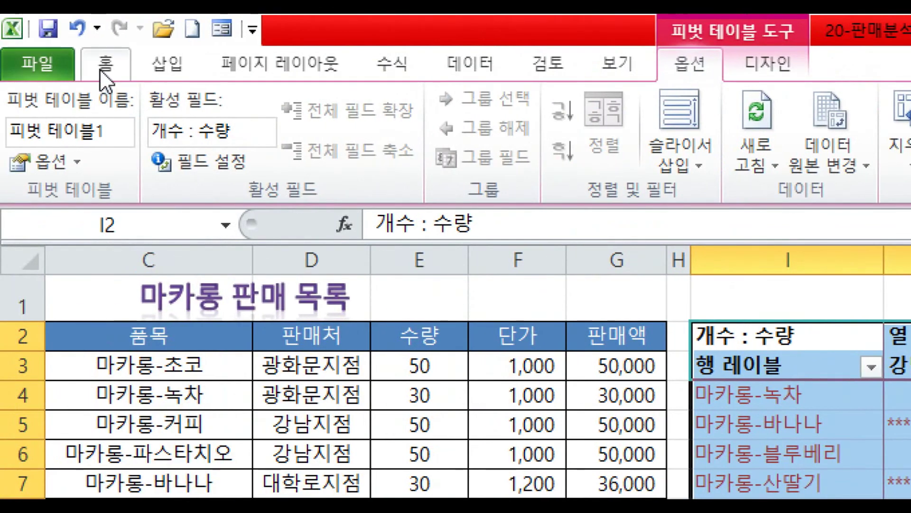
{"action": "left_click", "coordinate": [99, 70]}
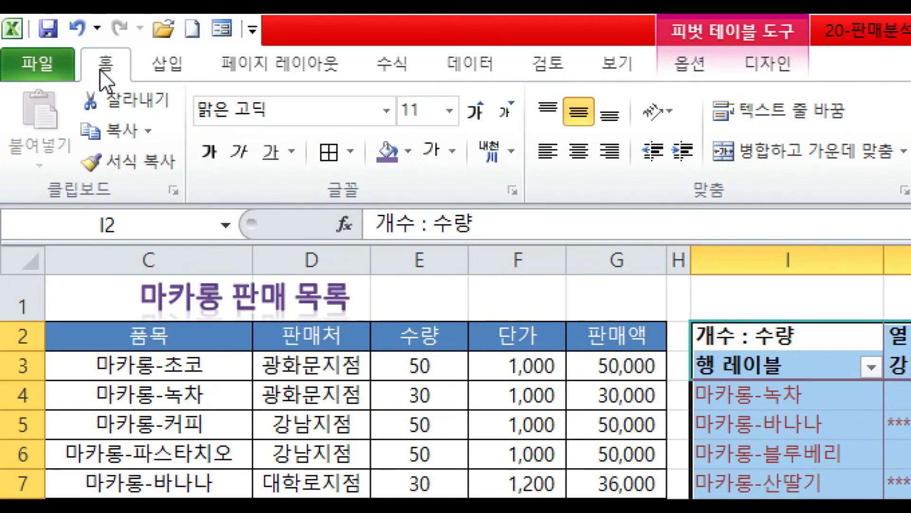
{"action": "left_click", "coordinate": [579, 147]}
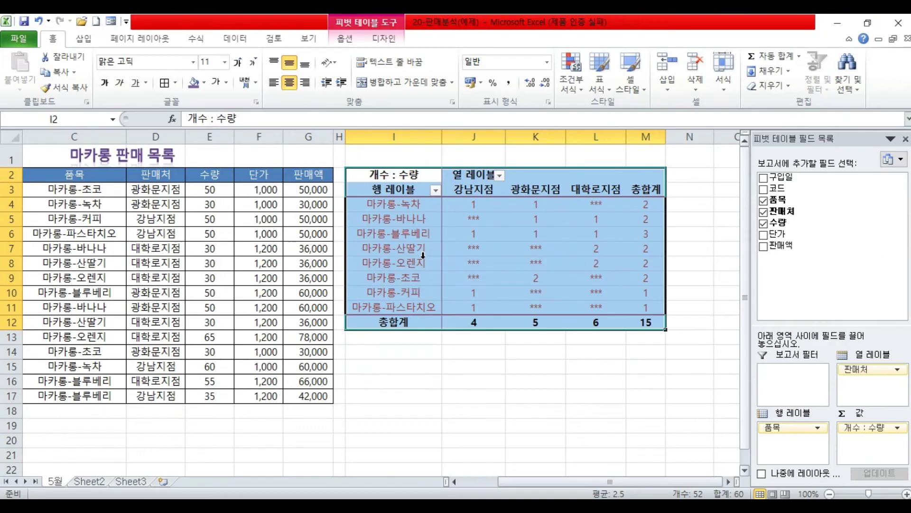
- Open the workbook 21-경시대회점수(예제) from the 1. 엑셀2010-준비 folder
{"action": "mouse_move", "coordinate": [524, 222]}
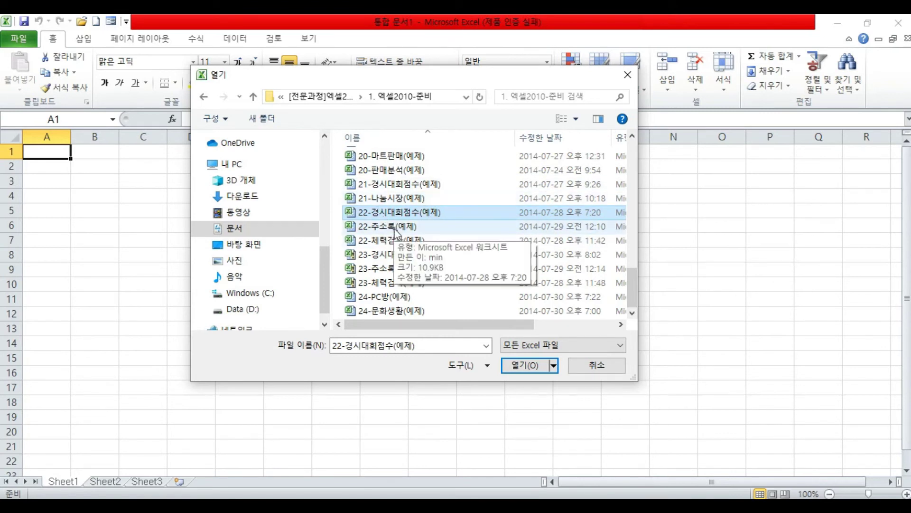
{"action": "left_click", "coordinate": [382, 186]}
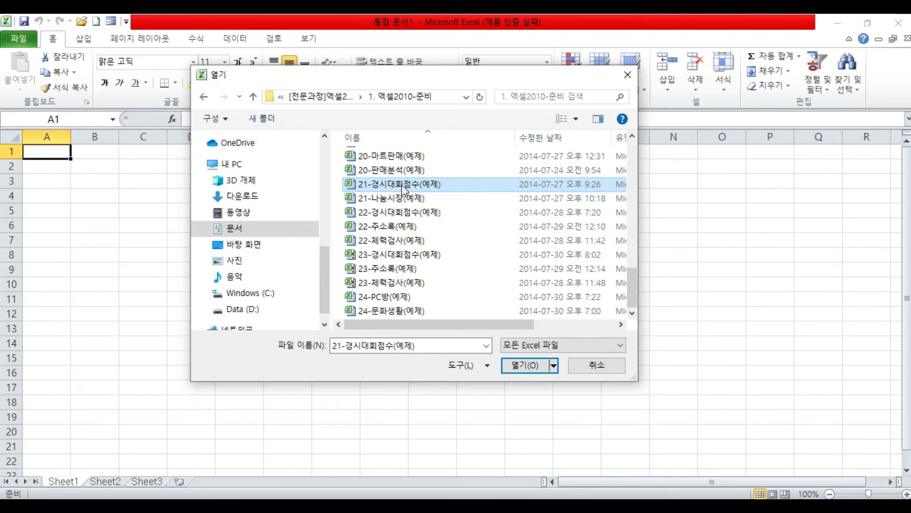
{"action": "double_click", "coordinate": [404, 186]}
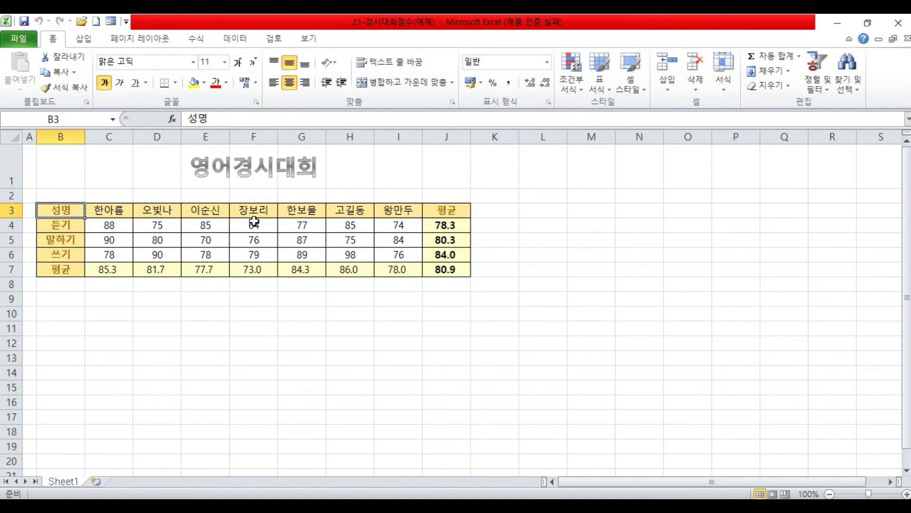
- Set up a Goal Seek (목표값 찾기) on the 듣기 average in J4 with a target value of 80
{"action": "left_click", "coordinate": [458, 225]}
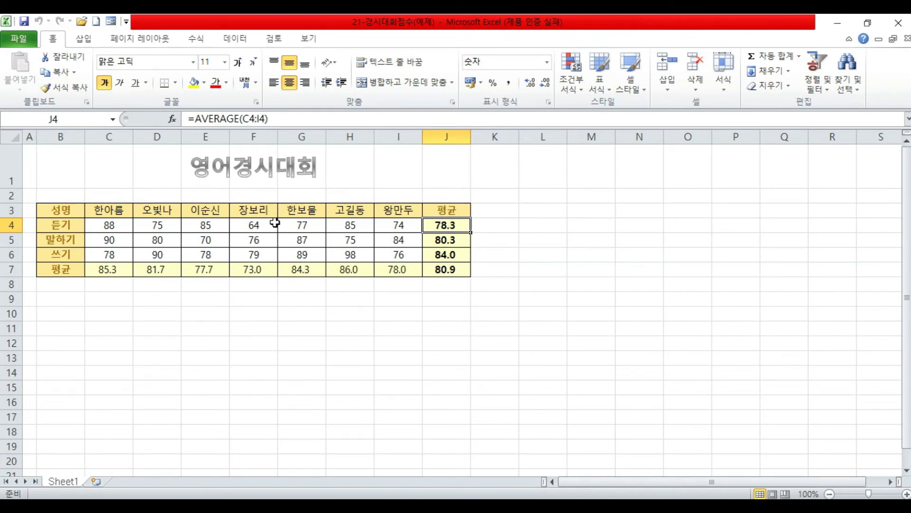
{"action": "left_click", "coordinate": [269, 224]}
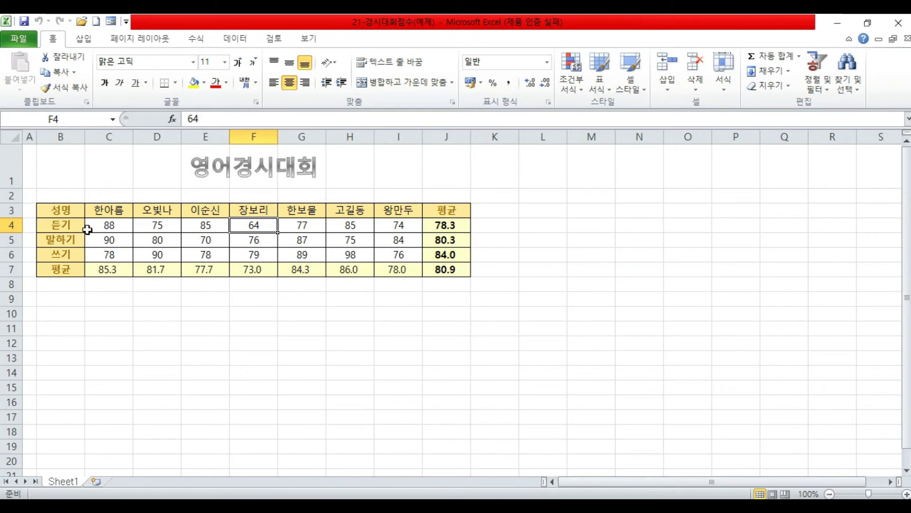
{"action": "left_click", "coordinate": [458, 229]}
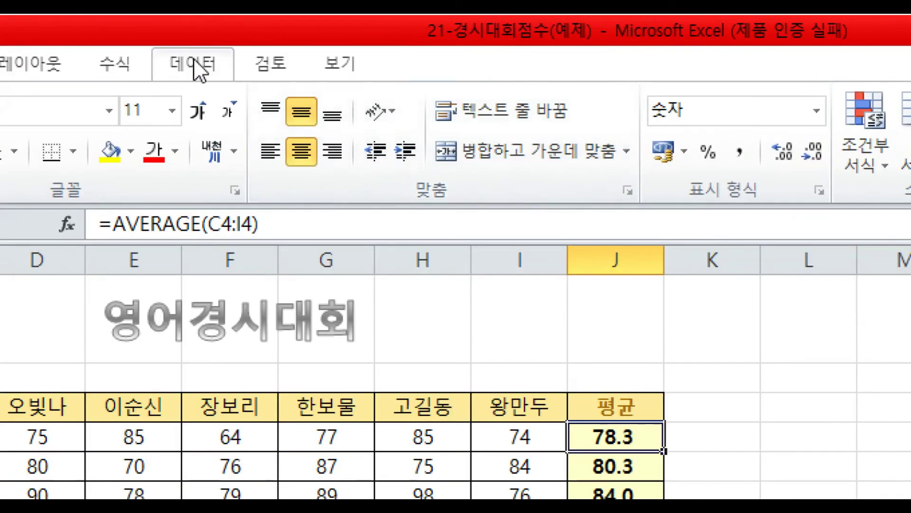
{"action": "left_click", "coordinate": [235, 39]}
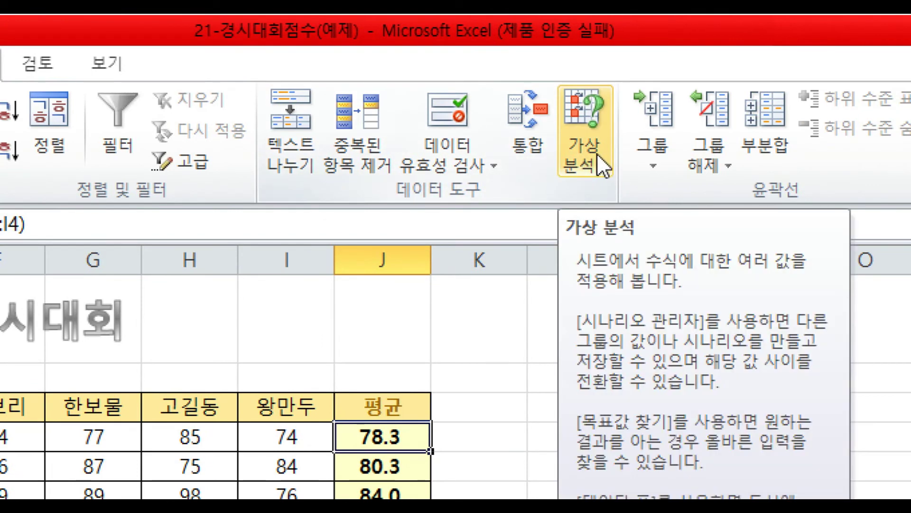
{"action": "left_click", "coordinate": [600, 153]}
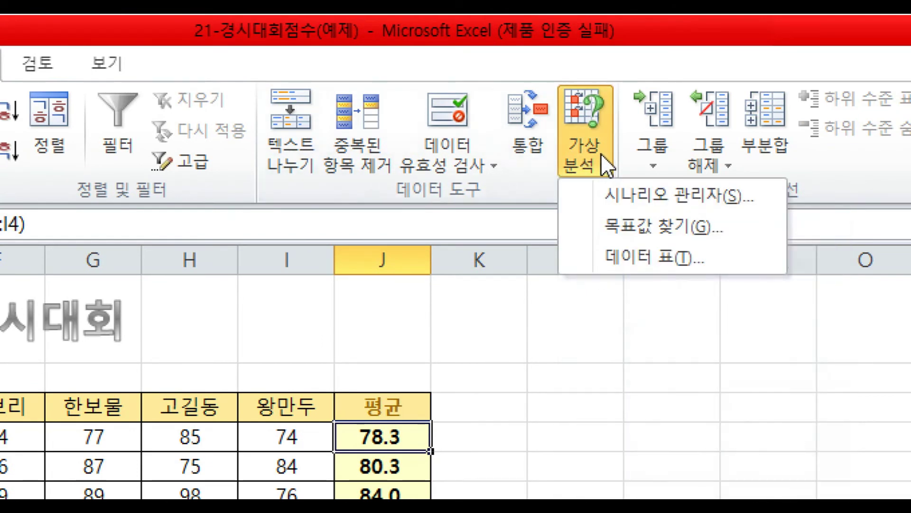
{"action": "left_click", "coordinate": [610, 230]}
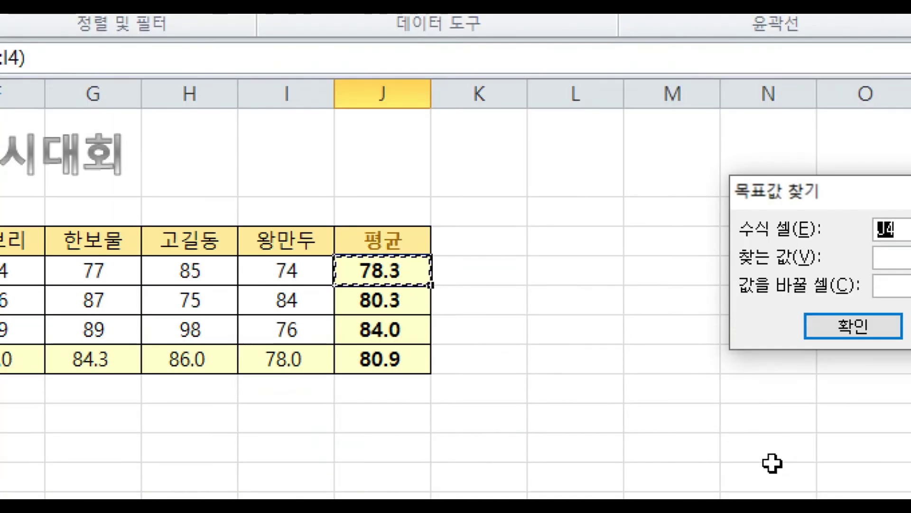
{"action": "left_click_drag", "start_coordinate": [795, 190], "coordinate": [547, 185]}
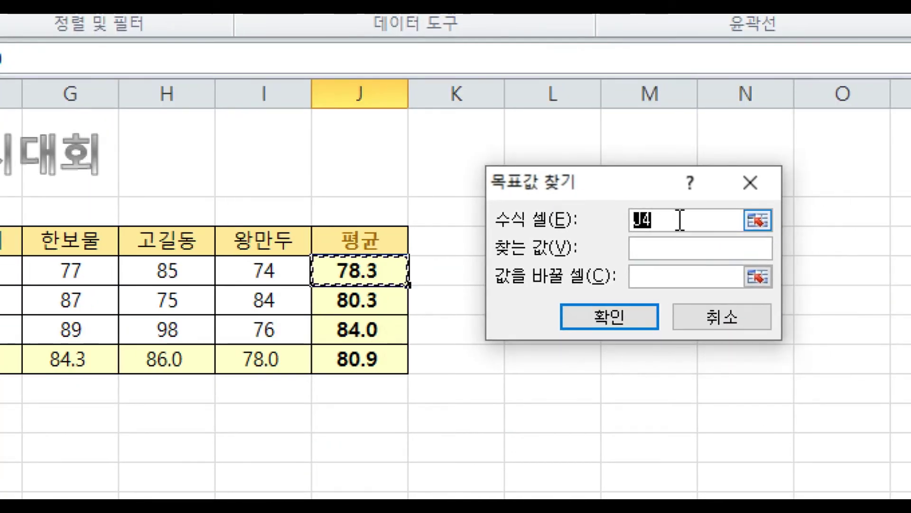
{"action": "left_click", "coordinate": [661, 248]}
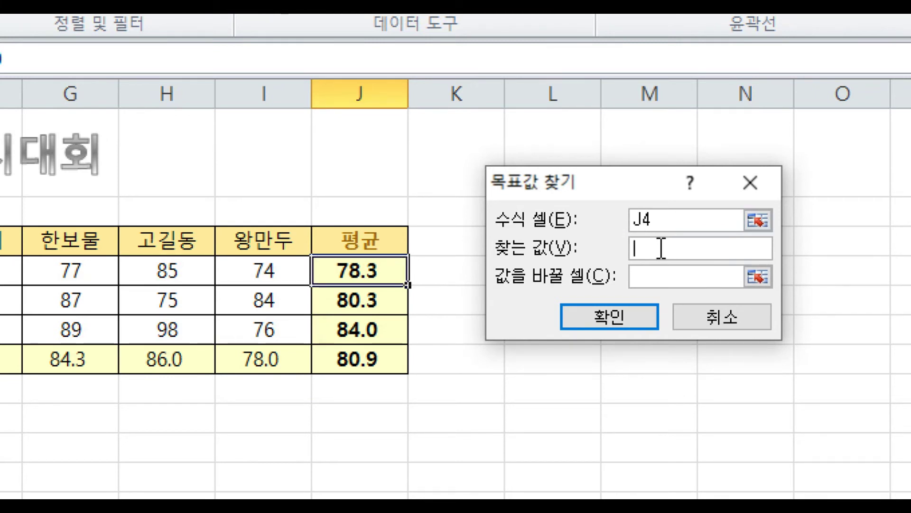
{"action": "type", "text": "80"}
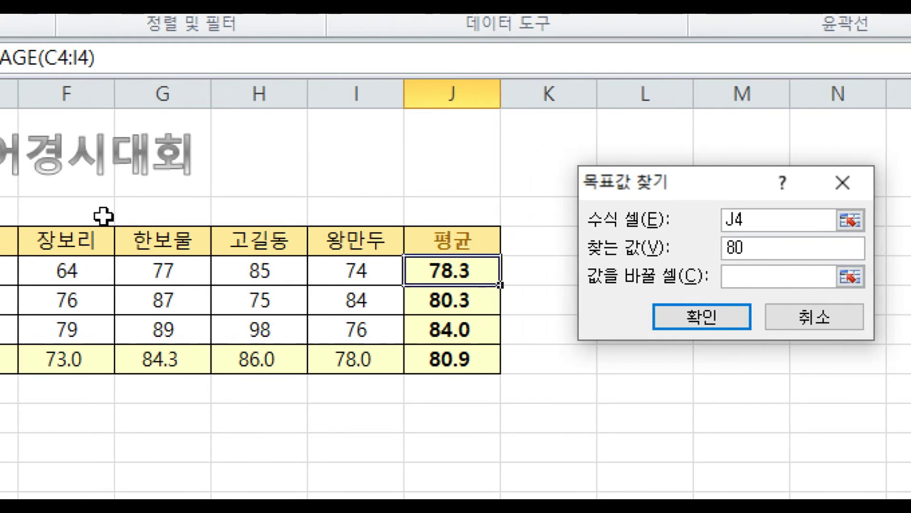
- Use the 듣기 score in F4 as the changing cell, run the Goal Seek and accept its result
{"action": "left_click", "coordinate": [160, 270]}
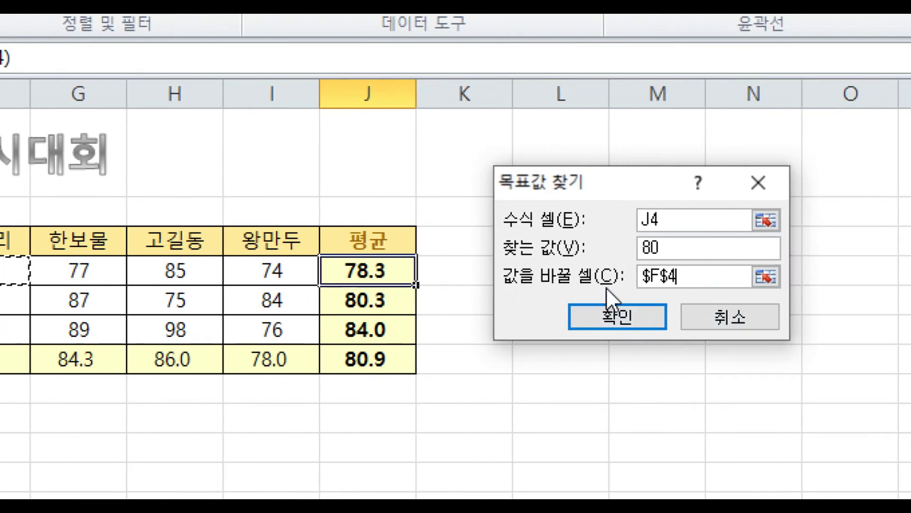
{"action": "left_click", "coordinate": [622, 312]}
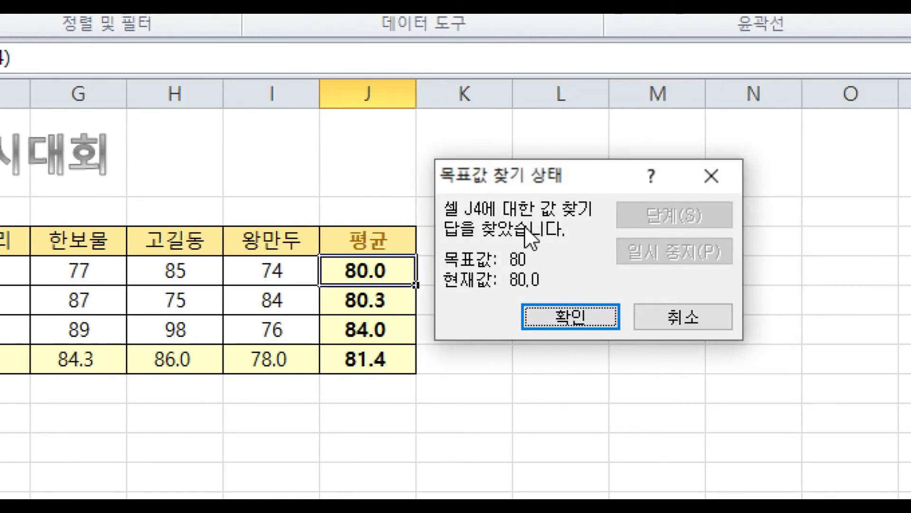
{"action": "left_click", "coordinate": [551, 313]}
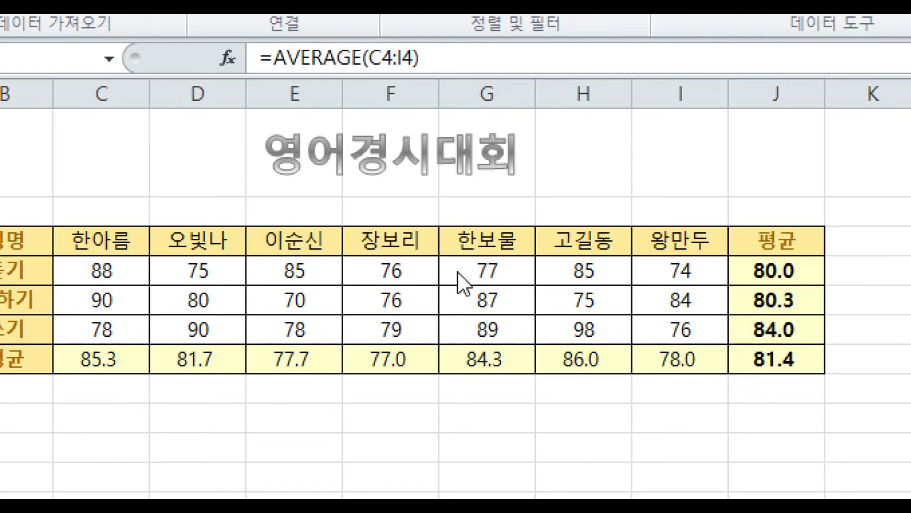
{"action": "left_click", "coordinate": [718, 312]}
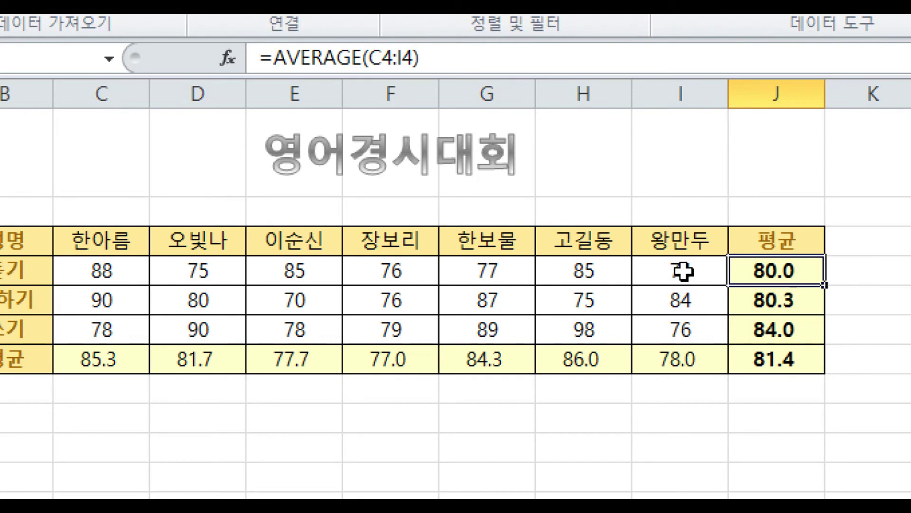
- Add a scenario for cell I4 in the Scenario Manager, named with the column I student's name followed by 의 듣기점수
{"action": "left_click", "coordinate": [692, 271]}
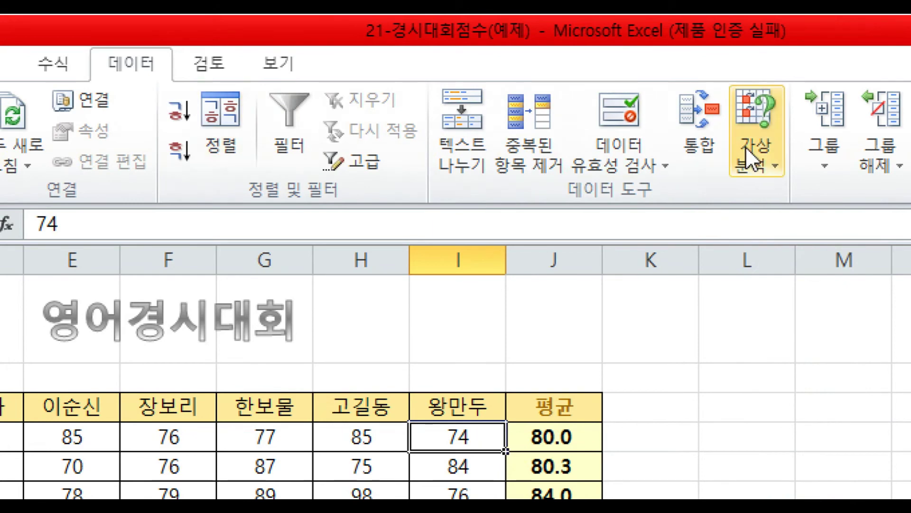
{"action": "left_click", "coordinate": [754, 159]}
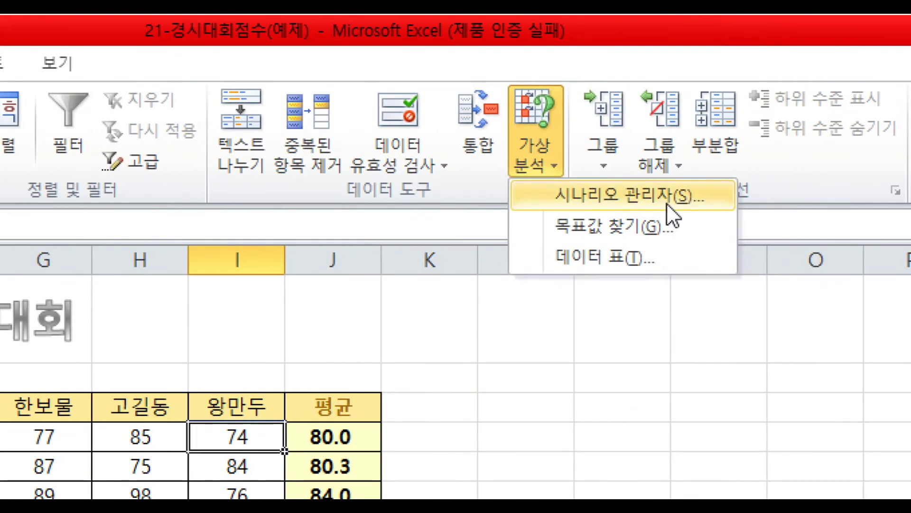
{"action": "left_click", "coordinate": [667, 204]}
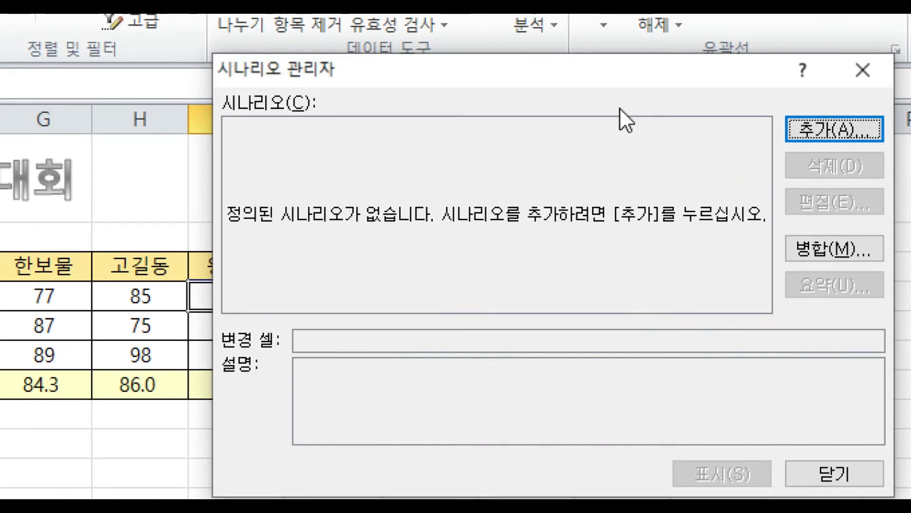
{"action": "left_click", "coordinate": [798, 132]}
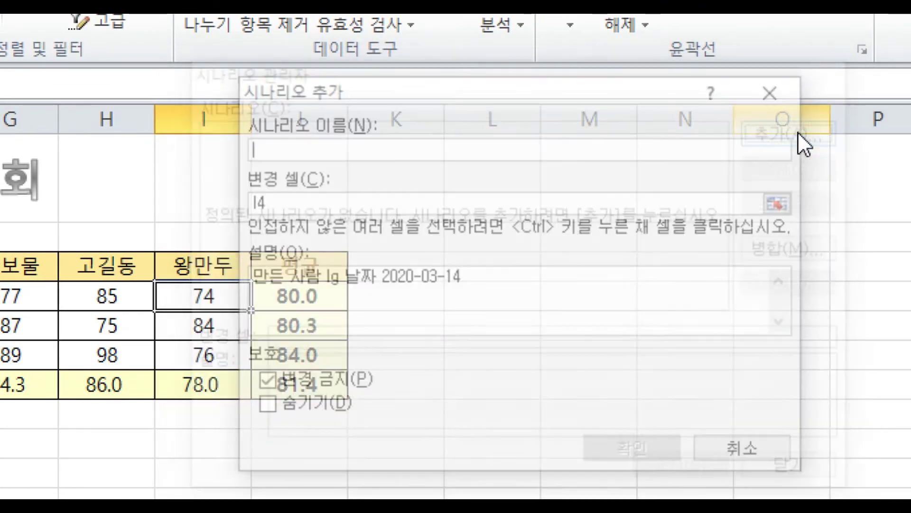
{"action": "type", "text": "ㅇ"}
{"action": "key", "text": "BackSpace"}
{"action": "type", "text": "왕만두의"}
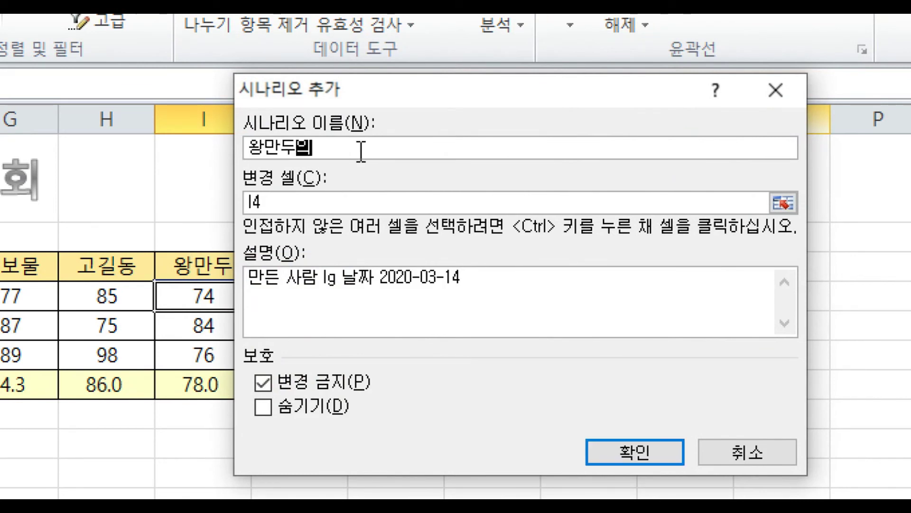
{"action": "type", "text": " 듣기점수"}
{"action": "left_click_drag", "start_coordinate": [386, 93], "coordinate": [439, 136]}
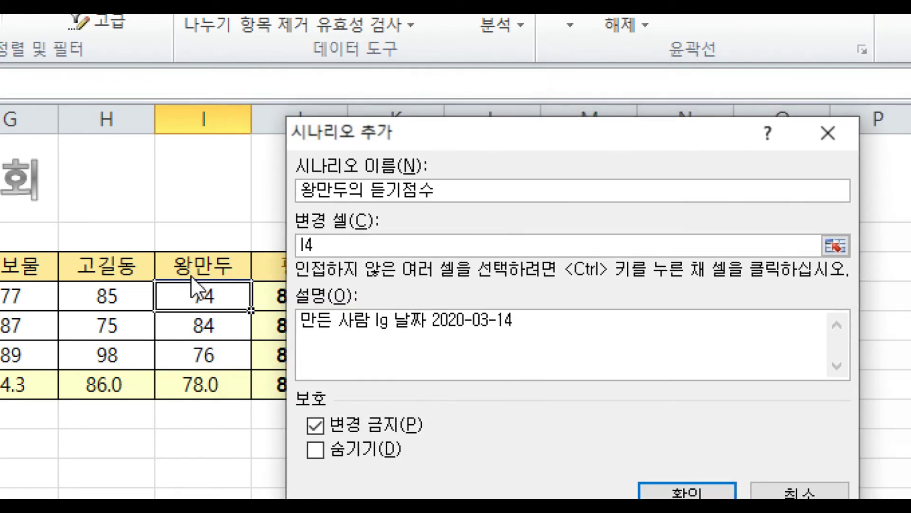
- Keep I4 as the 듣기점수 scenario's changing cell, give it the value 85 and add the scenario
{"action": "left_click", "coordinate": [336, 244]}
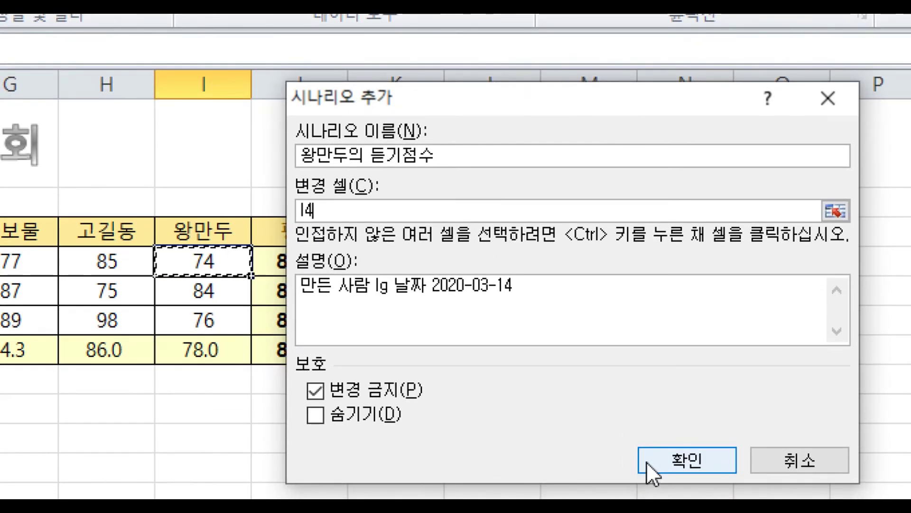
{"action": "left_click", "coordinate": [647, 461]}
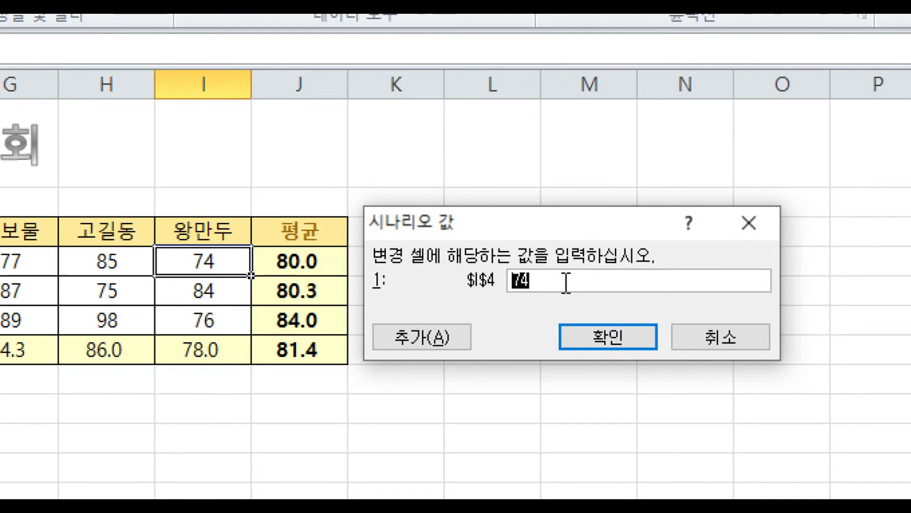
{"action": "type", "text": "85"}
{"action": "left_click", "coordinate": [434, 335]}
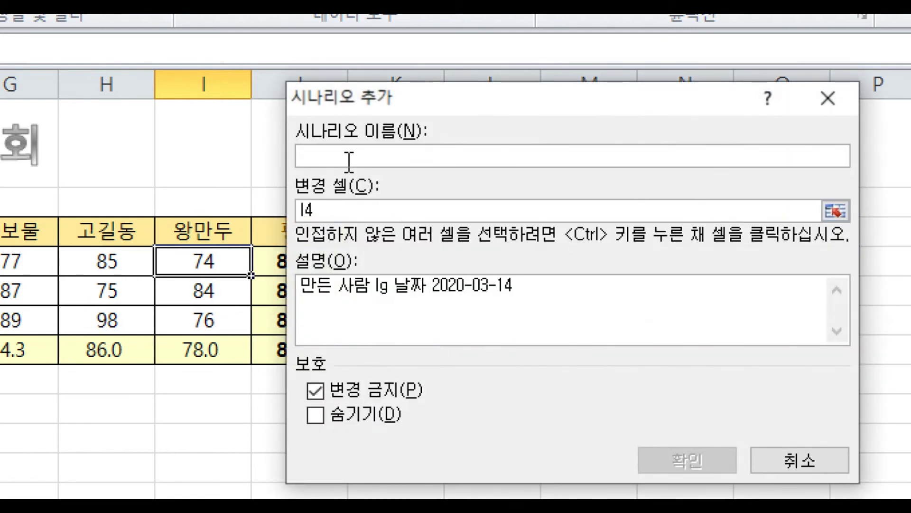
- Name the second scenario with the same student's name followed by 의 말하기점수
{"action": "type", "text": "왕"}
{"action": "type", "text": "만두의 마라ㄱ"}
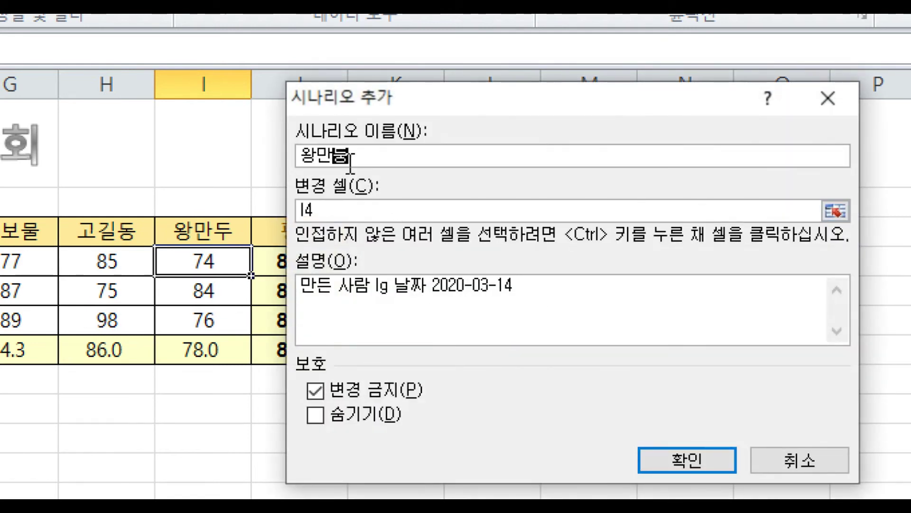
{"action": "key", "text": "BackSpace"}
{"action": "key", "text": "BackSpace"}
{"action": "key", "text": "BackSpace"}
{"action": "type", "text": "말하기점ㅅ"}
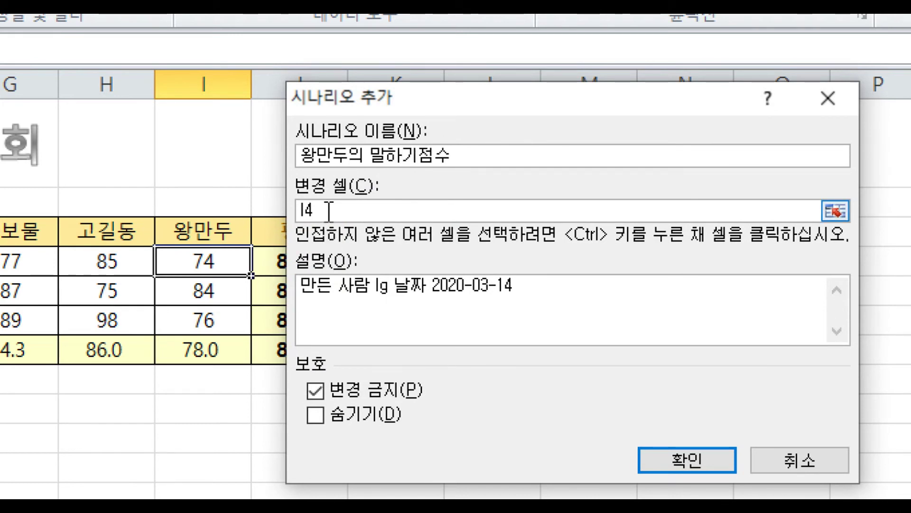
- Change the 말하기점수 scenario's changing cell to I5, give it the value 85 and add the scenario
{"action": "left_click", "coordinate": [329, 210]}
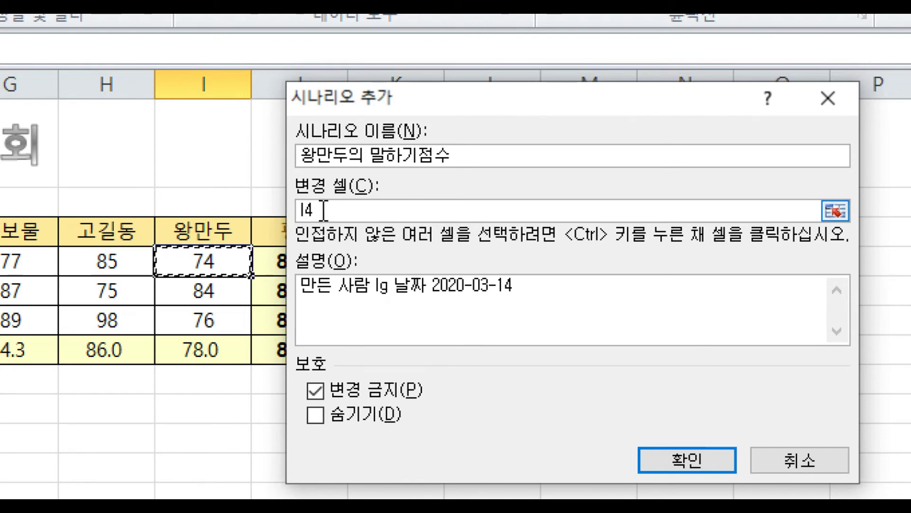
{"action": "key", "text": "BackSpace"}
{"action": "key", "text": "BackSpace"}
{"action": "left_click", "coordinate": [214, 297]}
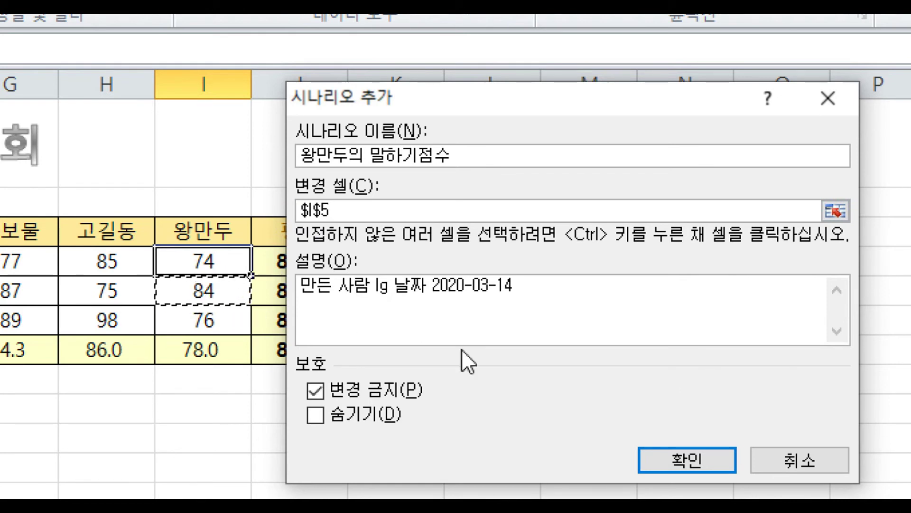
{"action": "left_click", "coordinate": [686, 465]}
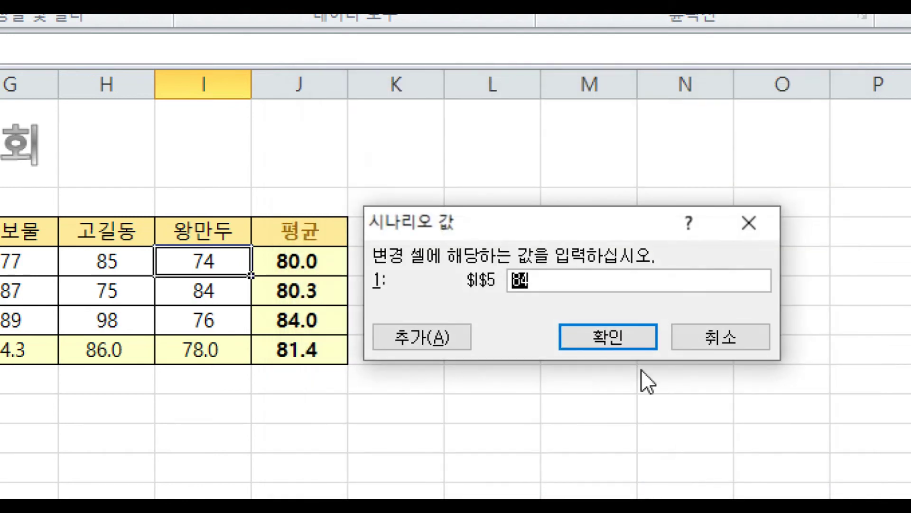
{"action": "type", "text": "85"}
{"action": "left_click", "coordinate": [419, 341]}
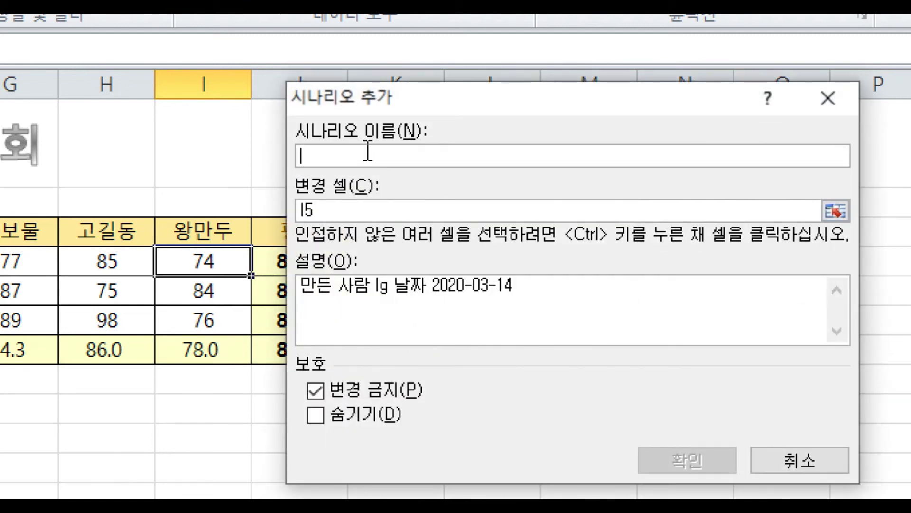
- Name the third scenario with the column I student's name followed by 의 쓰기점수
{"action": "type", "text": "왕맘ㄴ두"}
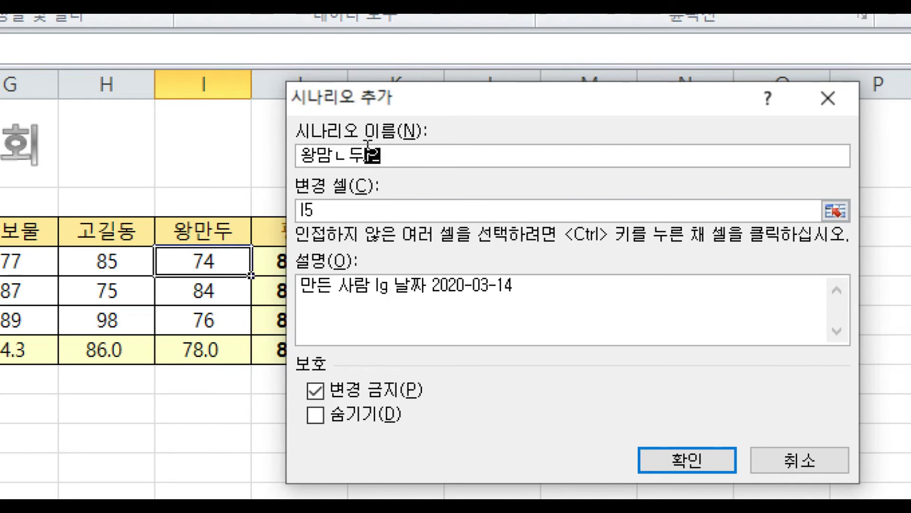
{"action": "key", "text": "BackSpace"}
{"action": "key", "text": "BackSpace"}
{"action": "type", "text": "만두의"}
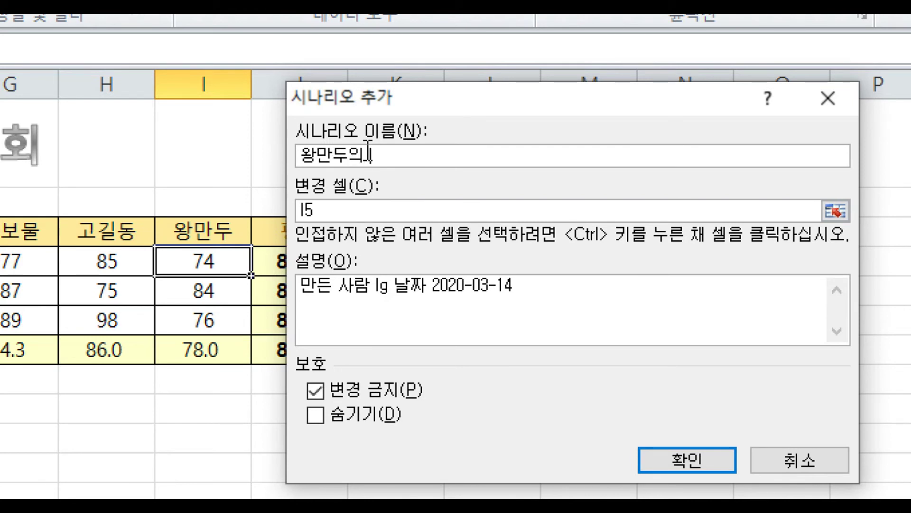
{"action": "type", "text": " 쓰기점수"}
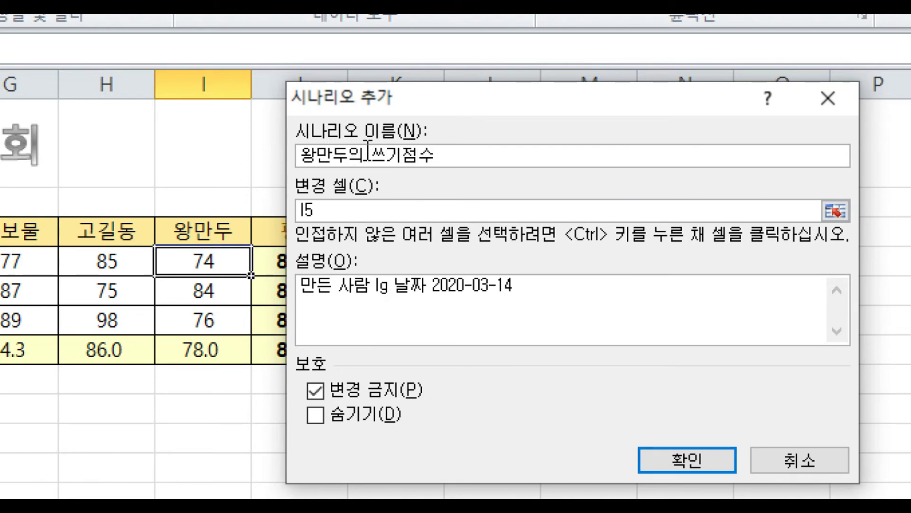
- Change the 쓰기점수 scenario's changing cell to I6, give it the value 85 and confirm the scenario
{"action": "left_click", "coordinate": [328, 205]}
{"action": "key", "text": "BackSpace"}
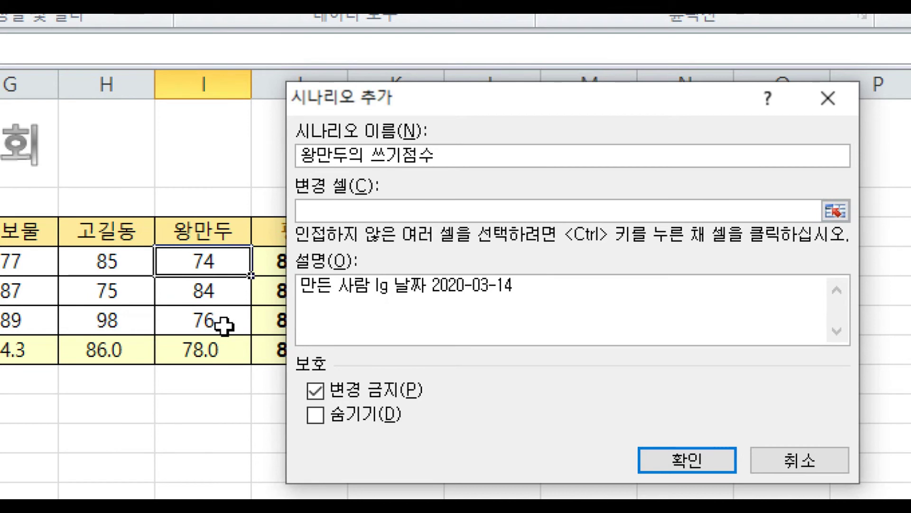
{"action": "left_click", "coordinate": [206, 323]}
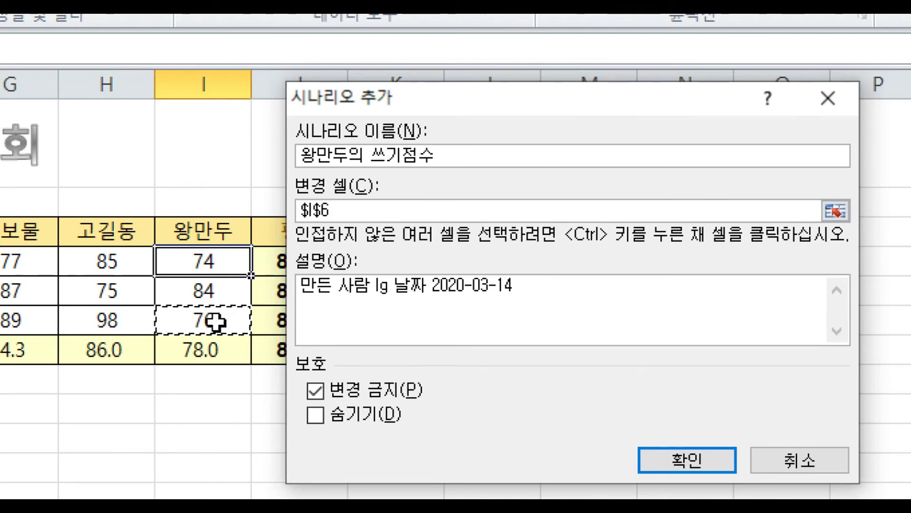
{"action": "left_click", "coordinate": [659, 456]}
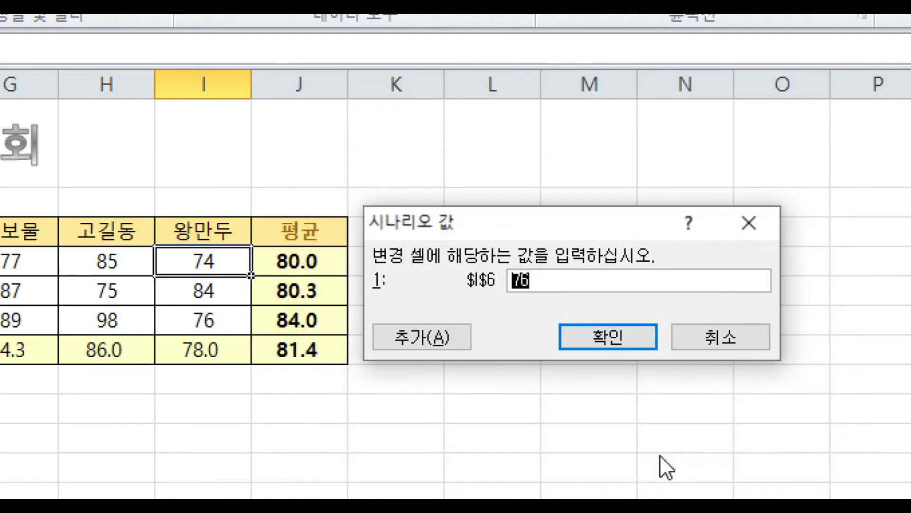
{"action": "type", "text": "85"}
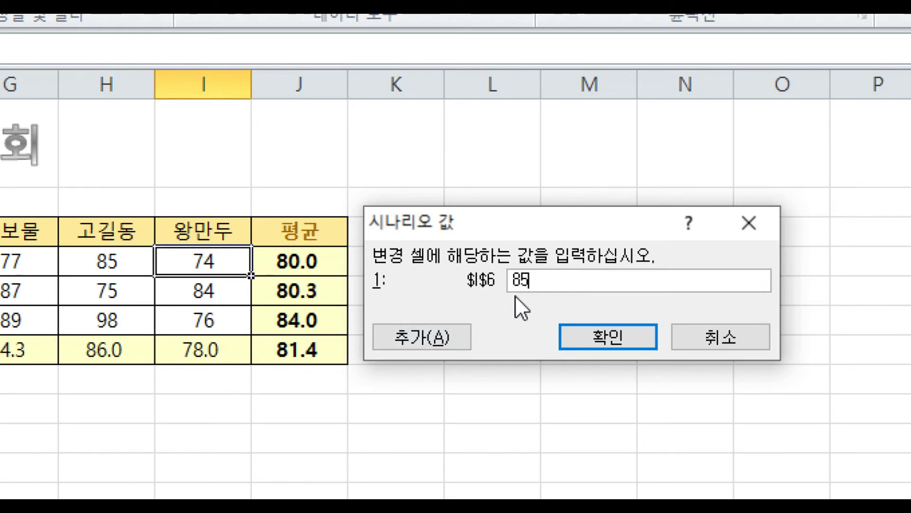
{"action": "left_click", "coordinate": [585, 334]}
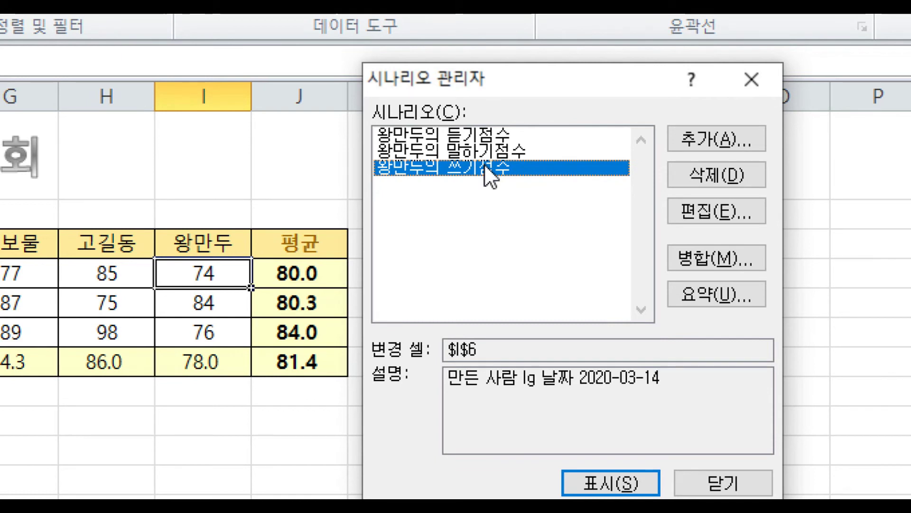
- Create a scenario summary report (시나리오 요약) of the scenarios with J7 as the result cell
{"action": "left_click", "coordinate": [700, 299]}
{"action": "left_click_drag", "start_coordinate": [548, 196], "coordinate": [525, 183]}
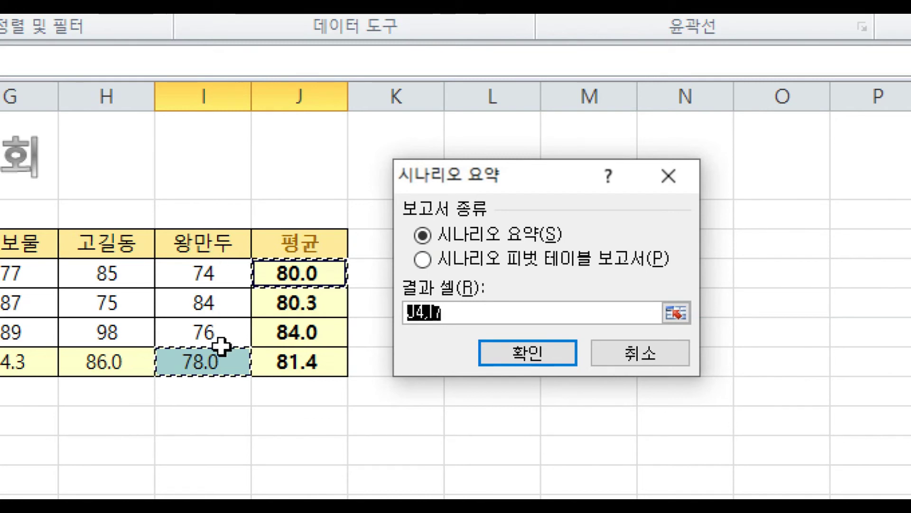
{"action": "left_click", "coordinate": [298, 361]}
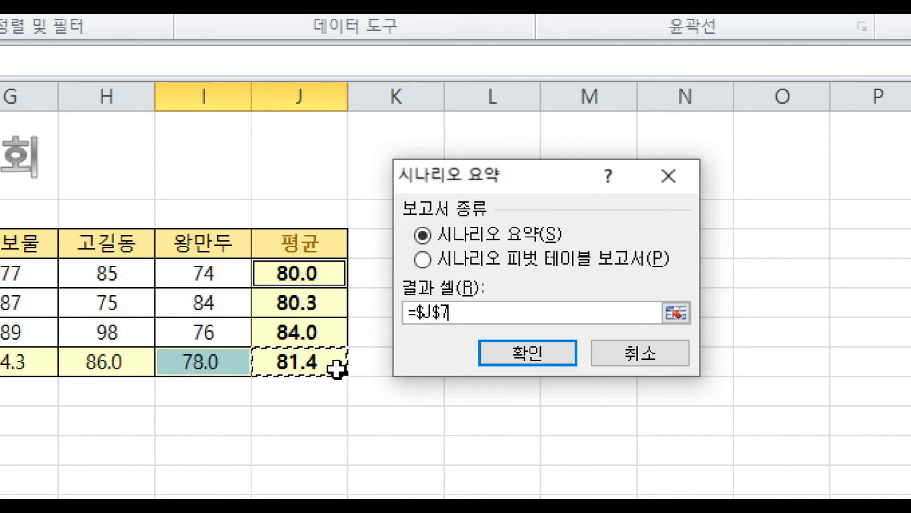
{"action": "left_click", "coordinate": [539, 357]}
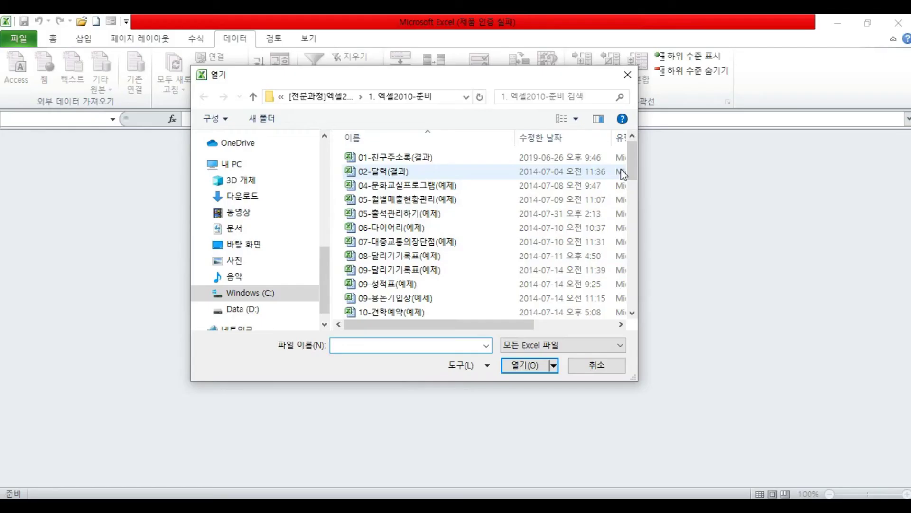
- Open the workbook 22-경시대회점수(예제) from the 1. 엑셀2010-준비 folder
{"action": "left_click_drag", "start_coordinate": [625, 171], "coordinate": [629, 308]}
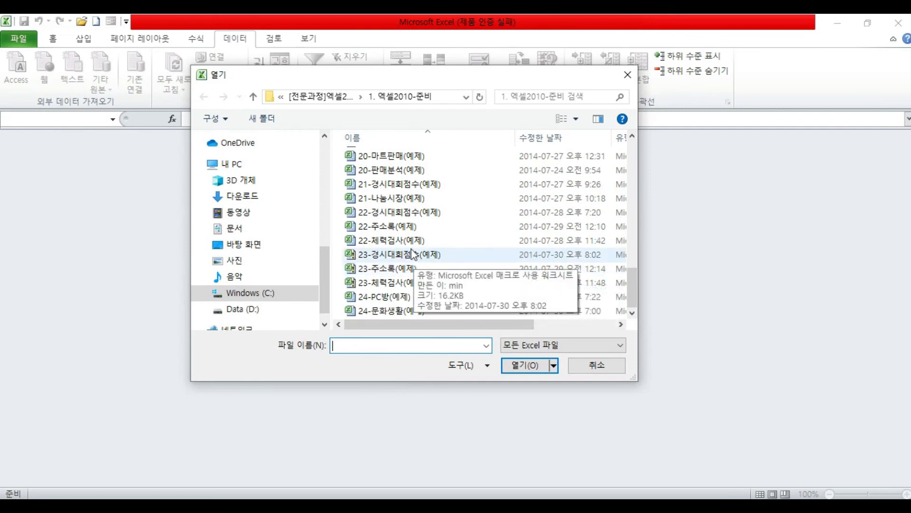
{"action": "left_click", "coordinate": [390, 214]}
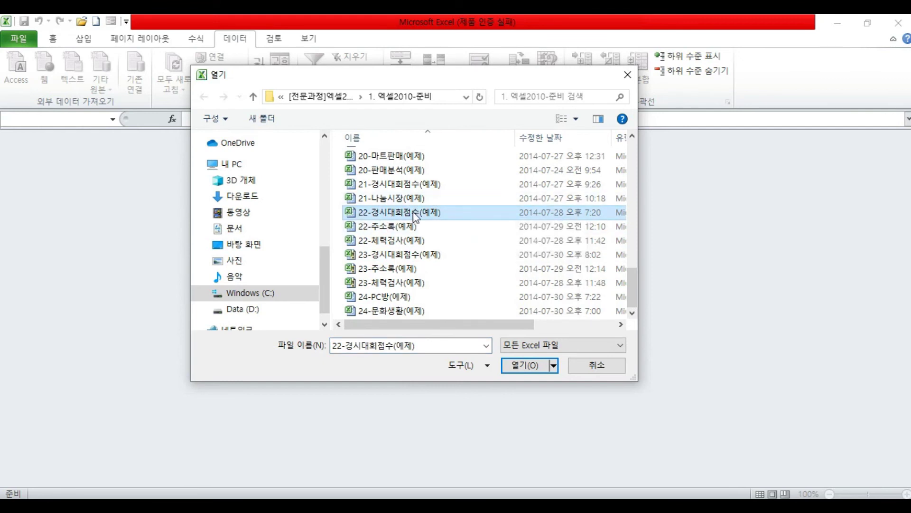
{"action": "double_click", "coordinate": [413, 215]}
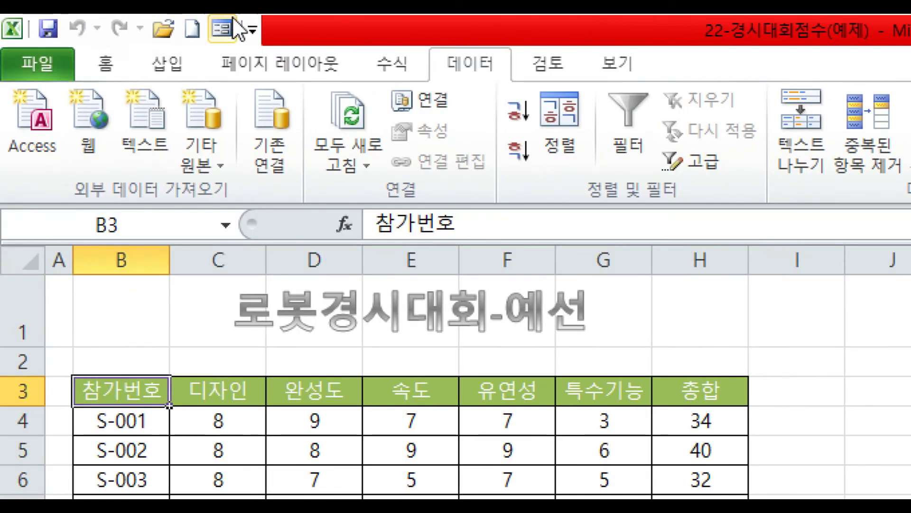
- Enable 개발 도구 in the ribbon customization options and apply the change
{"action": "left_click", "coordinate": [252, 32]}
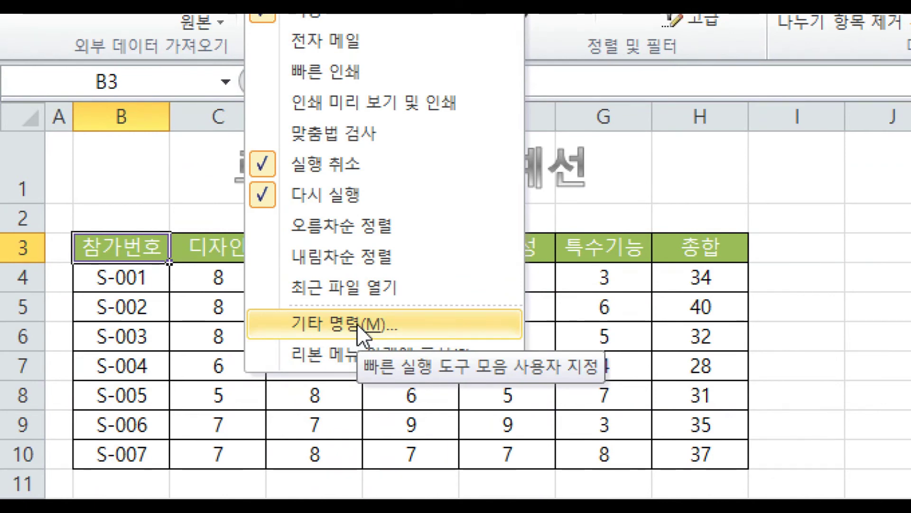
{"action": "left_click", "coordinate": [357, 324]}
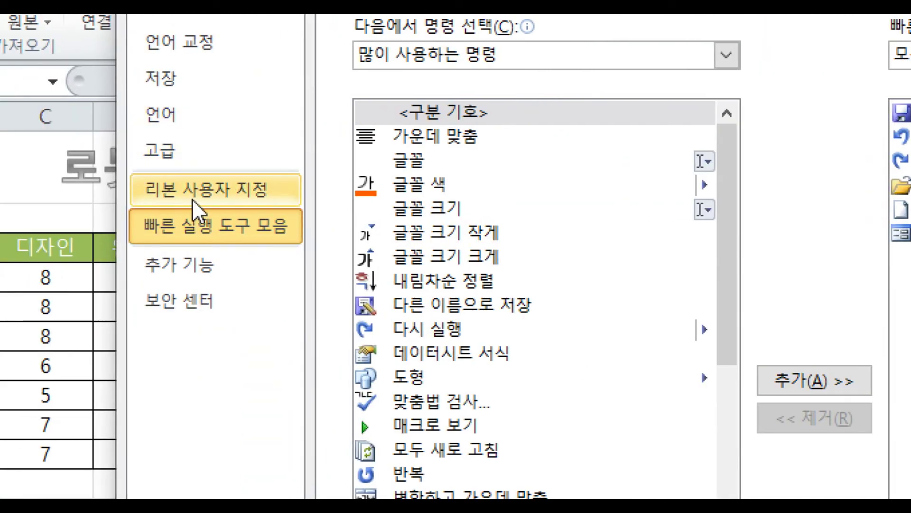
{"action": "left_click", "coordinate": [192, 199]}
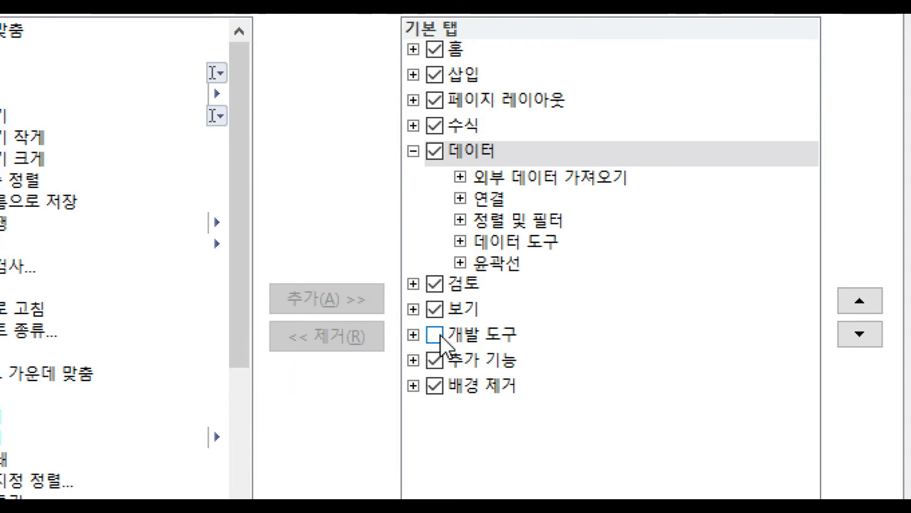
{"action": "left_click", "coordinate": [440, 334]}
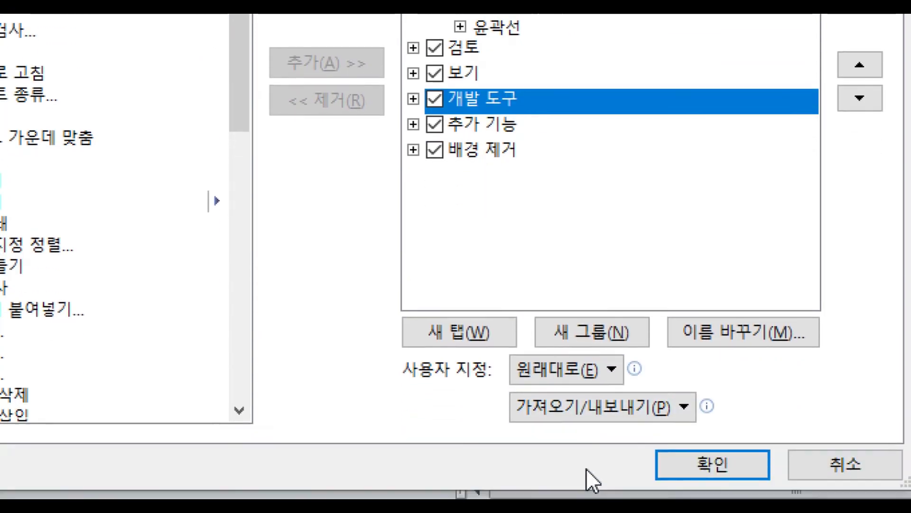
{"action": "left_click", "coordinate": [712, 450]}
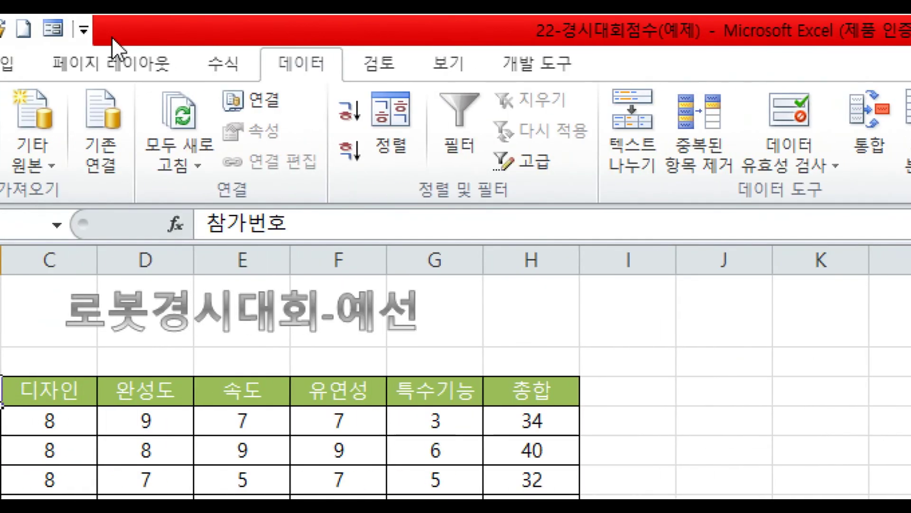
- Set up a new macro recording for the 로봇경시대회-예선 sheet and name the macro 고급필터
{"action": "left_click", "coordinate": [551, 71]}
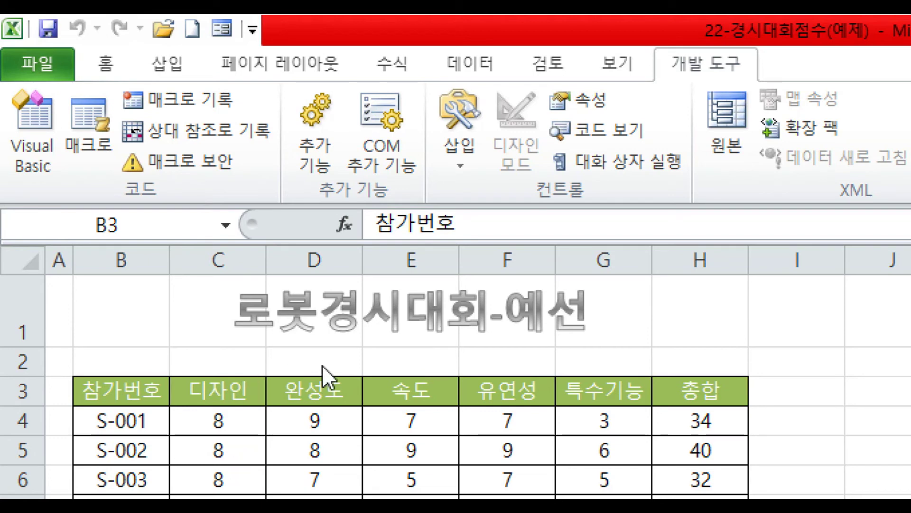
{"action": "scroll", "coordinate": [237, 408], "scroll_direction": "down", "scroll_amount": 2}
{"action": "scroll", "coordinate": [239, 422], "scroll_direction": "up", "scroll_amount": 2}
{"action": "scroll", "coordinate": [701, 411], "scroll_direction": "down", "scroll_amount": 1}
{"action": "scroll", "coordinate": [727, 419], "scroll_direction": "up", "scroll_amount": 1}
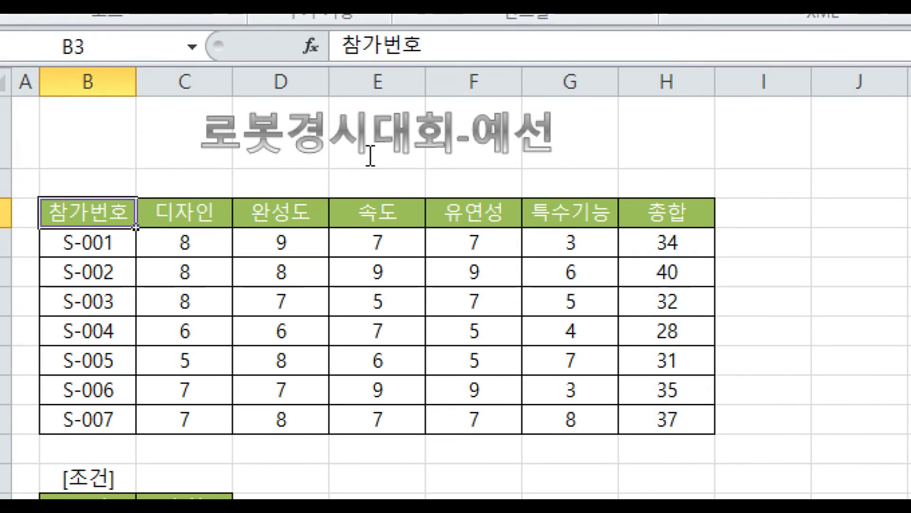
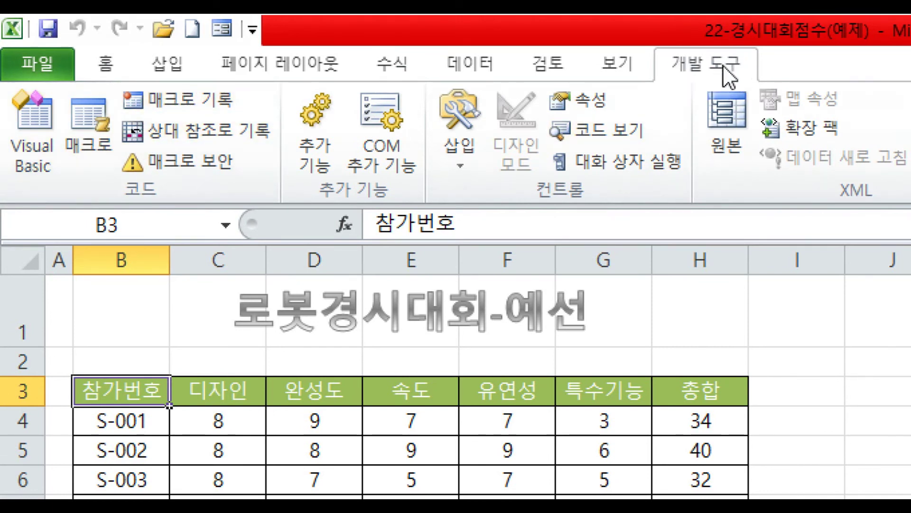
{"action": "left_click", "coordinate": [170, 96]}
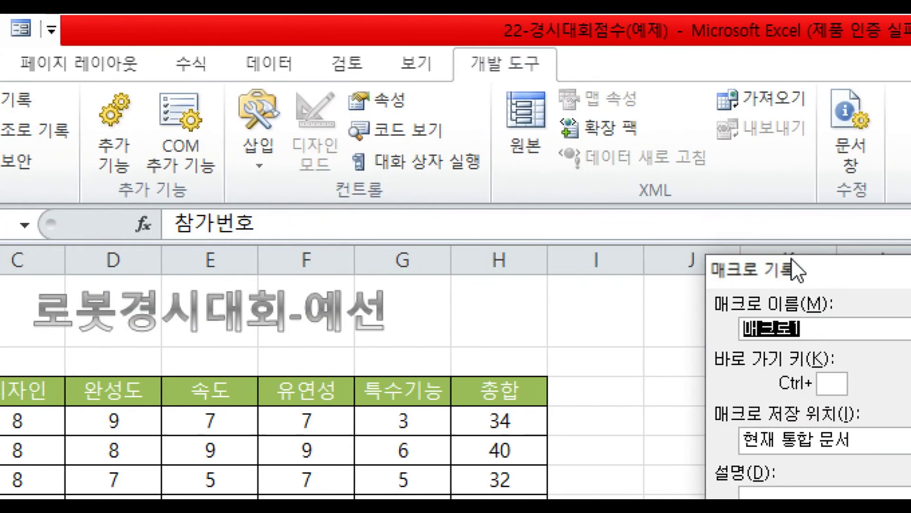
{"action": "left_click_drag", "start_coordinate": [795, 272], "coordinate": [233, 157]}
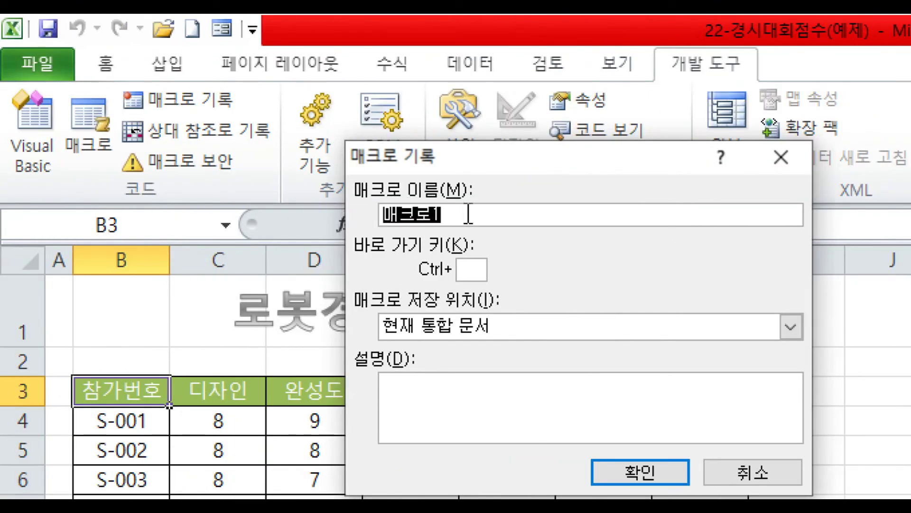
{"action": "key", "text": "BackSpace"}
{"action": "type", "text": "고급필터"}
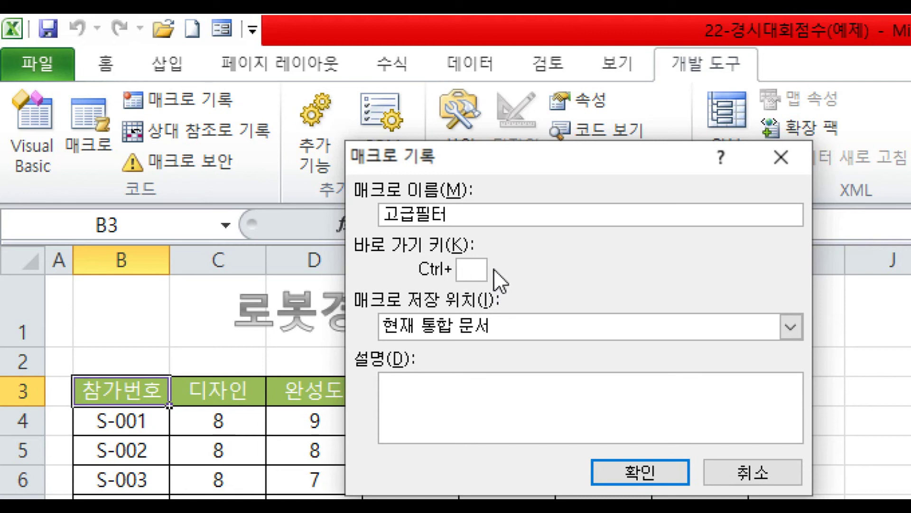
- Assign Ctrl+a to the 고급필터 macro, keep 현재 통합 문서 as its storage location and start recording
{"action": "type", "text": "ㅁ"}
{"action": "key", "text": "BackSpace"}
{"action": "type", "text": "a"}
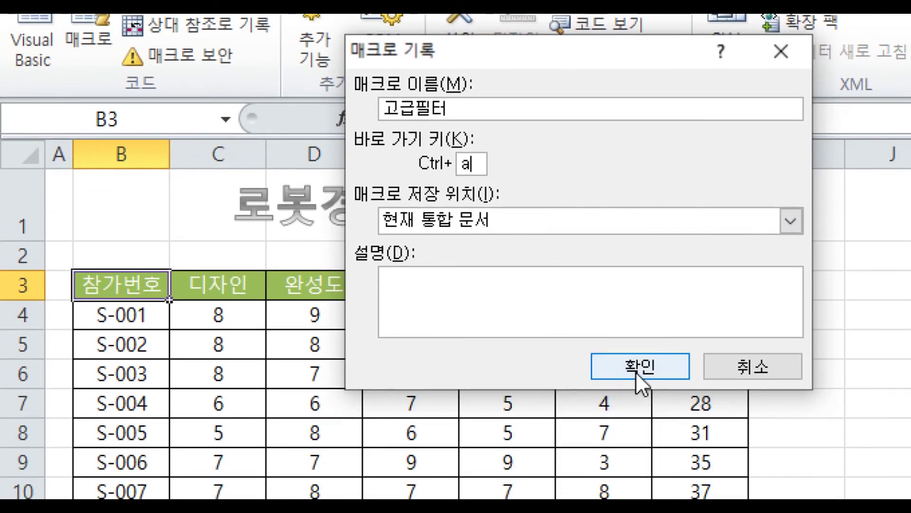
{"action": "left_click", "coordinate": [636, 367]}
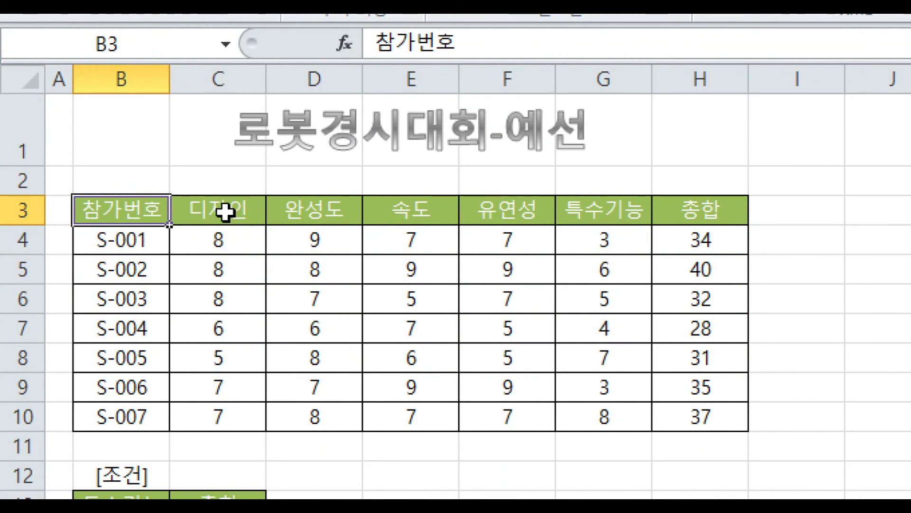
- Select header cell B3 and set up an Advanced Filter on B3:H10 with the criteria range B13:C15
{"action": "left_click", "coordinate": [186, 277]}
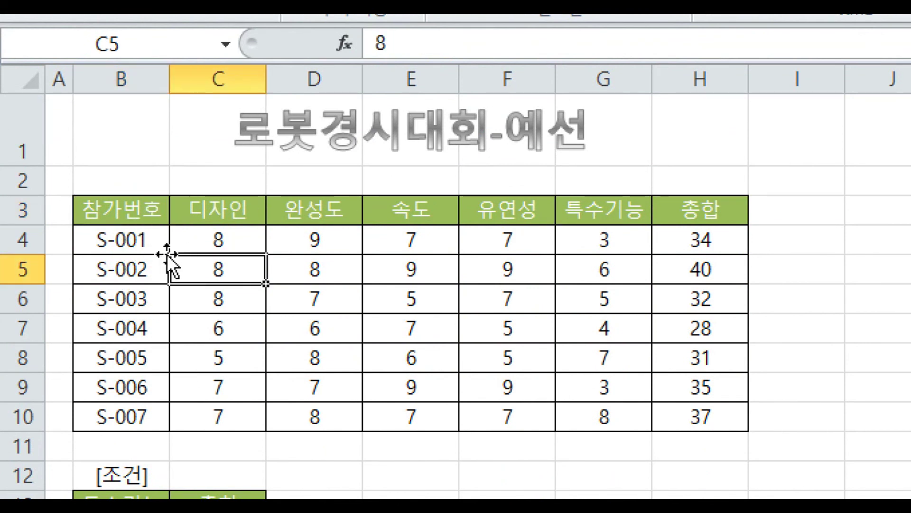
{"action": "left_click", "coordinate": [158, 240]}
{"action": "left_click", "coordinate": [146, 212]}
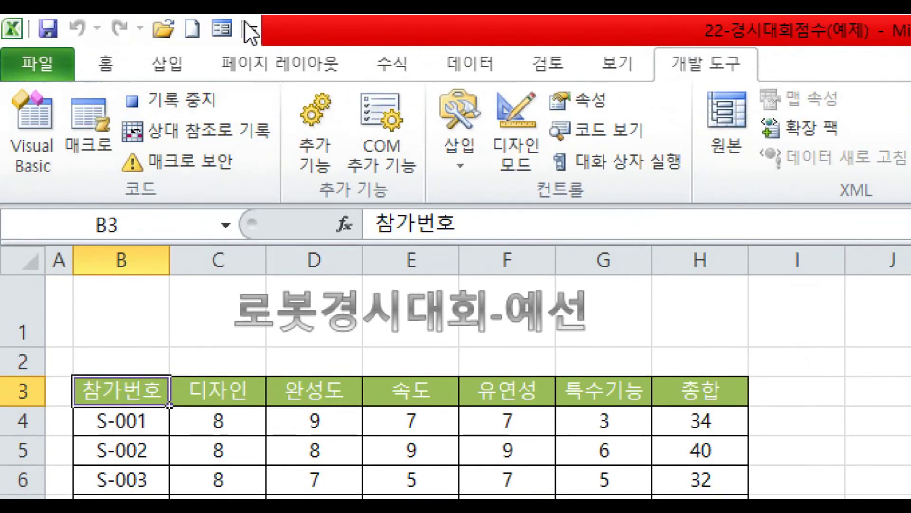
{"action": "left_click", "coordinate": [457, 66]}
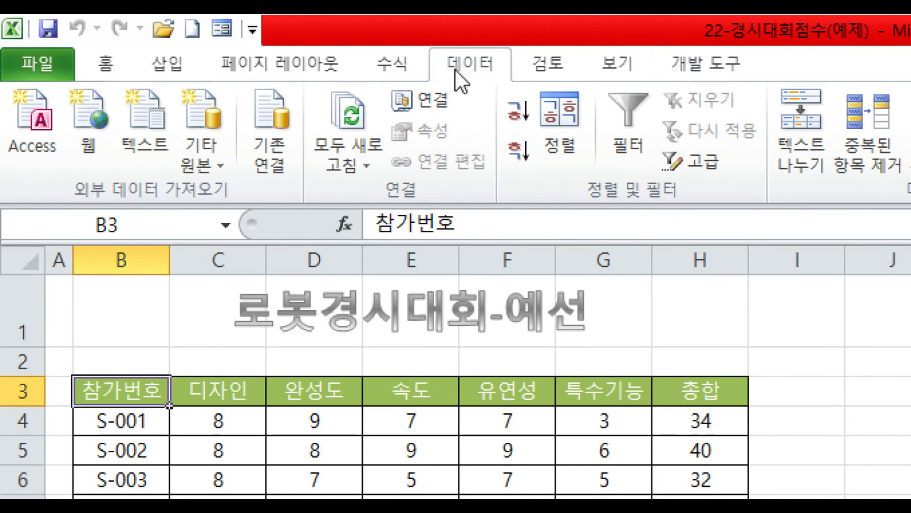
{"action": "left_click", "coordinate": [692, 164]}
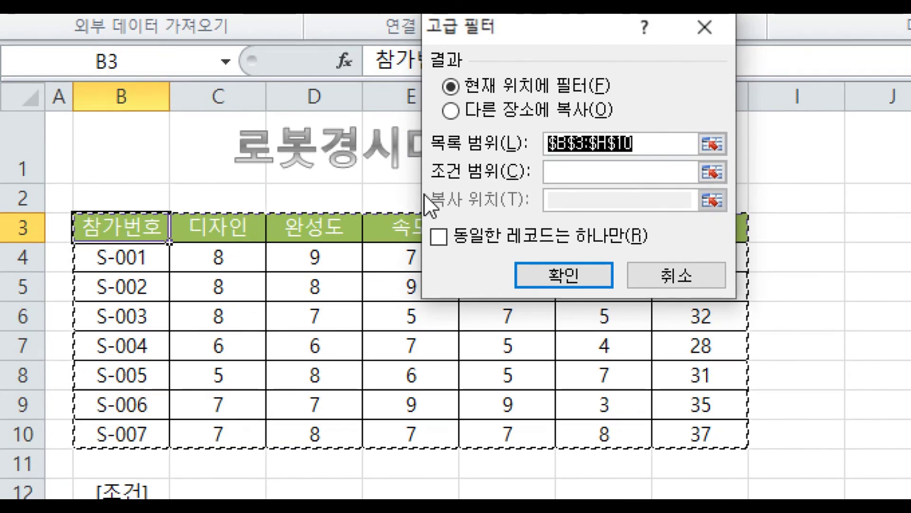
{"action": "left_click", "coordinate": [564, 174]}
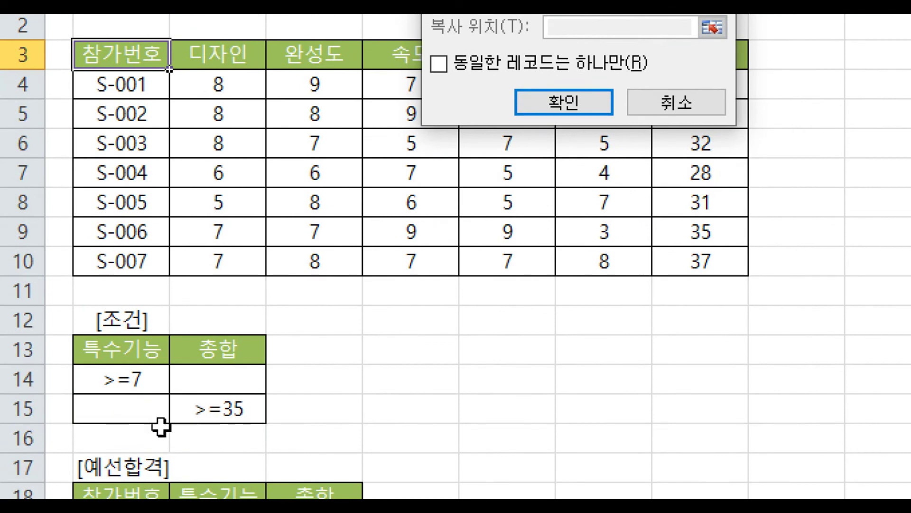
{"action": "left_click_drag", "start_coordinate": [145, 355], "coordinate": [219, 403]}
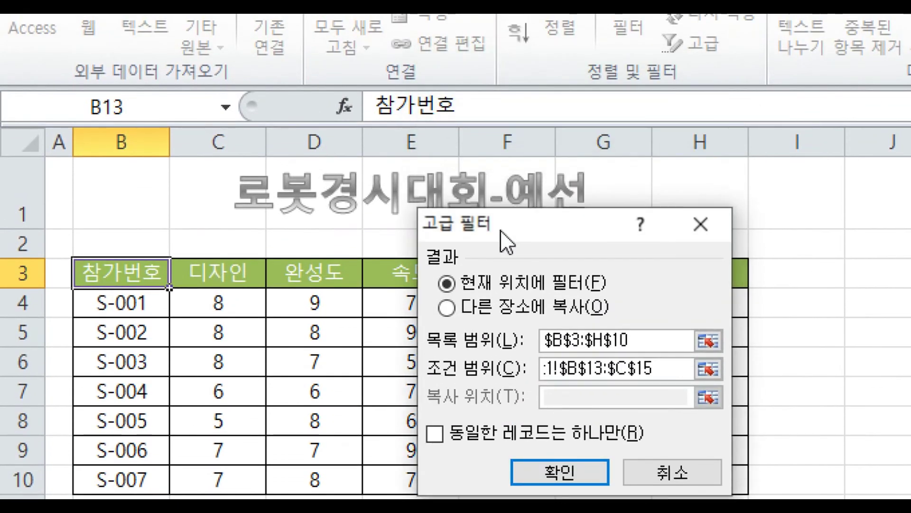
- Set the Advanced Filter to copy its results to the header range B18:D18 and run it
{"action": "left_click_drag", "start_coordinate": [500, 230], "coordinate": [498, 287]}
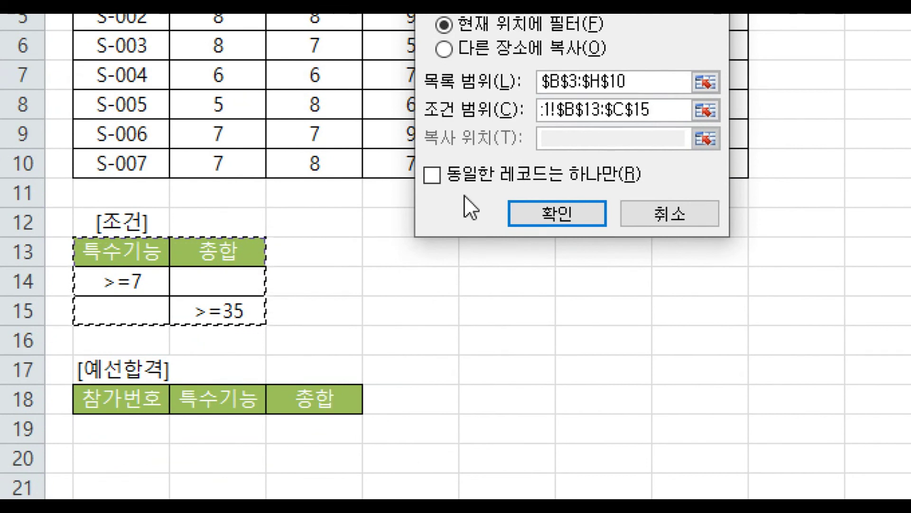
{"action": "left_click", "coordinate": [476, 50]}
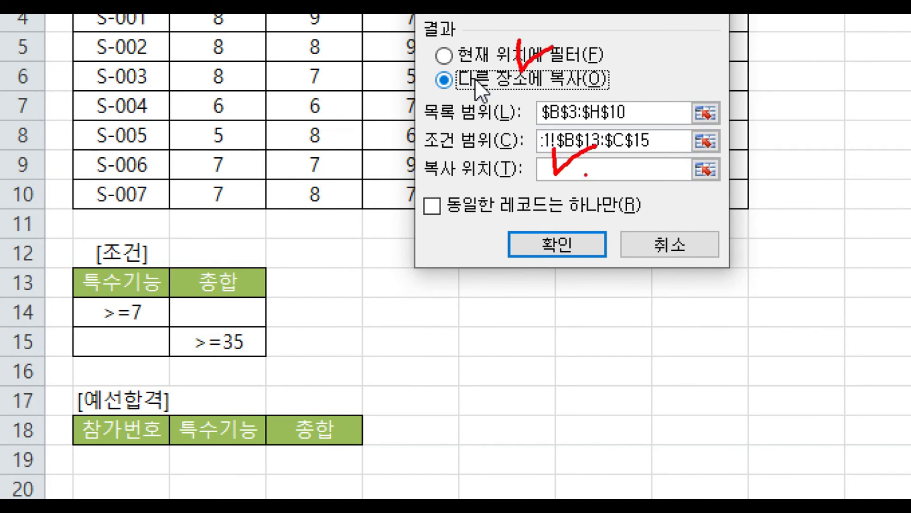
{"action": "key", "text": "Escape"}
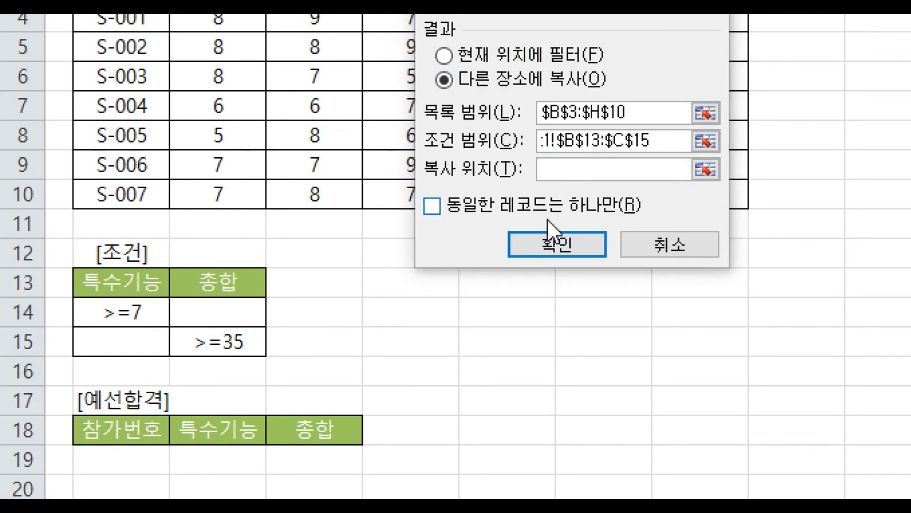
{"action": "left_click", "coordinate": [557, 169]}
{"action": "left_click_drag", "start_coordinate": [94, 430], "coordinate": [299, 429]}
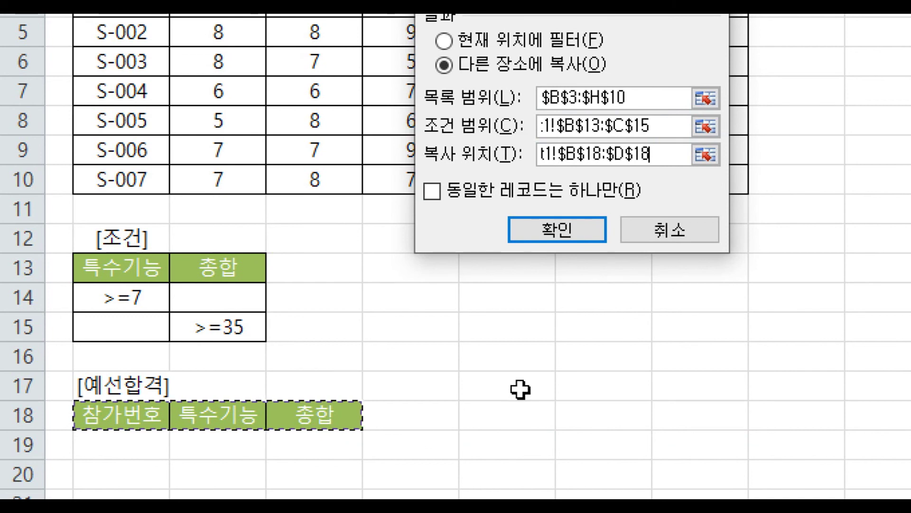
{"action": "left_click", "coordinate": [545, 236]}
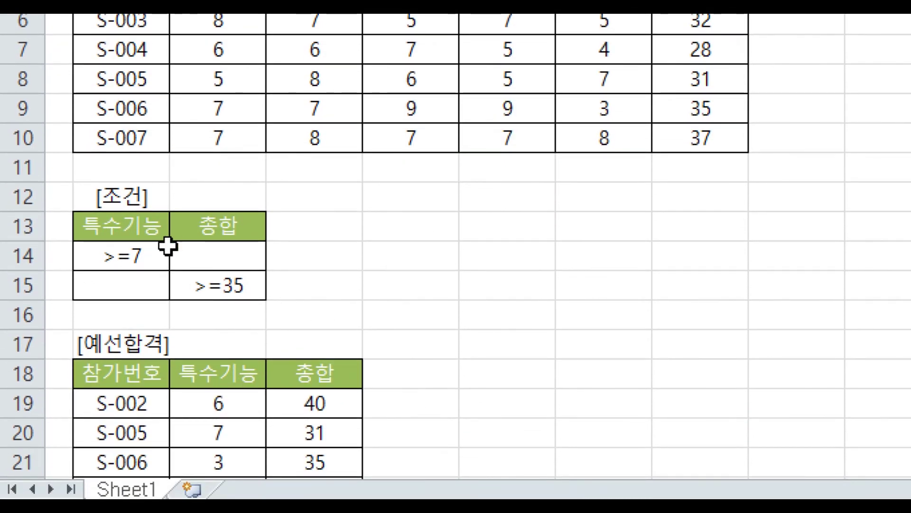
- Stop recording the 고급필터 macro
{"action": "scroll", "coordinate": [173, 256], "scroll_direction": "down", "scroll_amount": 2}
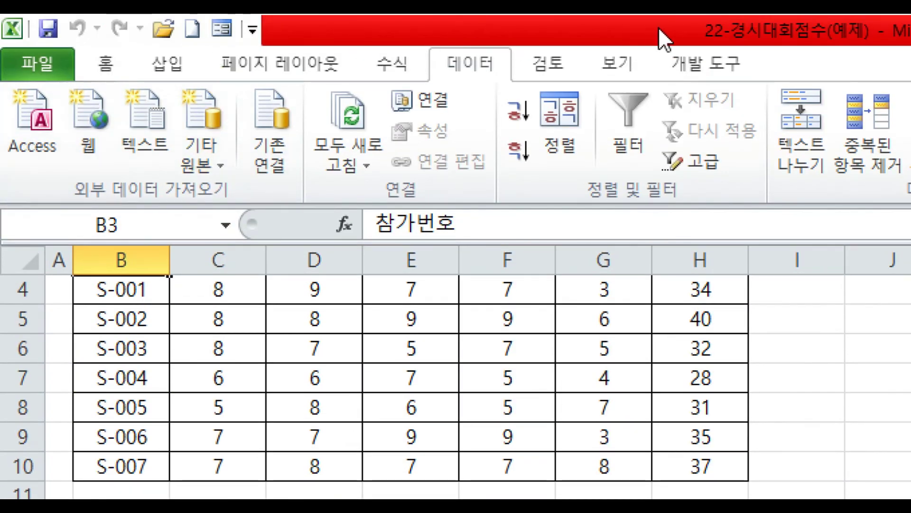
{"action": "left_click", "coordinate": [696, 71]}
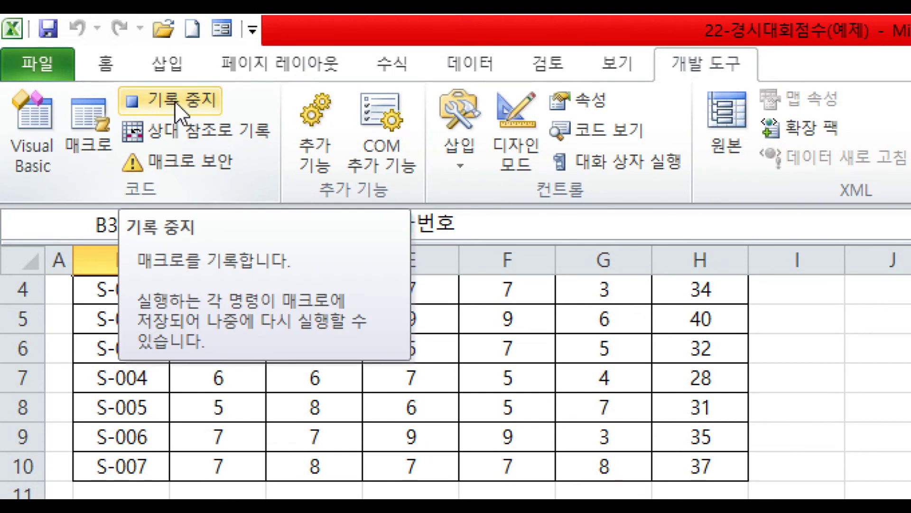
{"action": "left_click", "coordinate": [174, 101]}
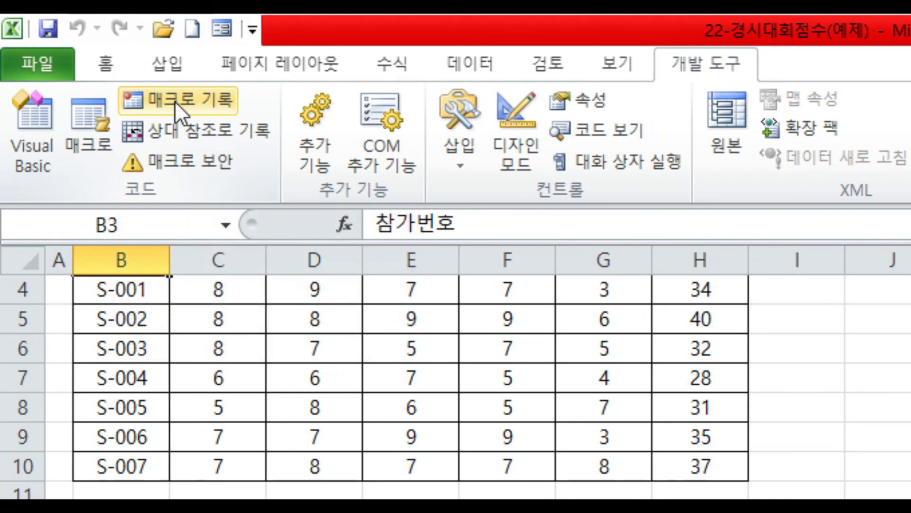
- Change the 특수기능 criterion in cell B14 to >=8
{"action": "scroll", "coordinate": [235, 433], "scroll_direction": "up", "scroll_amount": 1}
{"action": "scroll", "coordinate": [235, 431], "scroll_direction": "down", "scroll_amount": 1}
{"action": "scroll", "coordinate": [234, 431], "scroll_direction": "up", "scroll_amount": 1}
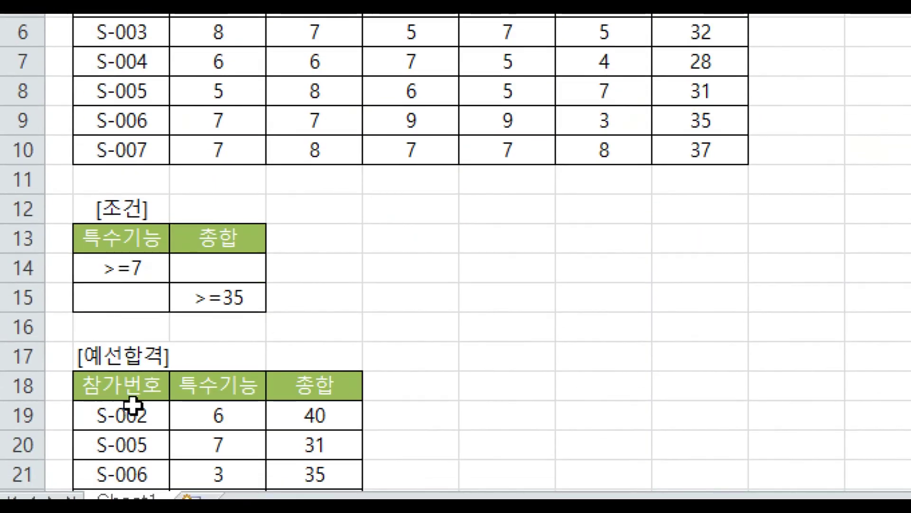
{"action": "left_click", "coordinate": [149, 269]}
{"action": "double_click", "coordinate": [148, 269]}
{"action": "key", "text": "BackSpace"}
{"action": "type", "text": "8"}
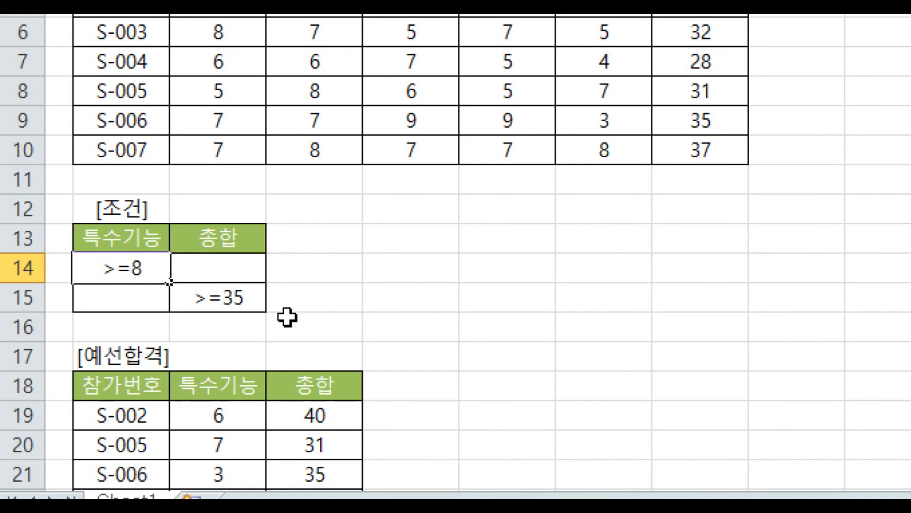
- Set the 총합 criterion in cell C15 to >=40 and run the 고급필터 macro on the new criteria
{"action": "double_click", "coordinate": [250, 300]}
{"action": "key", "text": "BackSpace"}
{"action": "key", "text": "BackSpace"}
{"action": "type", "text": "40"}
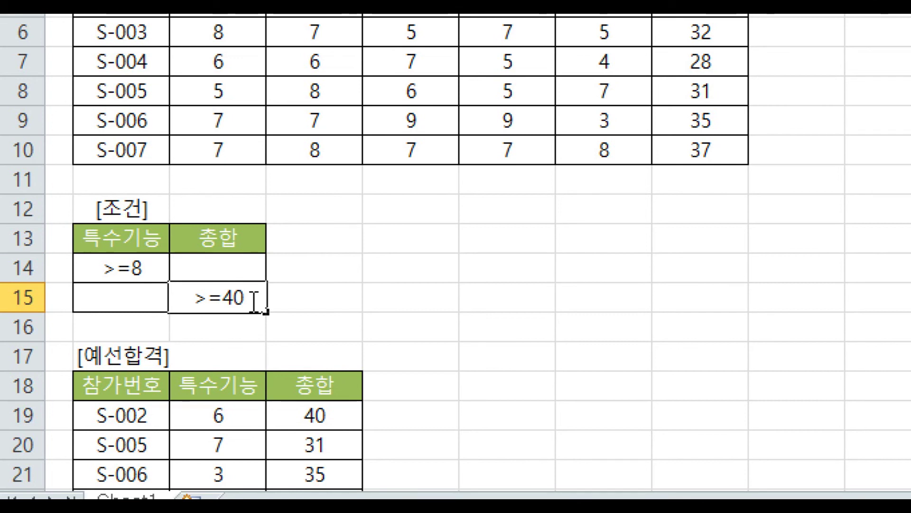
{"action": "left_click", "coordinate": [294, 302]}
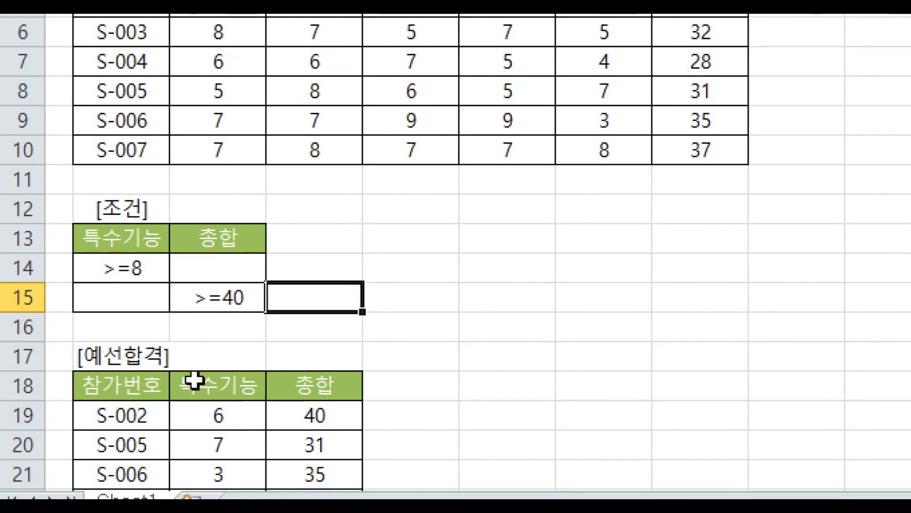
{"action": "scroll", "coordinate": [441, 307], "scroll_direction": "down", "scroll_amount": 2}
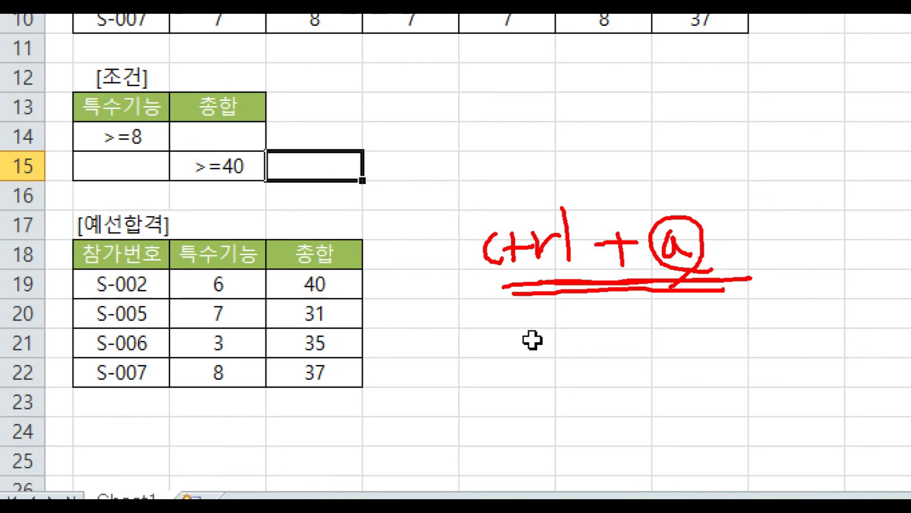
{"action": "key", "text": "Escape"}
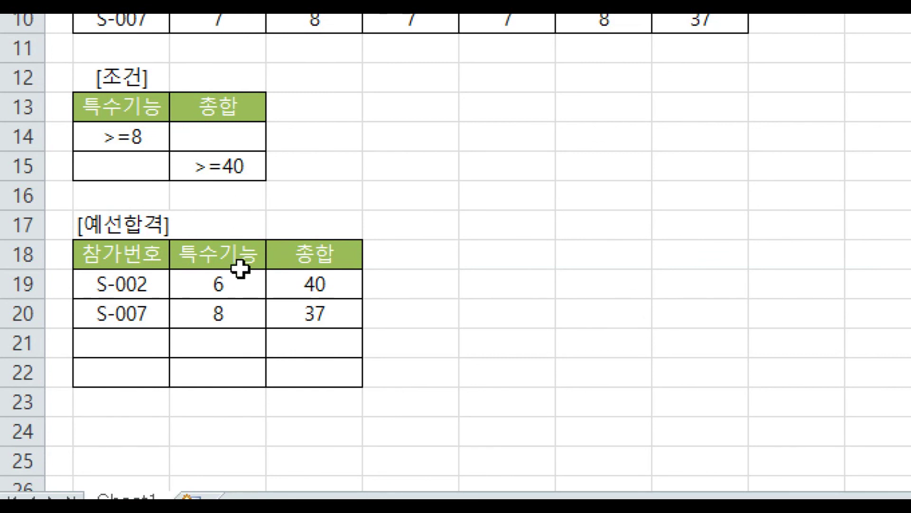
- Change the 특수기능 criterion in cell B14 to >=9
{"action": "double_click", "coordinate": [148, 139]}
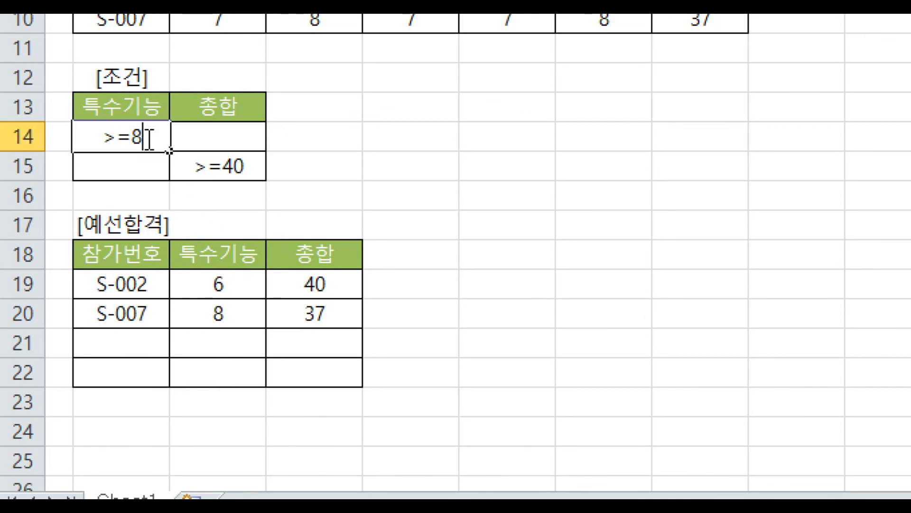
{"action": "key", "text": "BackSpace"}
{"action": "scroll", "coordinate": [242, 73], "scroll_direction": "up", "scroll_amount": 2}
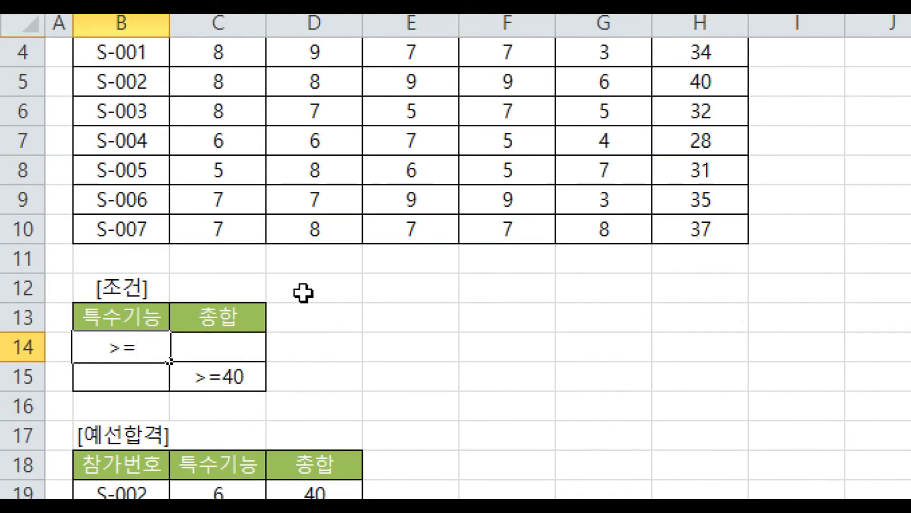
{"action": "type", "text": "9"}
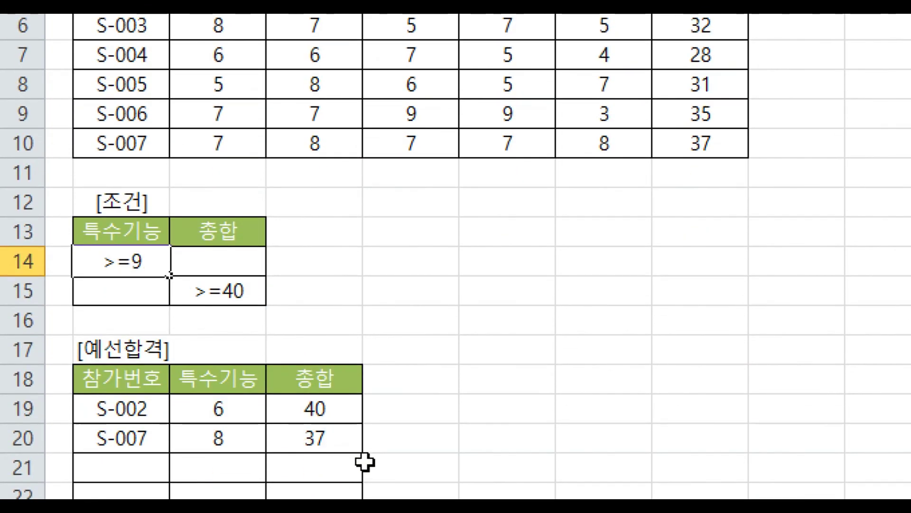
{"action": "left_click", "coordinate": [305, 309]}
- Change the 총합 criterion in cell C15 to >=30 and leave the criteria table
{"action": "left_click", "coordinate": [243, 287]}
{"action": "double_click", "coordinate": [243, 288]}
{"action": "key", "text": "BackSpace"}
{"action": "key", "text": "BackSpace"}
{"action": "type", "text": "30"}
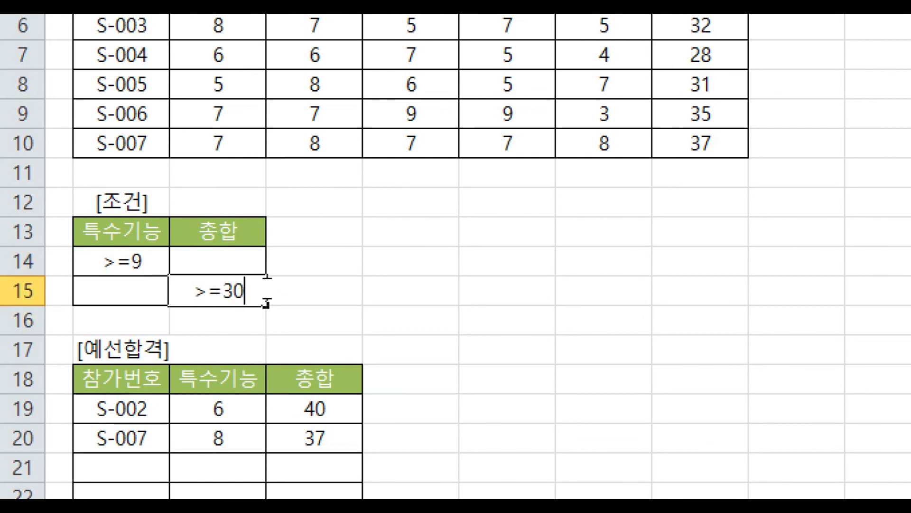
{"action": "left_click", "coordinate": [374, 314]}
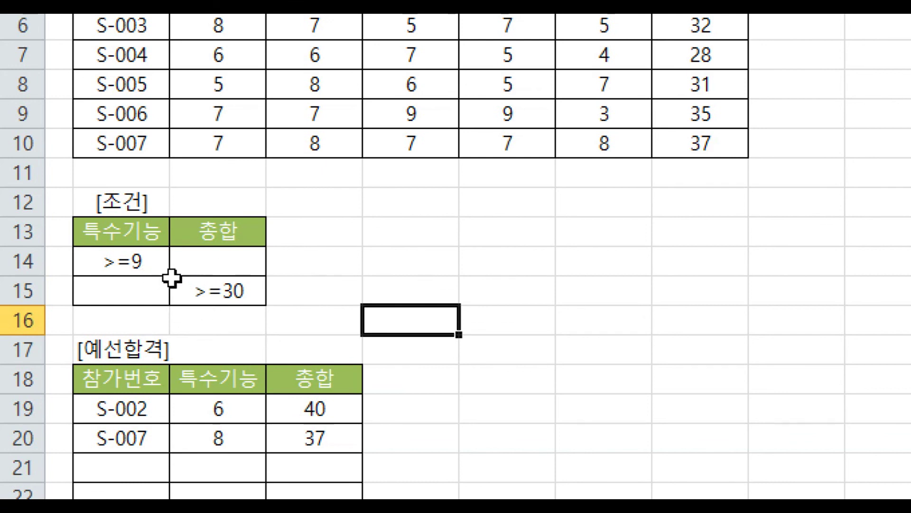
{"action": "left_click", "coordinate": [158, 260]}
{"action": "left_click", "coordinate": [406, 243]}
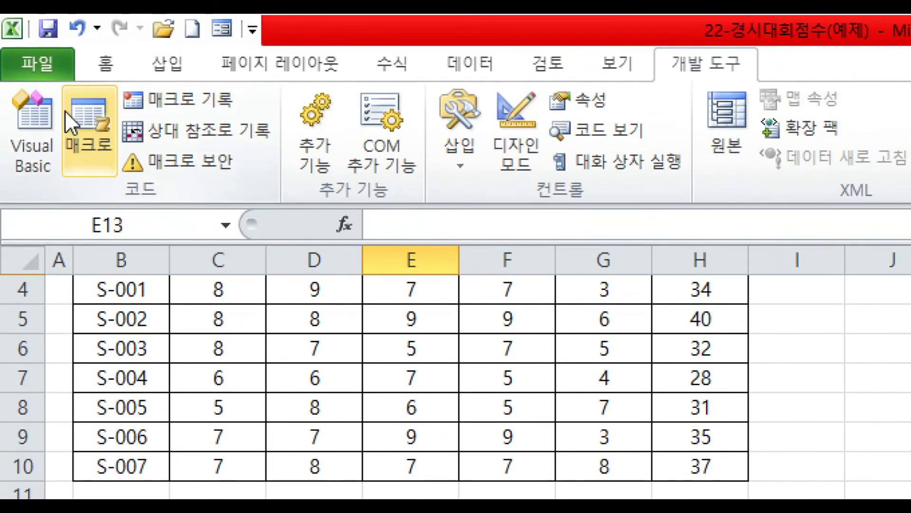
- Run the 고급필터 macro from the workbook's macro list to refresh the 예선합격 table
{"action": "left_click", "coordinate": [92, 133]}
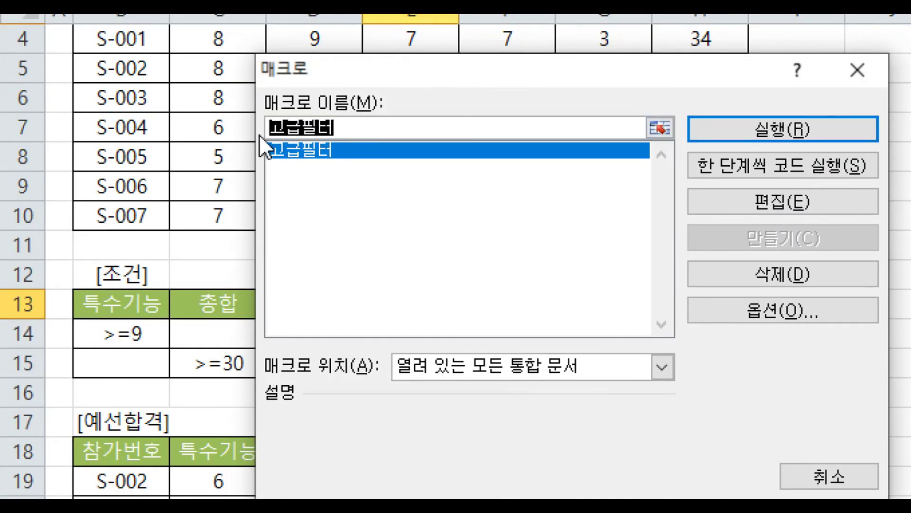
{"action": "left_click_drag", "start_coordinate": [337, 67], "coordinate": [479, 104]}
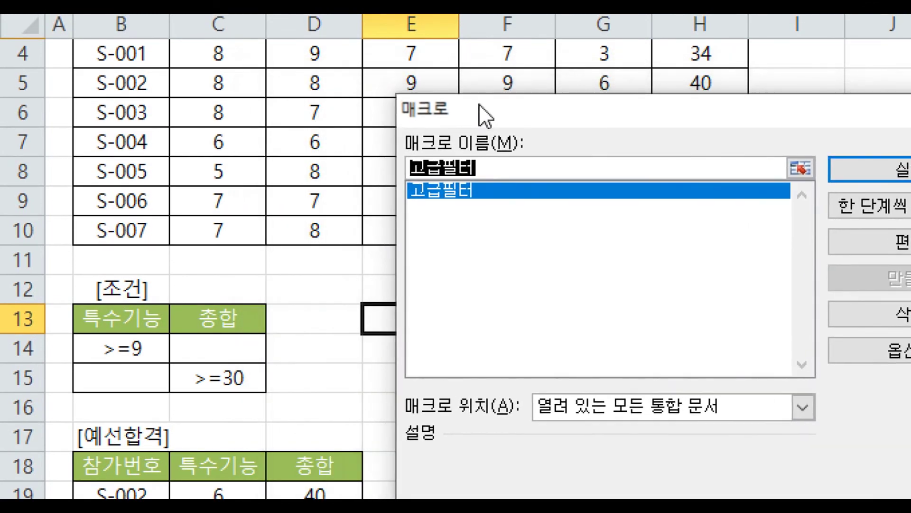
{"action": "left_click", "coordinate": [448, 194]}
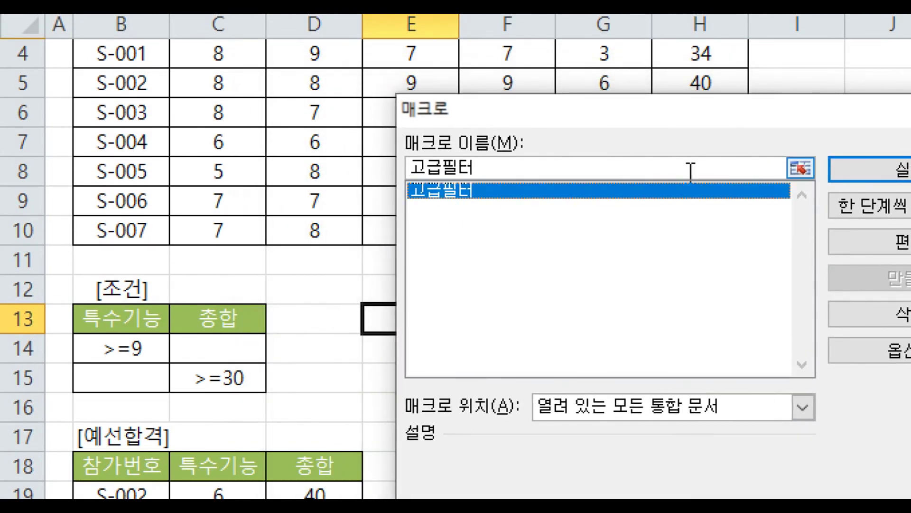
{"action": "left_click", "coordinate": [798, 168]}
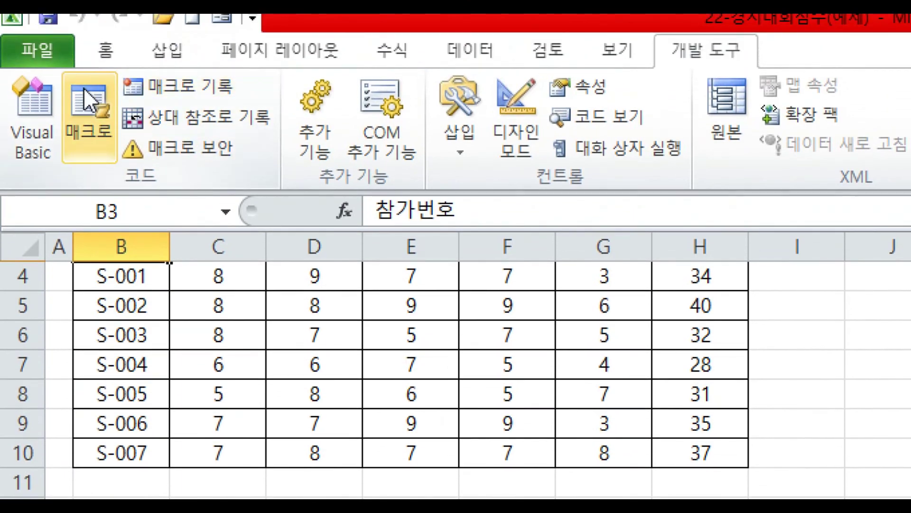
{"action": "left_click", "coordinate": [83, 90]}
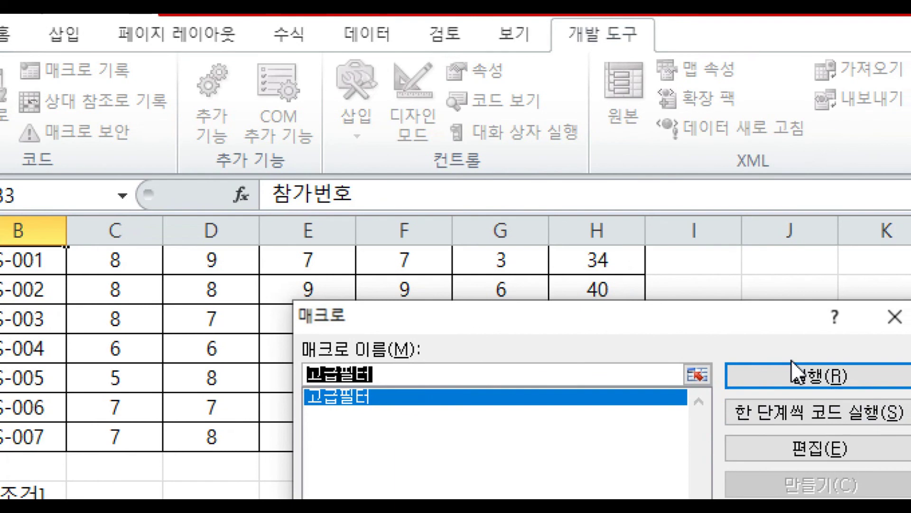
{"action": "left_click", "coordinate": [795, 327]}
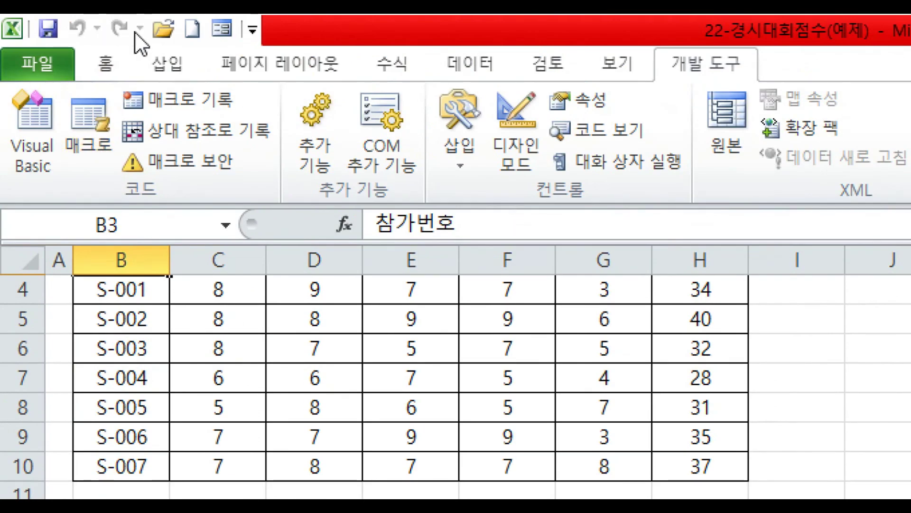
- Draw a rounded rectangle over about F12:H16 and apply the shape style 강한 효과 - 황록색, 강조 3
{"action": "left_click", "coordinate": [166, 72]}
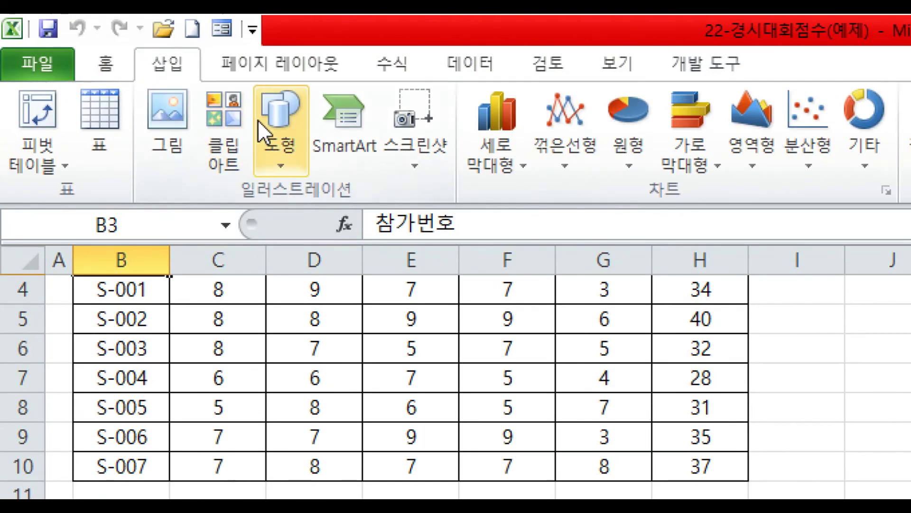
{"action": "left_click", "coordinate": [273, 122]}
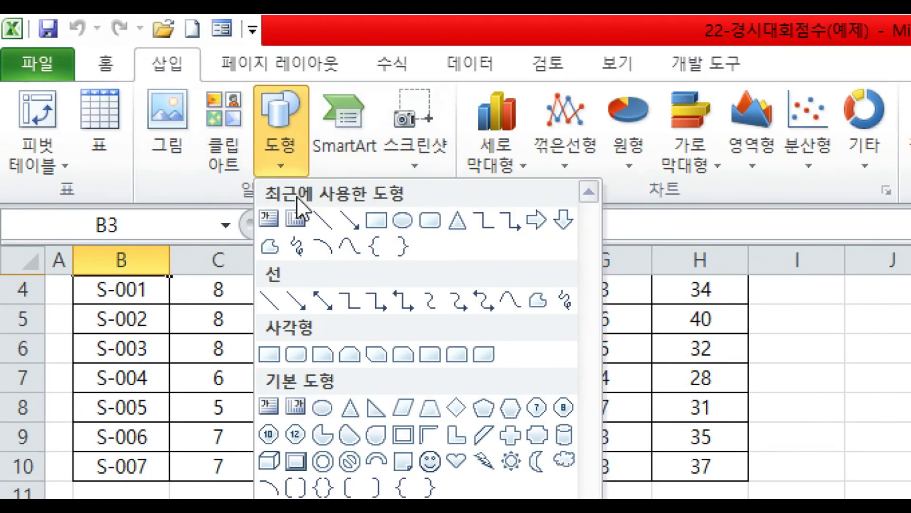
{"action": "left_click", "coordinate": [301, 357]}
{"action": "mouse_move", "coordinate": [475, 247]}
{"action": "left_mouse_down"}
{"action": "mouse_move", "coordinate": [629, 298]}
{"action": "mouse_move", "coordinate": [712, 345]}
{"action": "left_mouse_up"}
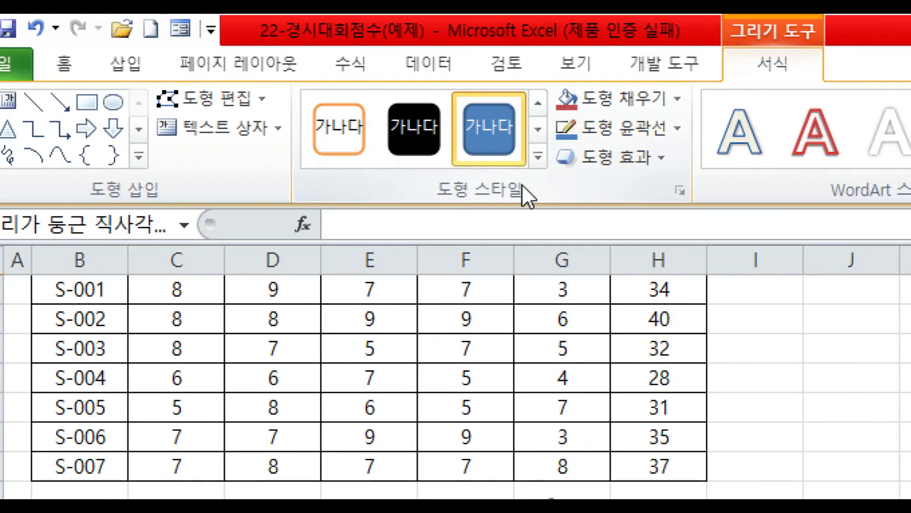
{"action": "left_click", "coordinate": [542, 155]}
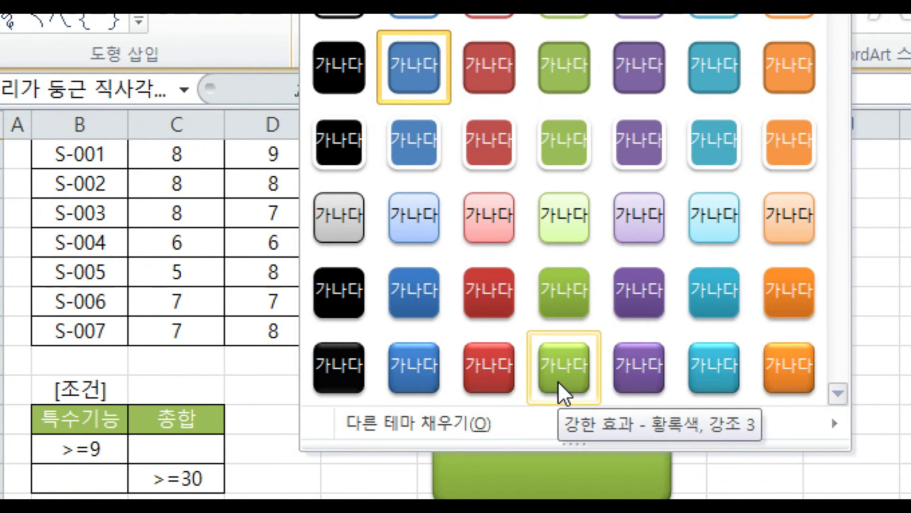
{"action": "left_click", "coordinate": [557, 381]}
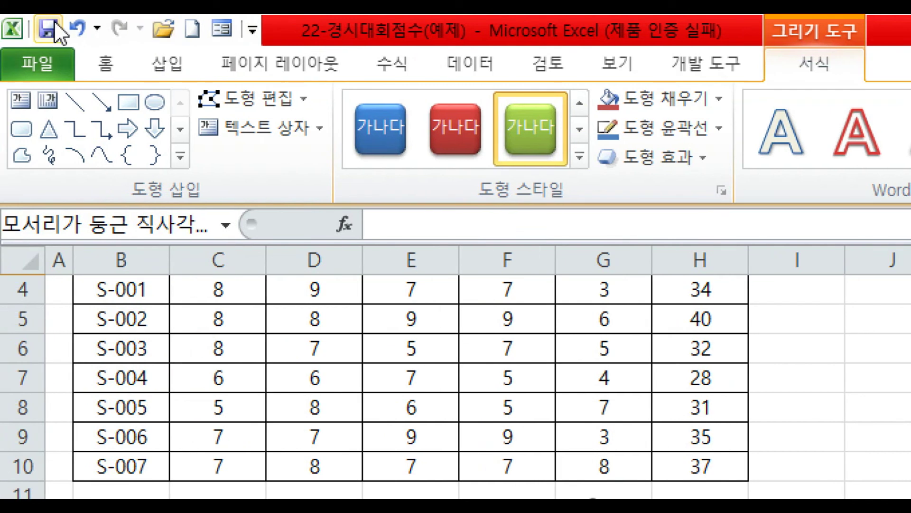
- Centre the rounded rectangle's text horizontally and vertically, enlarge its font by four steps and label the shape 새로고침
{"action": "left_click", "coordinate": [90, 60]}
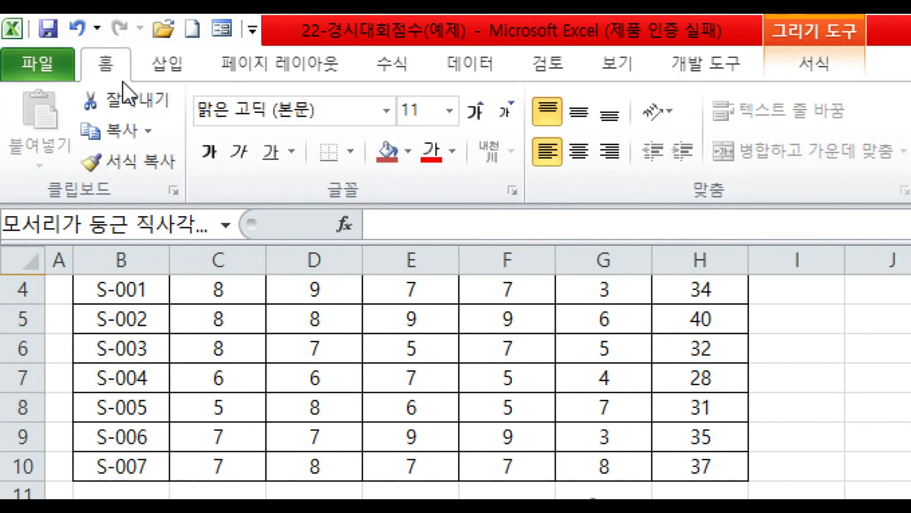
{"action": "left_click", "coordinate": [586, 112]}
{"action": "left_click", "coordinate": [584, 150]}
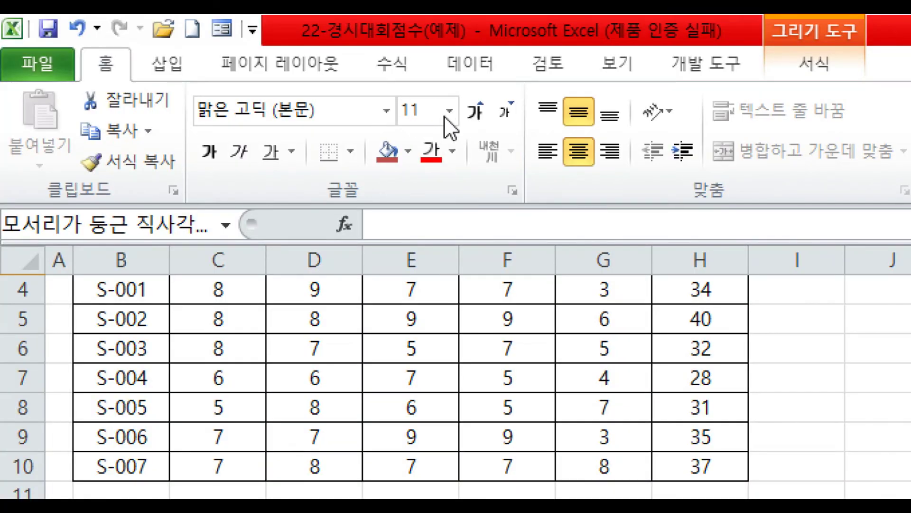
{"action": "left_click", "coordinate": [474, 112]}
{"action": "left_click", "coordinate": [473, 112]}
{"action": "left_click", "coordinate": [474, 112]}
{"action": "left_click", "coordinate": [474, 112]}
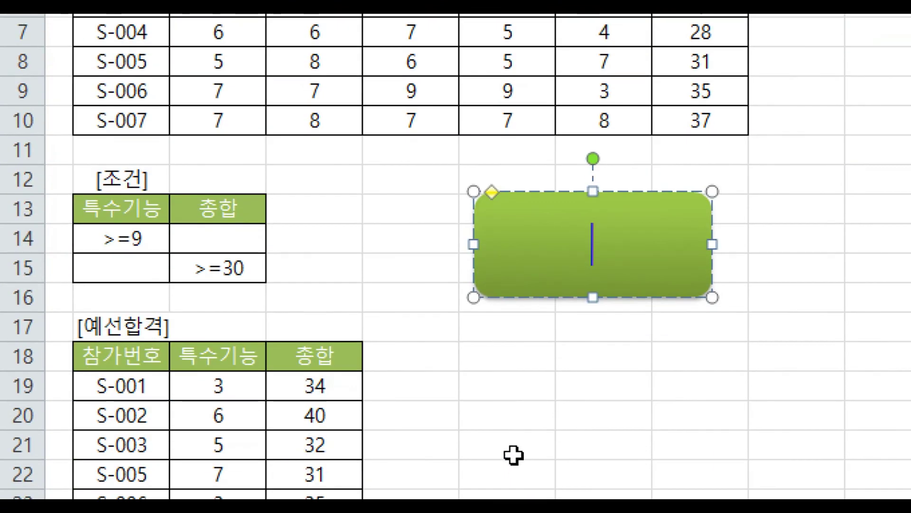
{"action": "type", "text": "새로고침"}
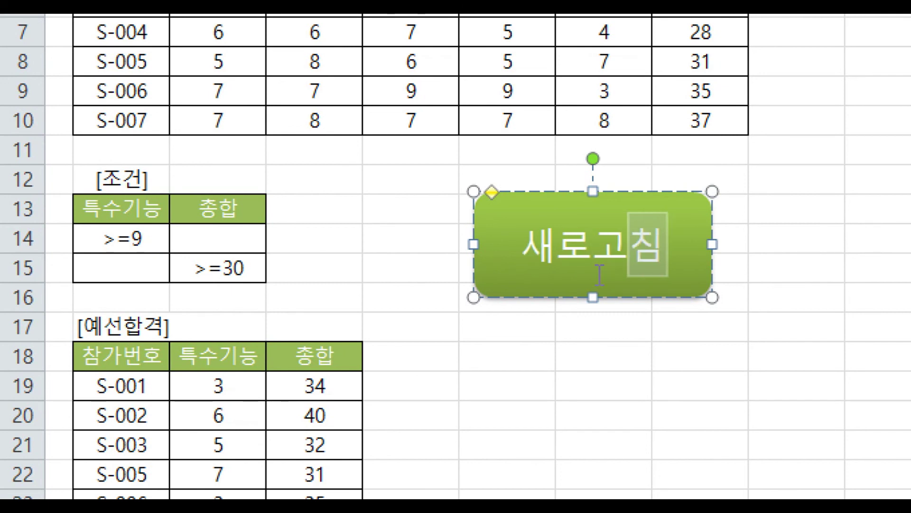